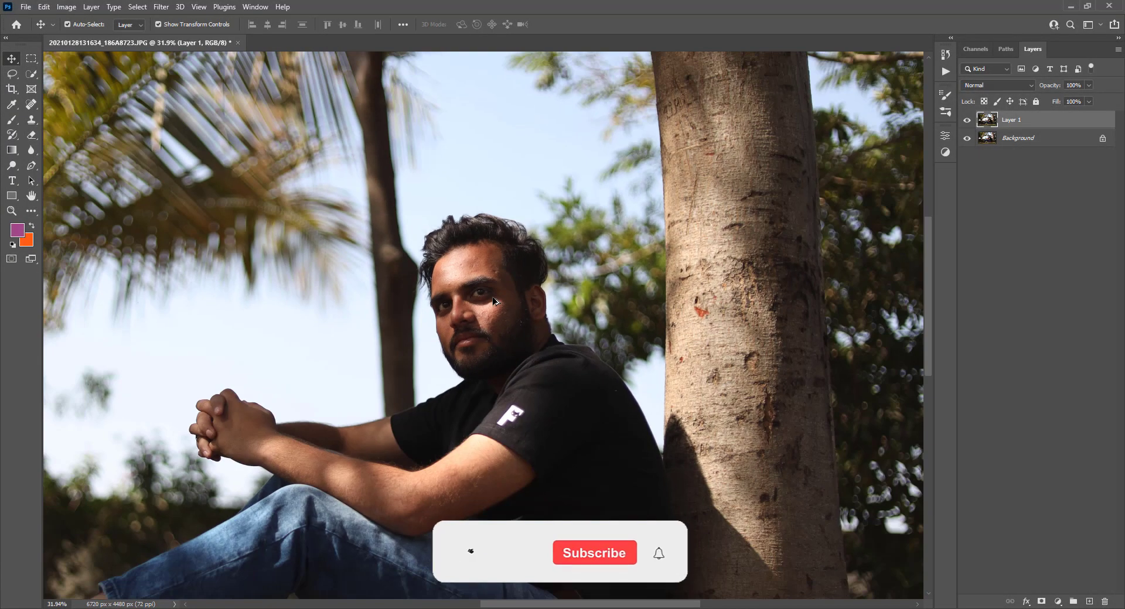
# Fit the whole portrait on screen and launch the Camera Raw filter on Layer 1.
pyautogui.hotkey('ctrl', '0')
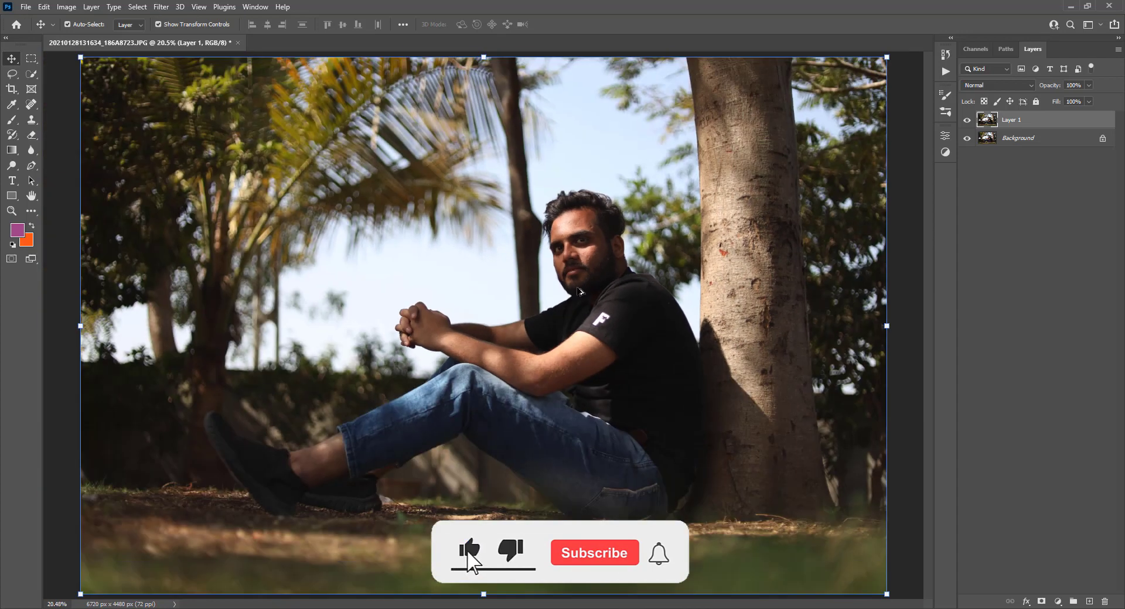
pyautogui.hotkey('ctrl', '-')
pyautogui.click(161, 7)
pyautogui.click(194, 94)
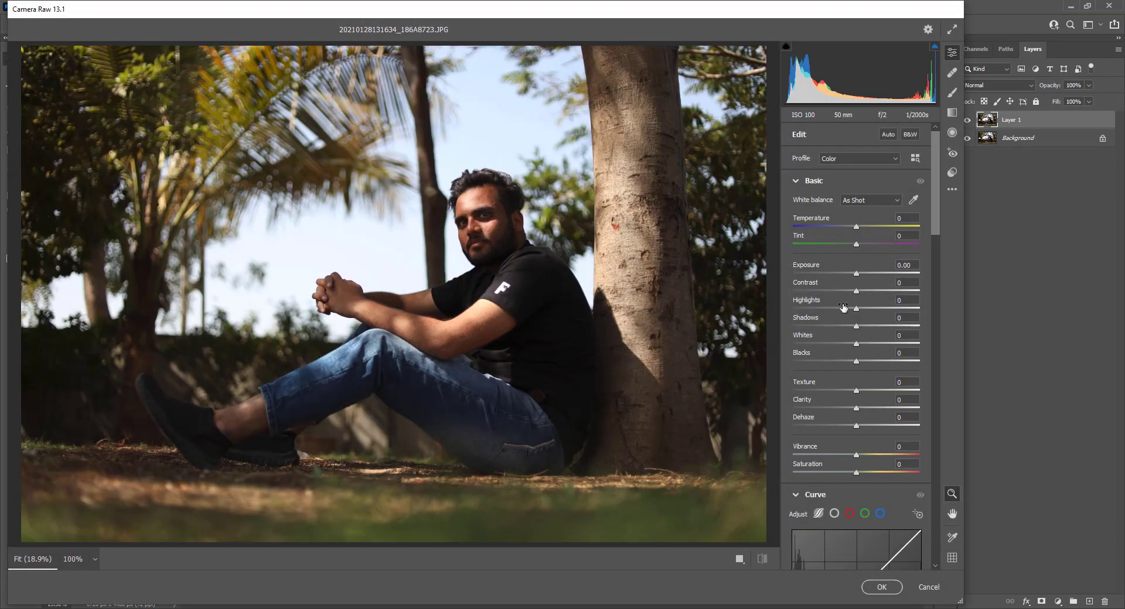
# Set Highlights -100, Shadows +100, Blacks +100 and Whites to about -25, then apply.
pyautogui.moveTo(843, 307); pyautogui.dragTo(766, 309)
pyautogui.moveTo(856, 324); pyautogui.dragTo(1031, 331)
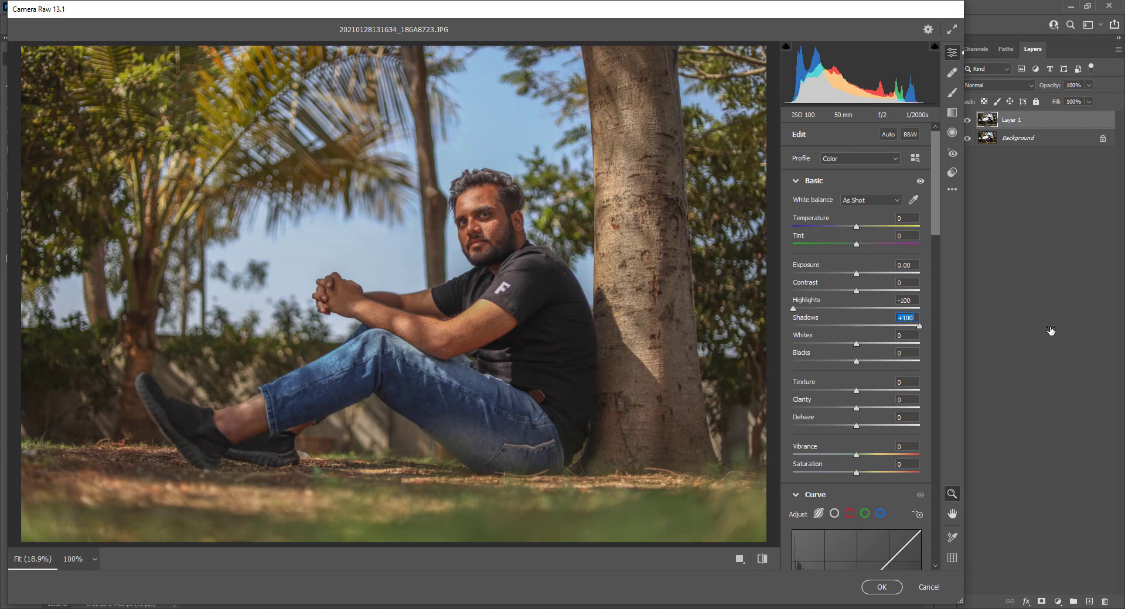
pyautogui.moveTo(851, 362); pyautogui.dragTo(965, 360)
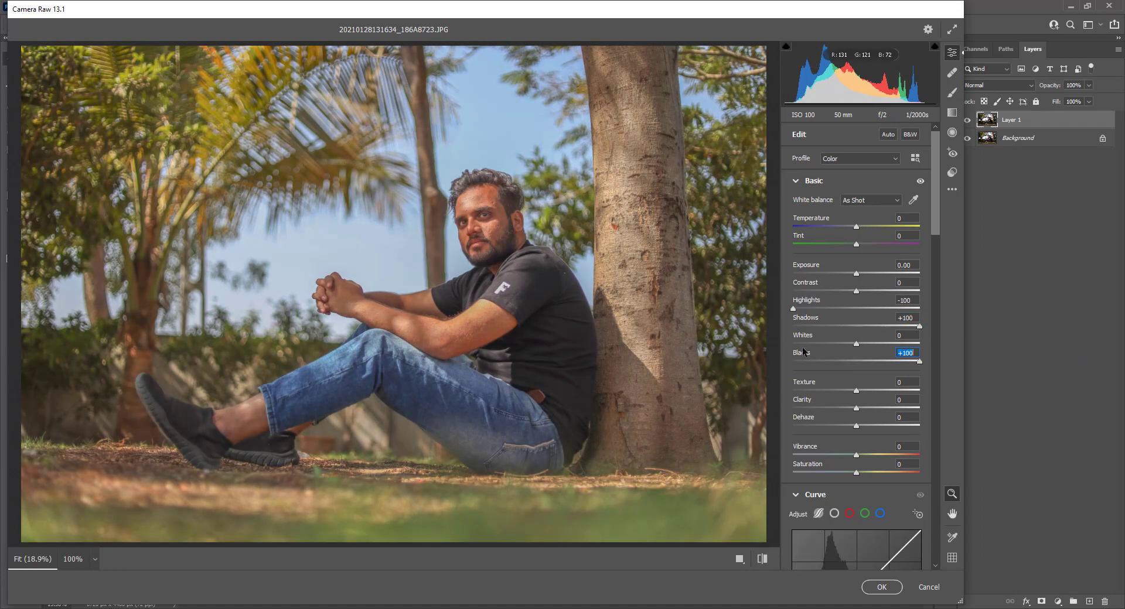
pyautogui.moveTo(855, 342)
pyautogui.mouseDown()
pyautogui.moveTo(871, 344)
pyautogui.moveTo(859, 342)
pyautogui.mouseUp()
pyautogui.moveTo(856, 345)
pyautogui.mouseDown()
pyautogui.moveTo(781, 343)
pyautogui.moveTo(854, 346)
pyautogui.moveTo(811, 347)
pyautogui.moveTo(841, 353)
pyautogui.mouseUp()
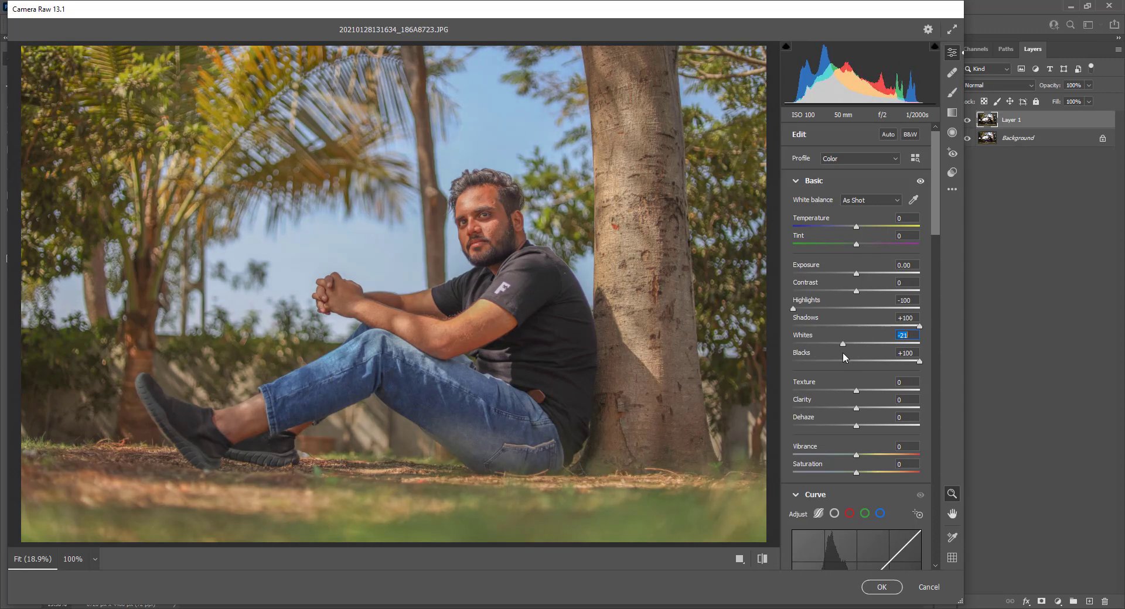
pyautogui.click(879, 589)
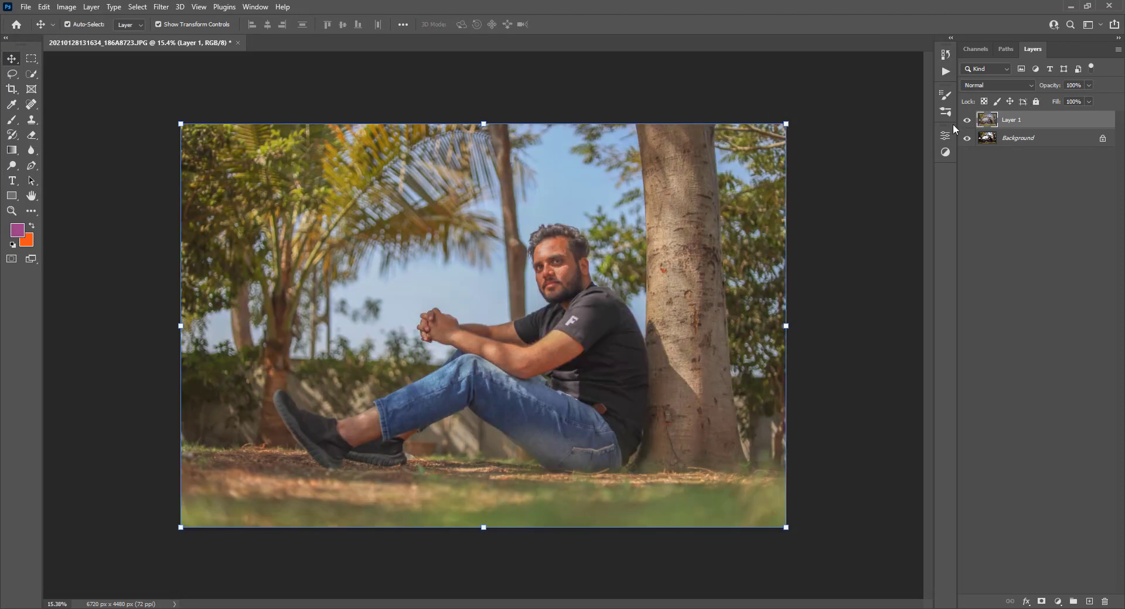
# Toggle Layer 1's visibility to compare the Camera Raw result with the original.
pyautogui.click(967, 120)
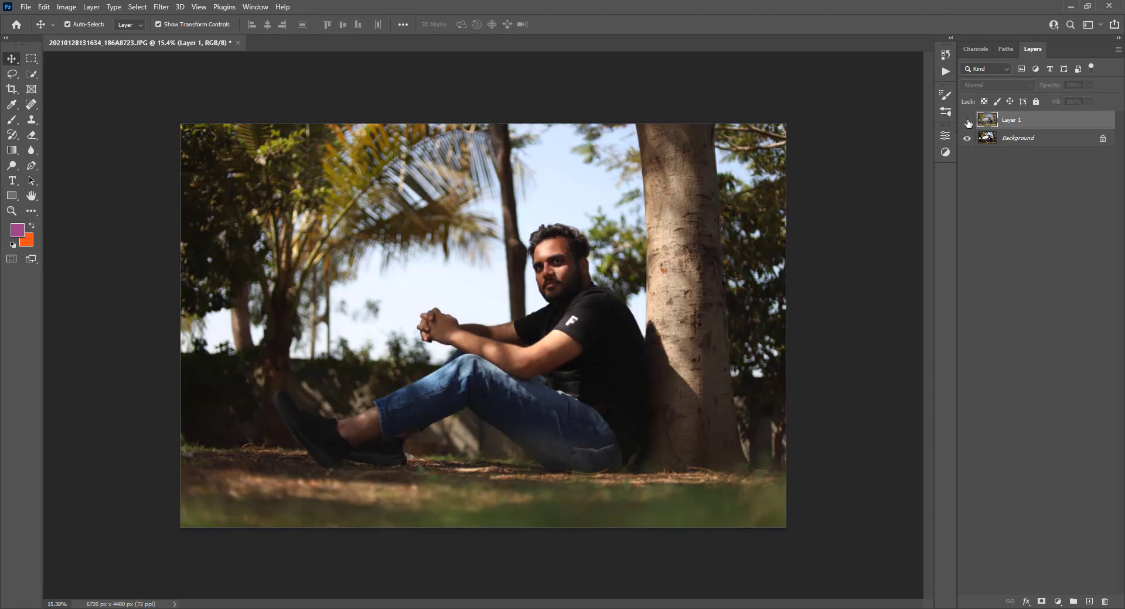
pyautogui.click(967, 121)
pyautogui.scroll(5, 543, 259)
pyautogui.scroll(3, 619, 221)
pyautogui.scroll(-2, 417, 276)
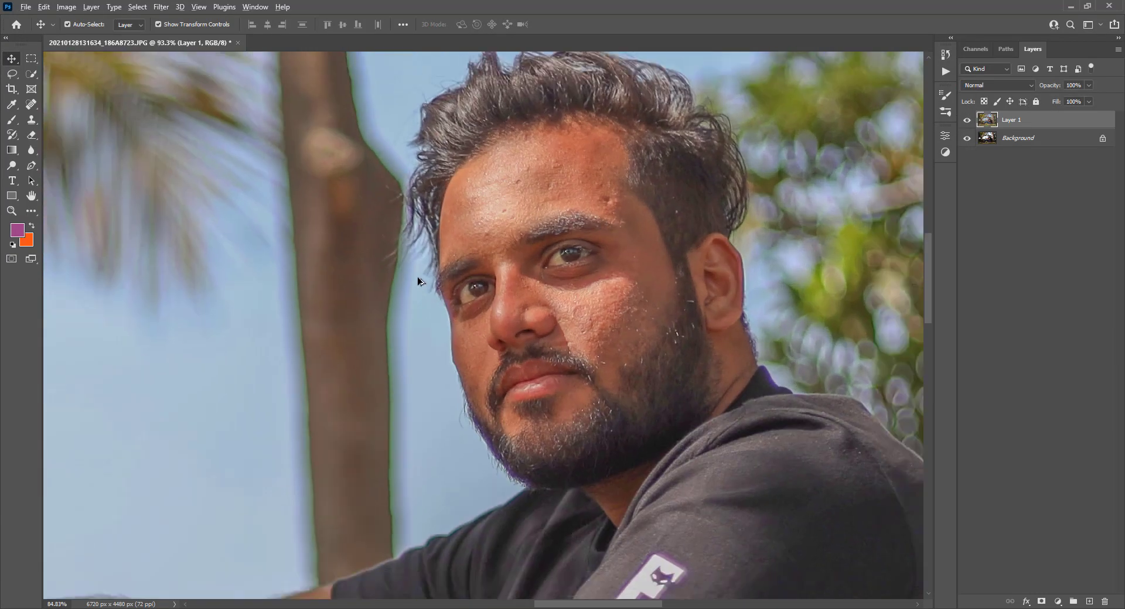
# Spot-heal four blemishes on the forehead and two on the cheek.
pyautogui.click(32, 105)
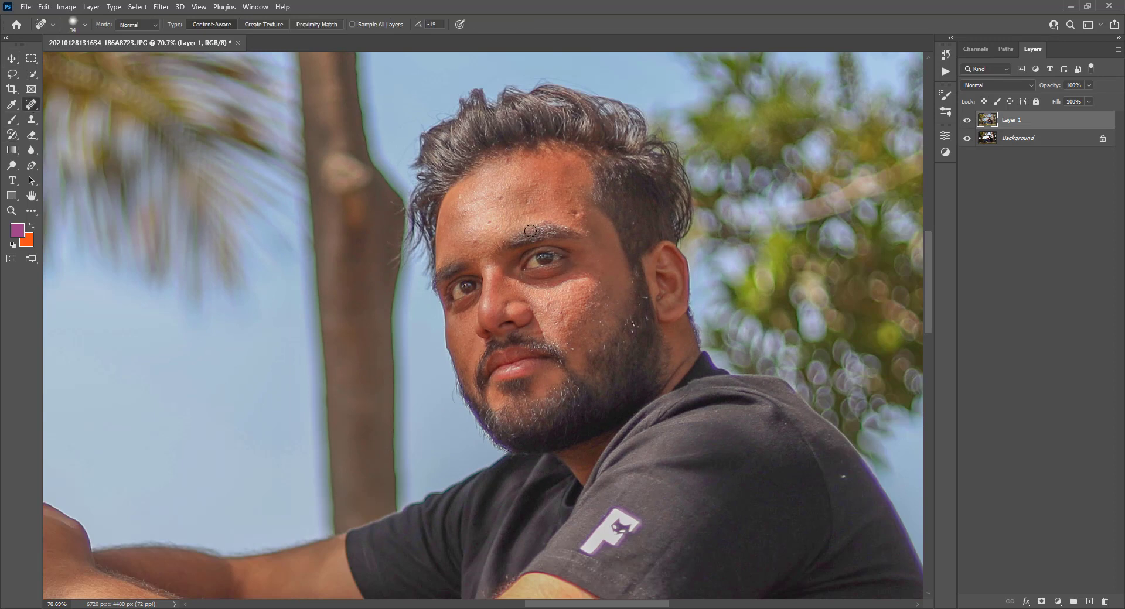
pyautogui.click(498, 196)
pyautogui.click(490, 222)
pyautogui.click(474, 240)
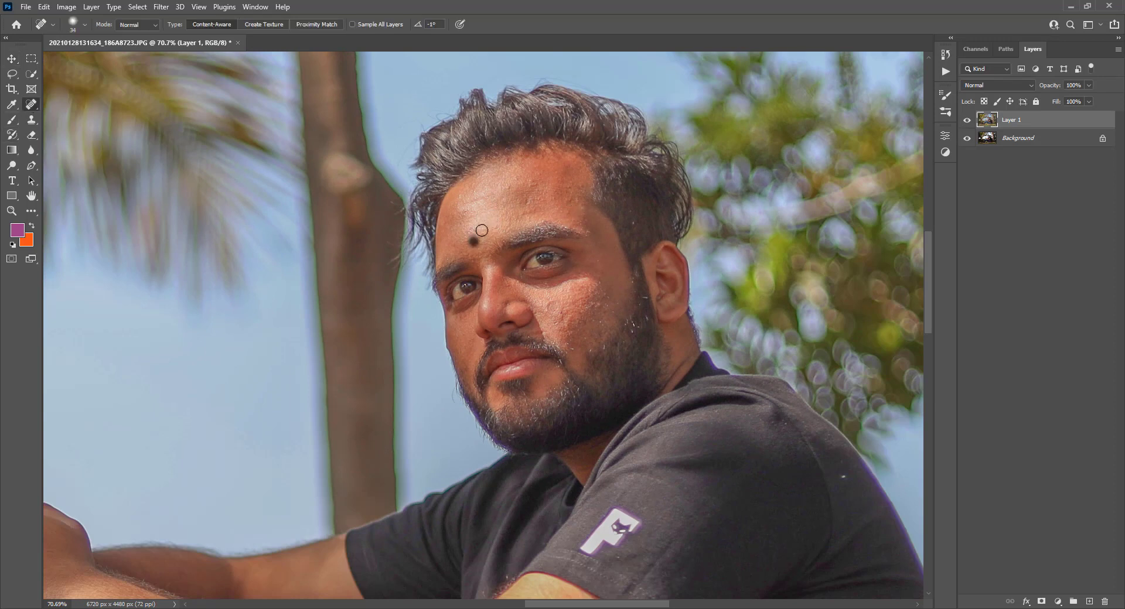
pyautogui.click(540, 176)
pyautogui.click(550, 308)
pyautogui.click(563, 317)
pyautogui.scroll(-2, 460, 241)
pyautogui.scroll(-1, 480, 281)
pyautogui.scroll(-1, 485, 278)
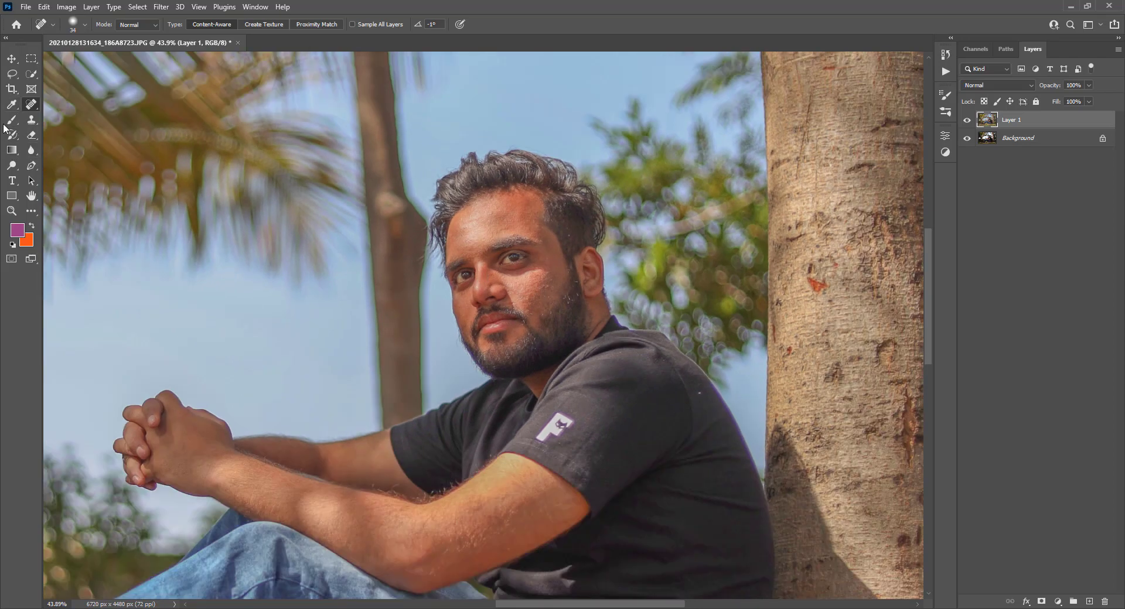
pyautogui.rightClick(31, 106)
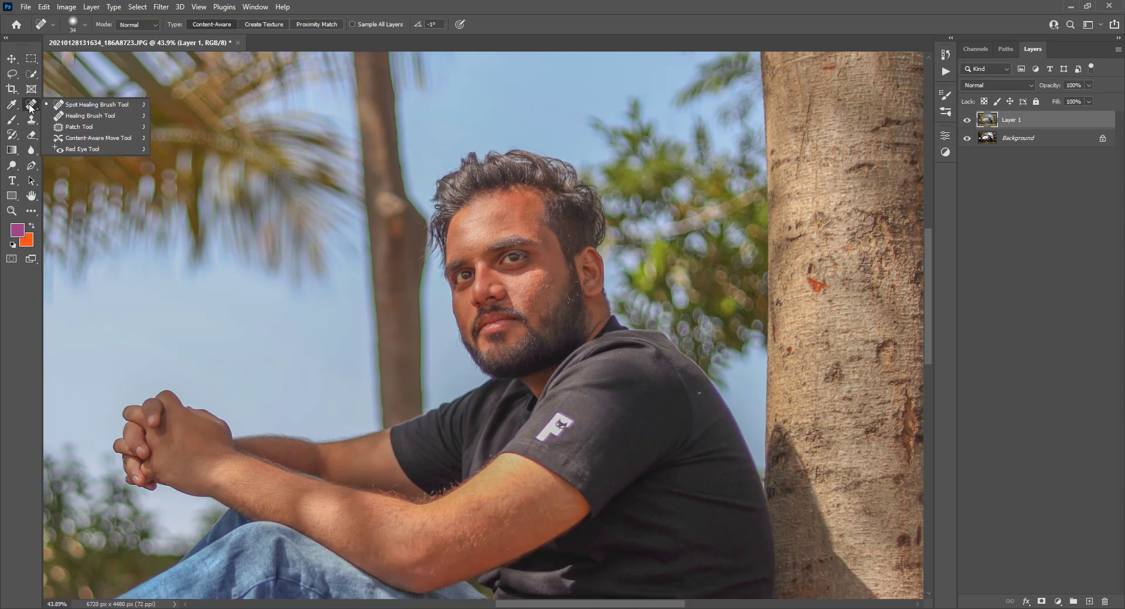
# Switch to the Mixer Brush and blend the skin along the forehead hairline.
pyautogui.rightClick(12, 119)
pyautogui.click(88, 154)
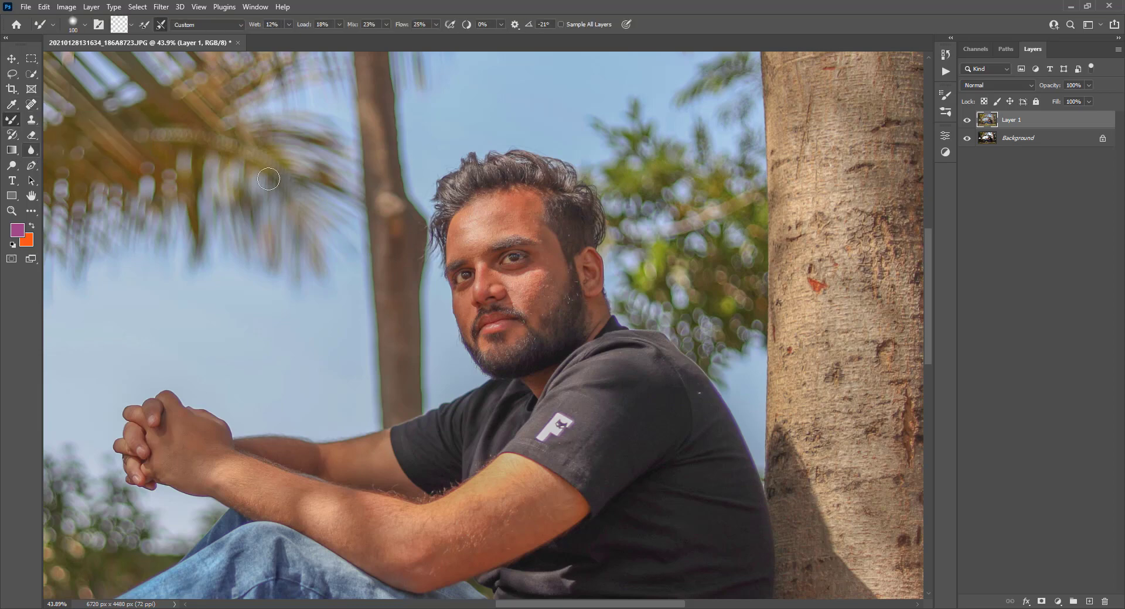
pyautogui.scroll(1, 451, 218)
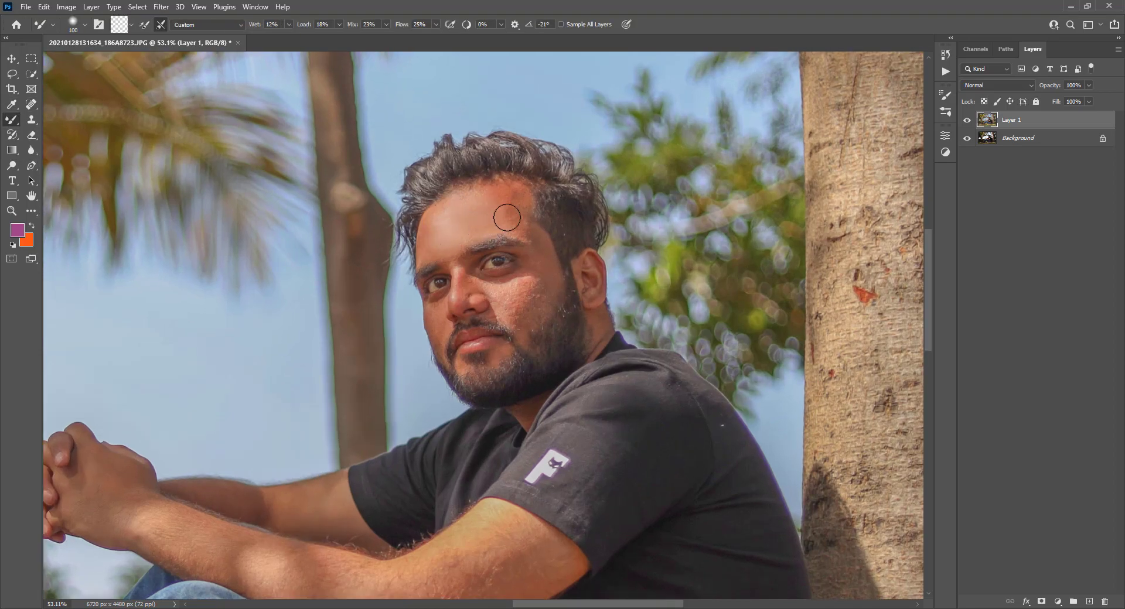
pyautogui.click(513, 197)
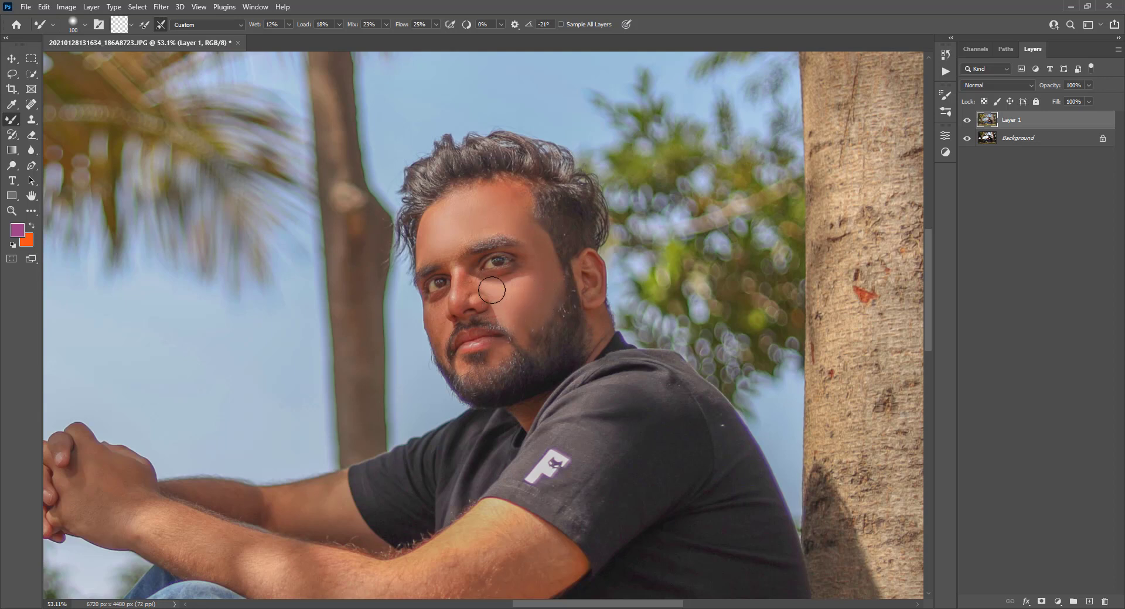
# Resize the Mixer Brush to 59 px for the face.
pyautogui.rightClick(515, 291)
pyautogui.moveTo(588, 315); pyautogui.dragTo(590, 317)
pyautogui.click(458, 289)
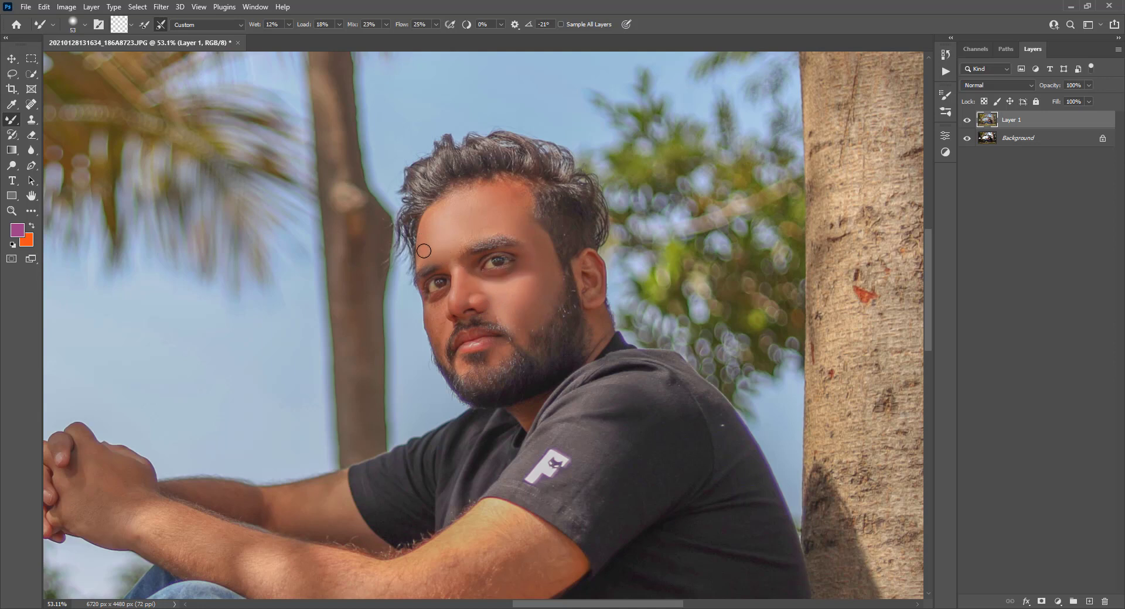
pyautogui.rightClick(456, 308)
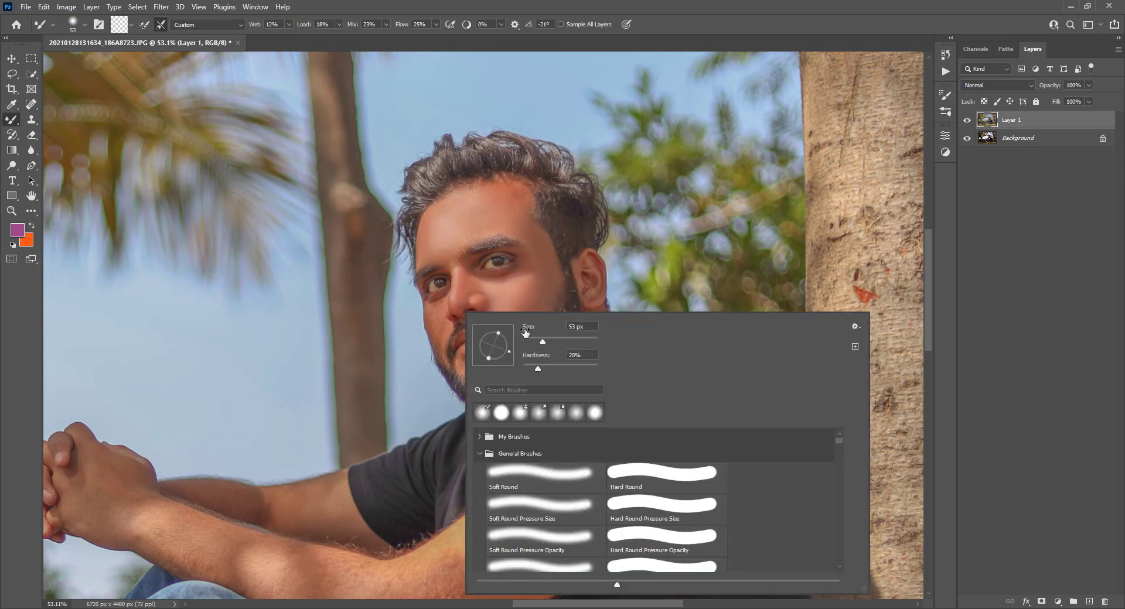
pyautogui.press('Return')
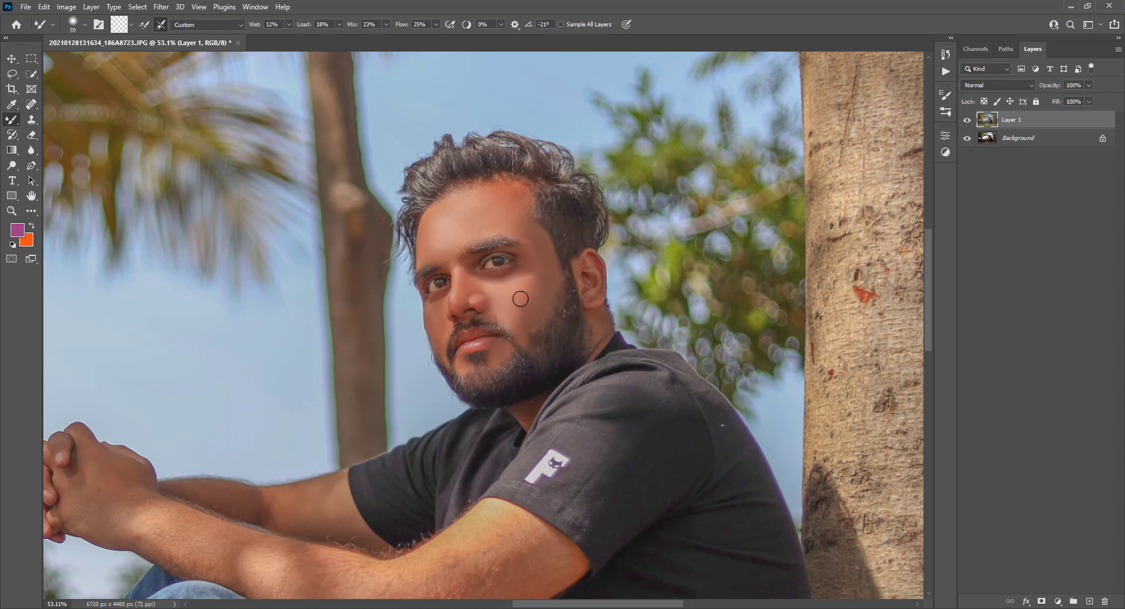
# Move down to the arms and enlarge the Mixer Brush to 187 px.
pyautogui.scroll(-3, 554, 272)
pyautogui.scroll(-2, 527, 275)
pyautogui.scroll(1, 504, 276)
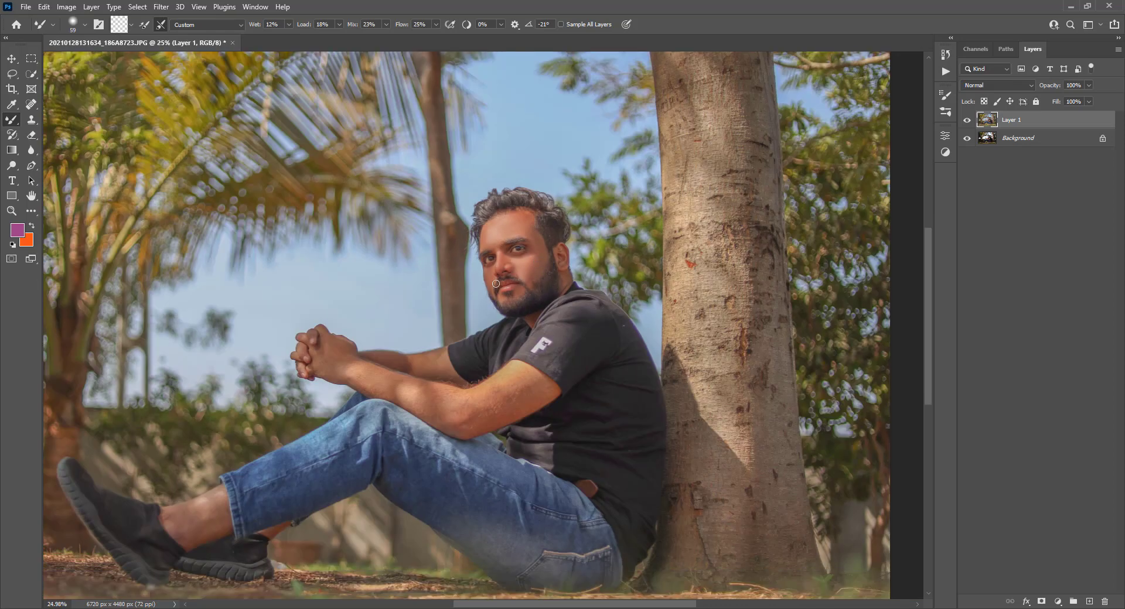
pyautogui.scroll(5, 483, 278)
pyautogui.scroll(-1, 510, 241)
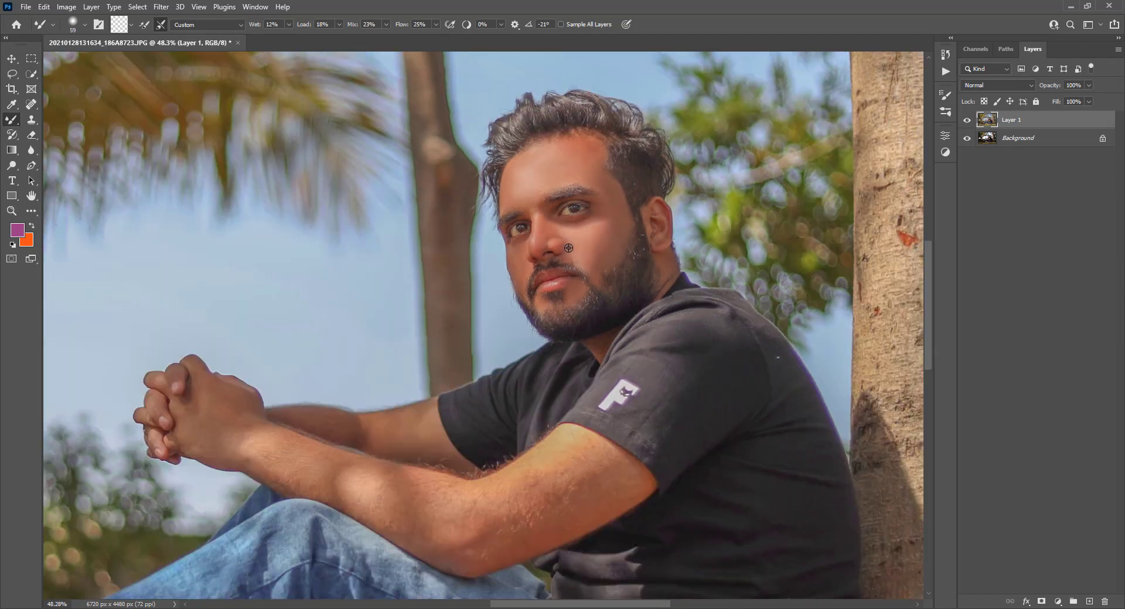
pyautogui.scroll(-1, 528, 267)
pyautogui.scroll(-1, 544, 293)
pyautogui.scroll(-1, 560, 320)
pyautogui.rightClick(562, 323)
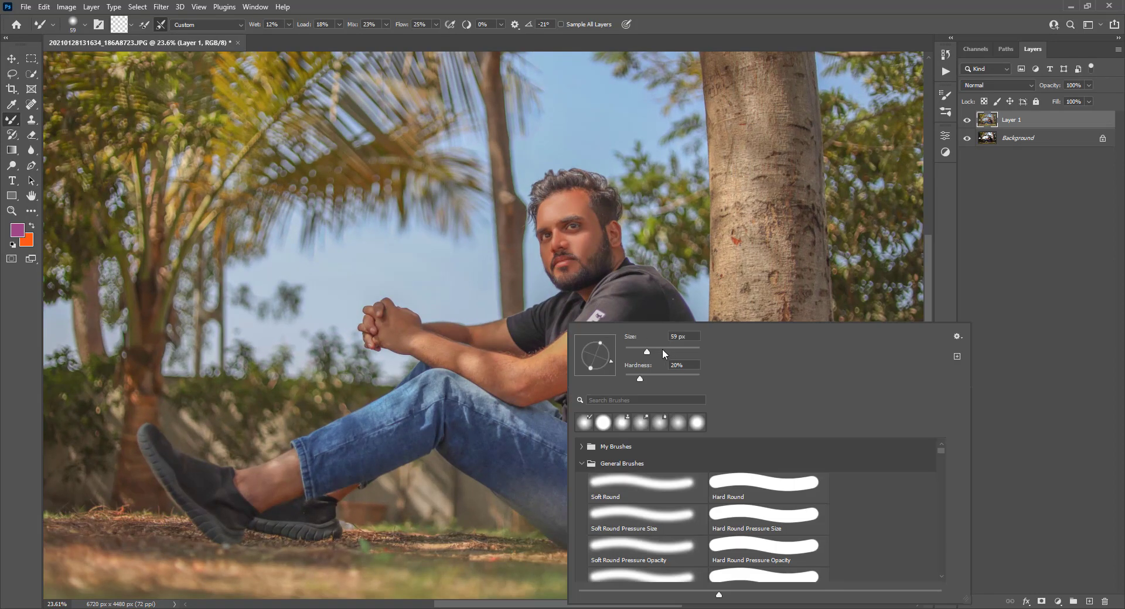
pyautogui.moveTo(669, 348); pyautogui.dragTo(677, 348)
pyautogui.press('Return')
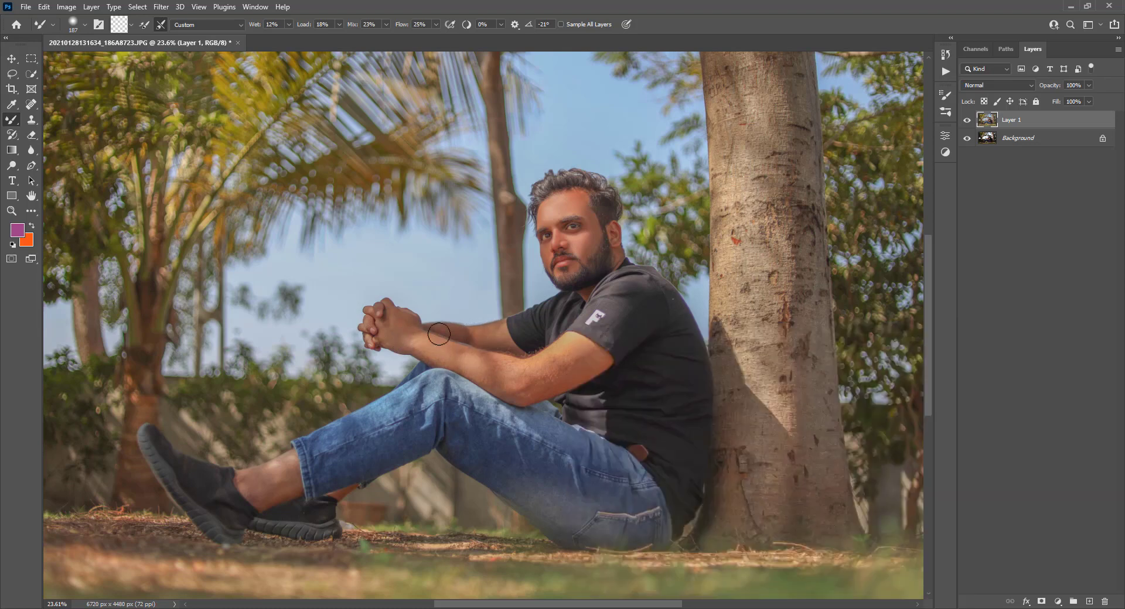
# Scroll the view across the arms and exposed shin while smoothing the skin.
pyautogui.scroll(-1, 410, 381)
pyautogui.scroll(3, 301, 455)
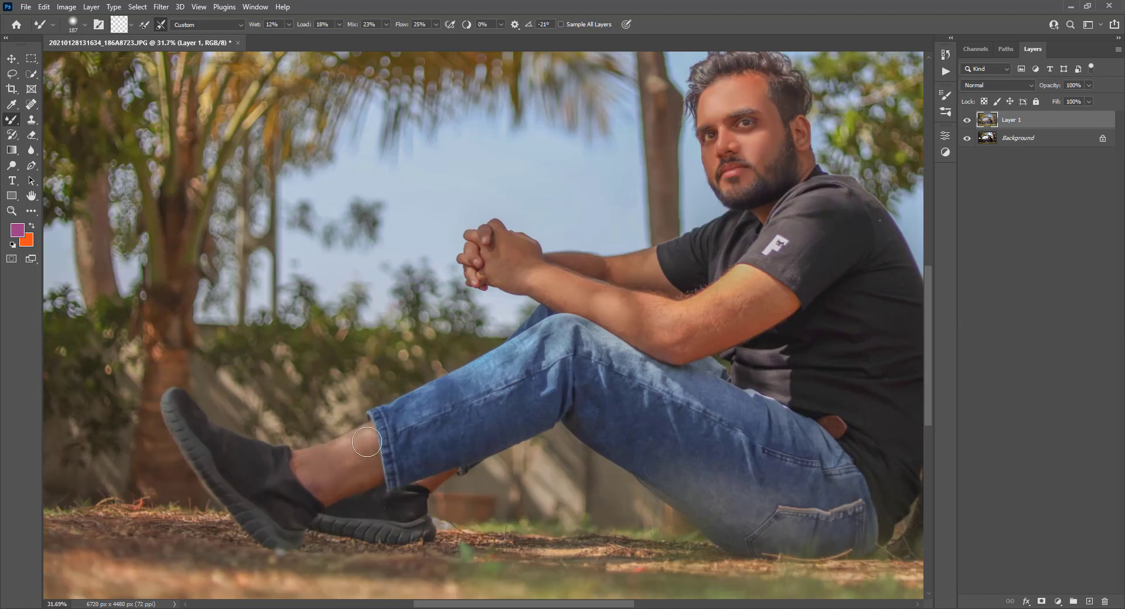
pyautogui.scroll(-3, 590, 276)
pyautogui.scroll(1, 591, 277)
pyautogui.scroll(2, 591, 277)
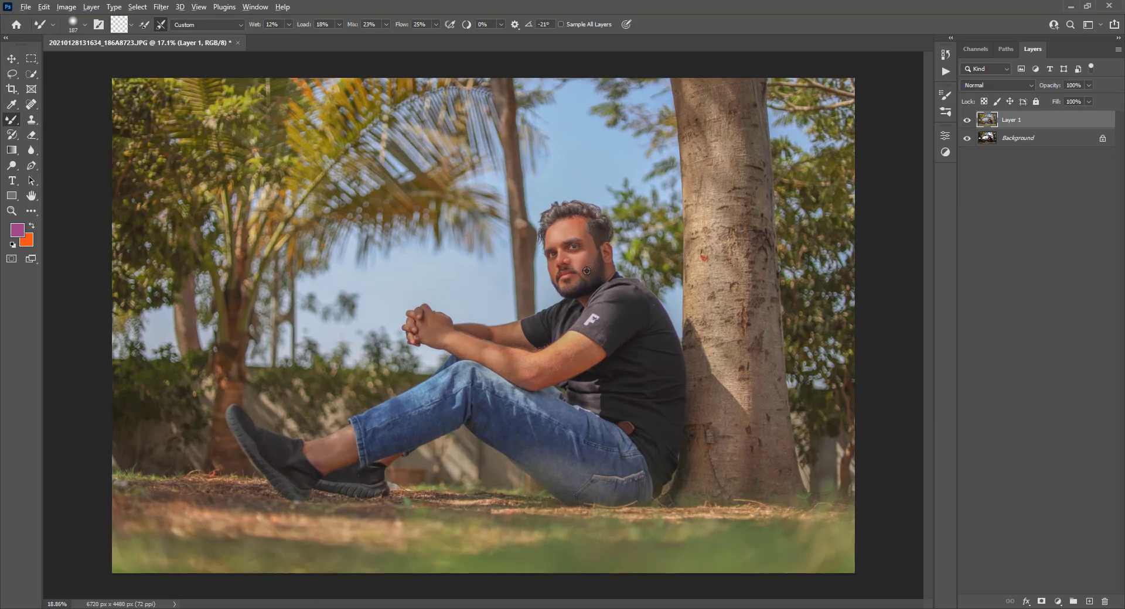
pyautogui.scroll(-1, 596, 284)
pyautogui.scroll(-1, 657, 268)
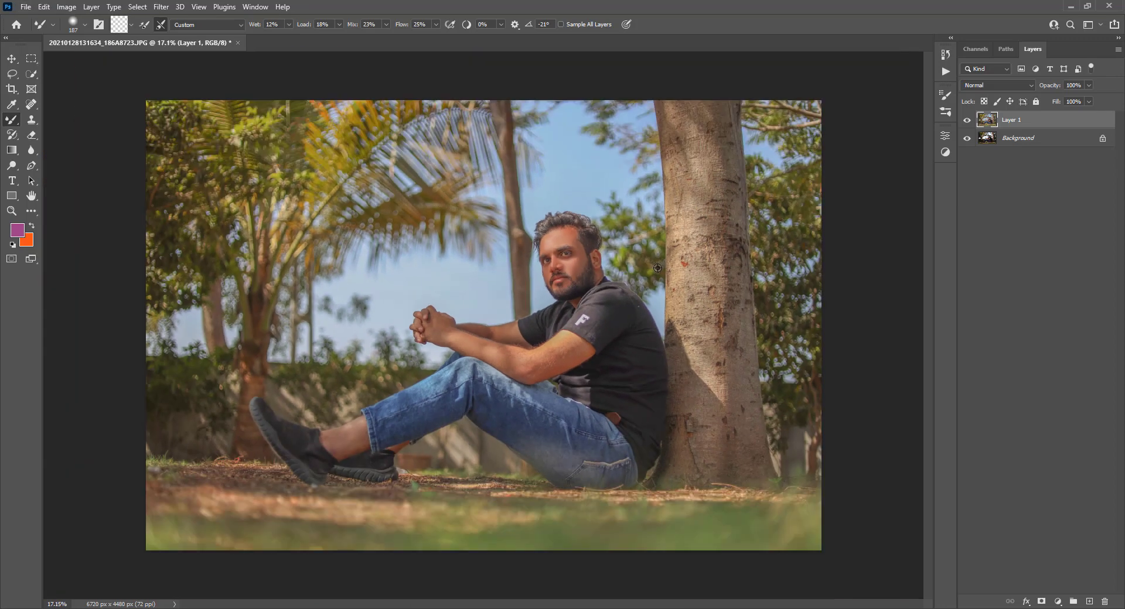
# Compare the retouch, then apply SkinFiner with Skin Tone Brightness +9 and Shadow +27.
pyautogui.click(967, 120)
pyautogui.click(967, 120)
pyautogui.click(161, 6)
pyautogui.click(325, 305)
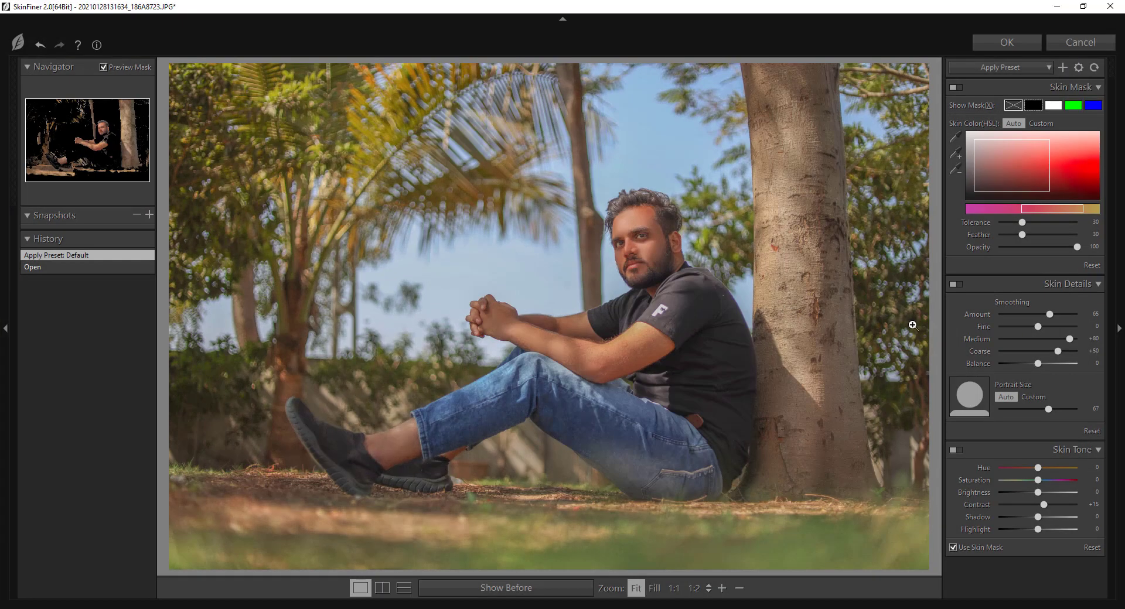
pyautogui.moveTo(1040, 493)
pyautogui.moveTo(1039, 492); pyautogui.dragTo(1050, 493)
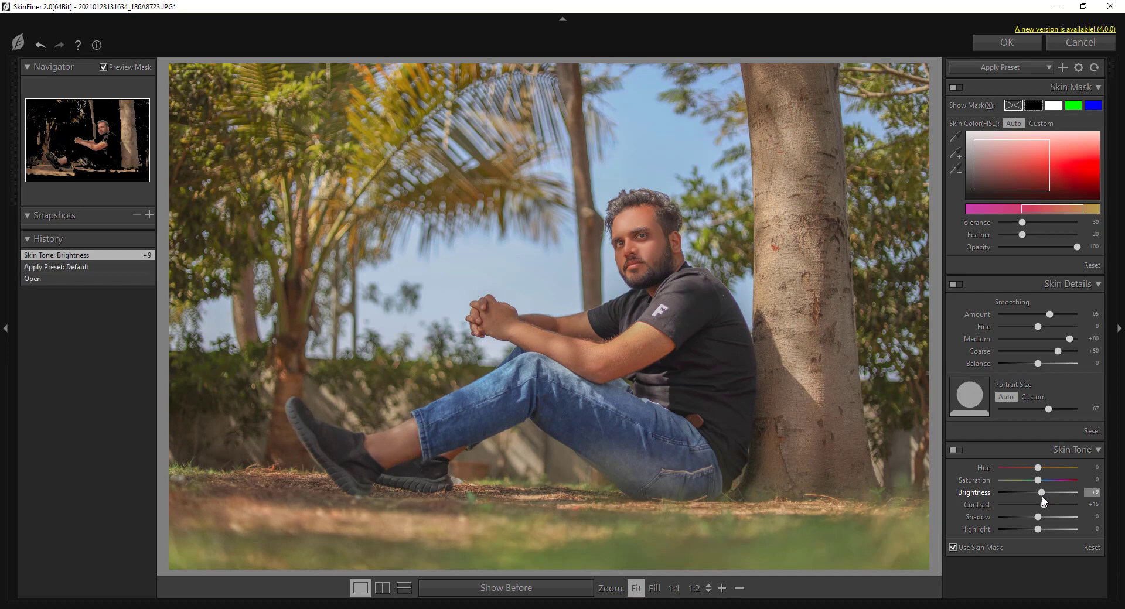
pyautogui.moveTo(1040, 516); pyautogui.dragTo(1052, 521)
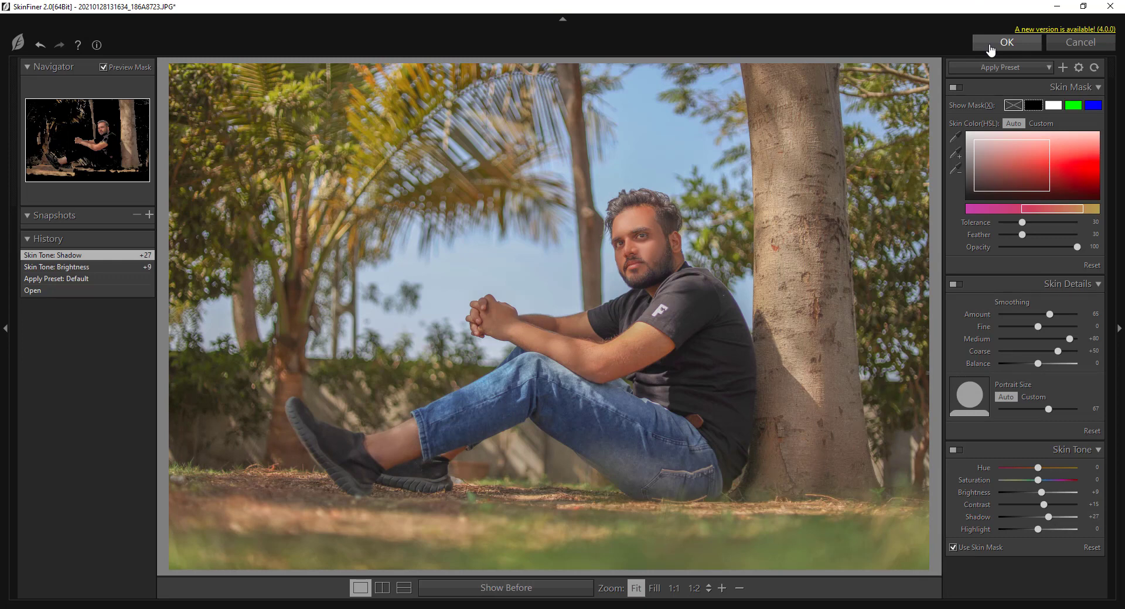
pyautogui.click(990, 47)
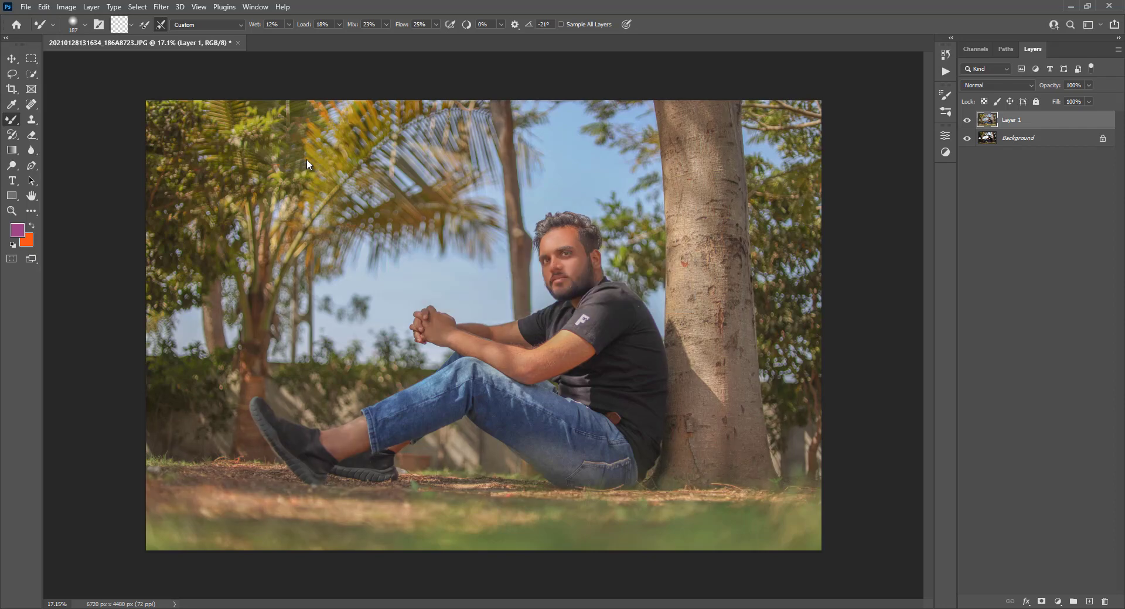
# Duplicate the retouched layer with Ctrl+J and open Color Efex Pro 4 on the copy.
pyautogui.scroll(5, 450, 256)
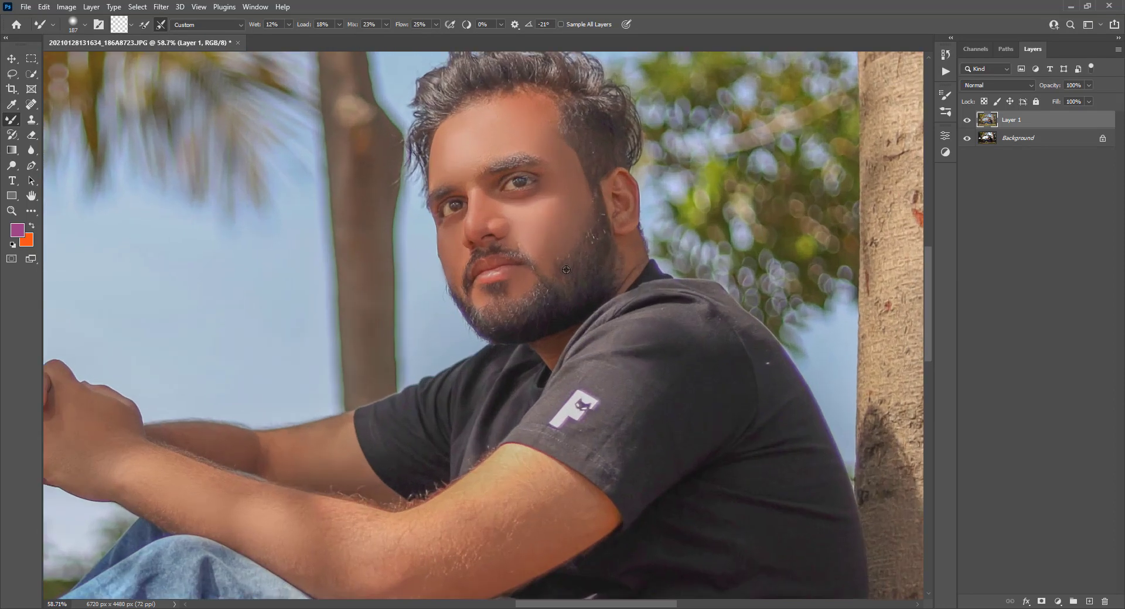
pyautogui.scroll(-3, 554, 310)
pyautogui.scroll(-3, 554, 311)
pyautogui.scroll(1, 575, 307)
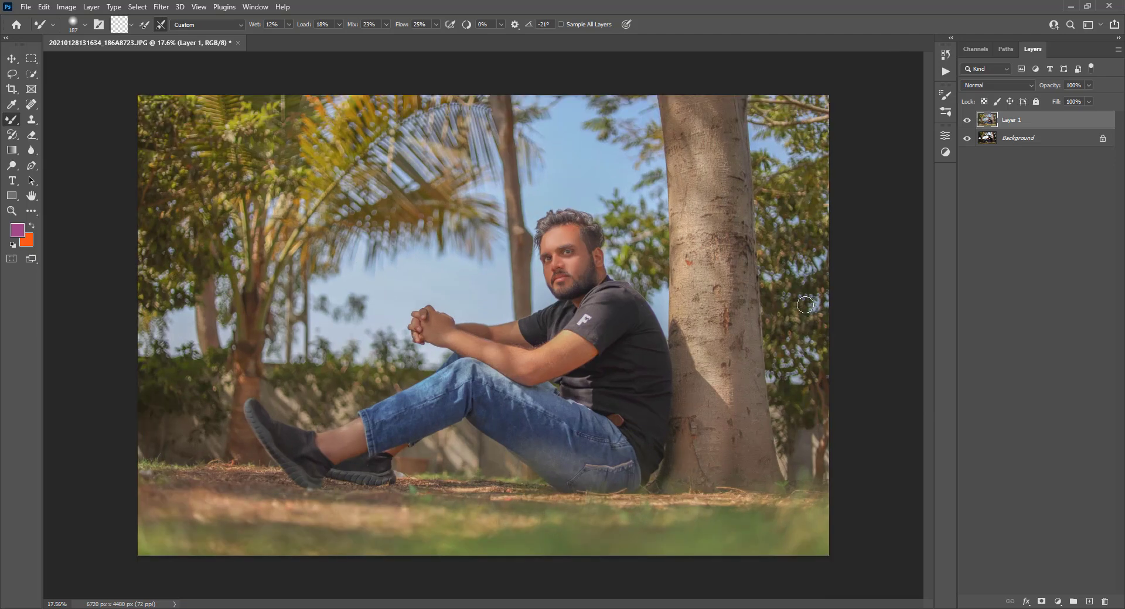
pyautogui.hotkey('ctrl', 'j')
pyautogui.click(157, 7)
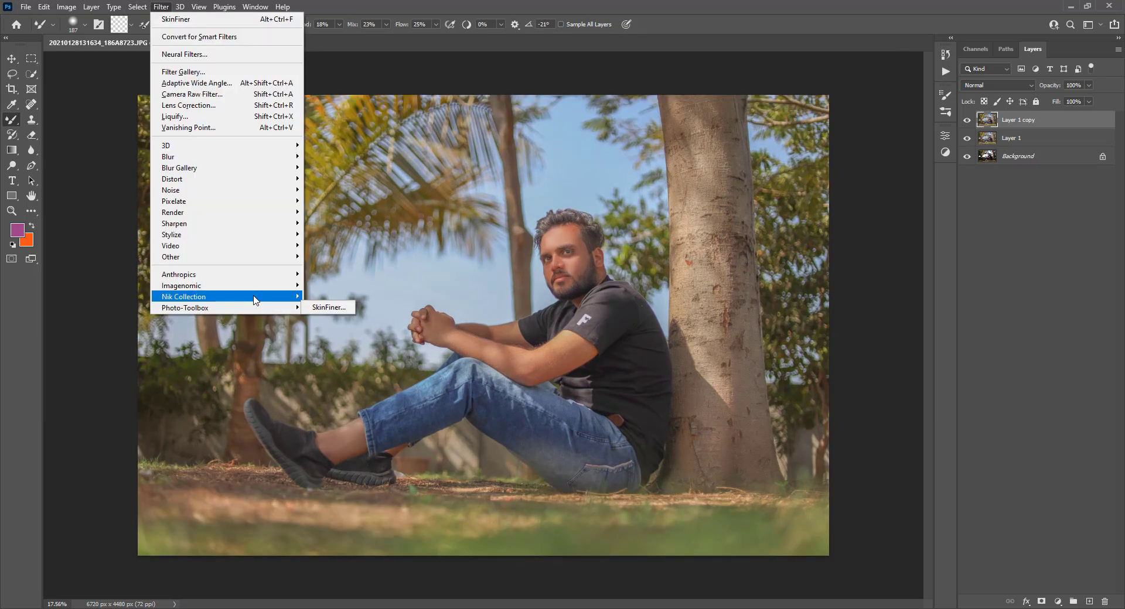
pyautogui.moveTo(184, 296)
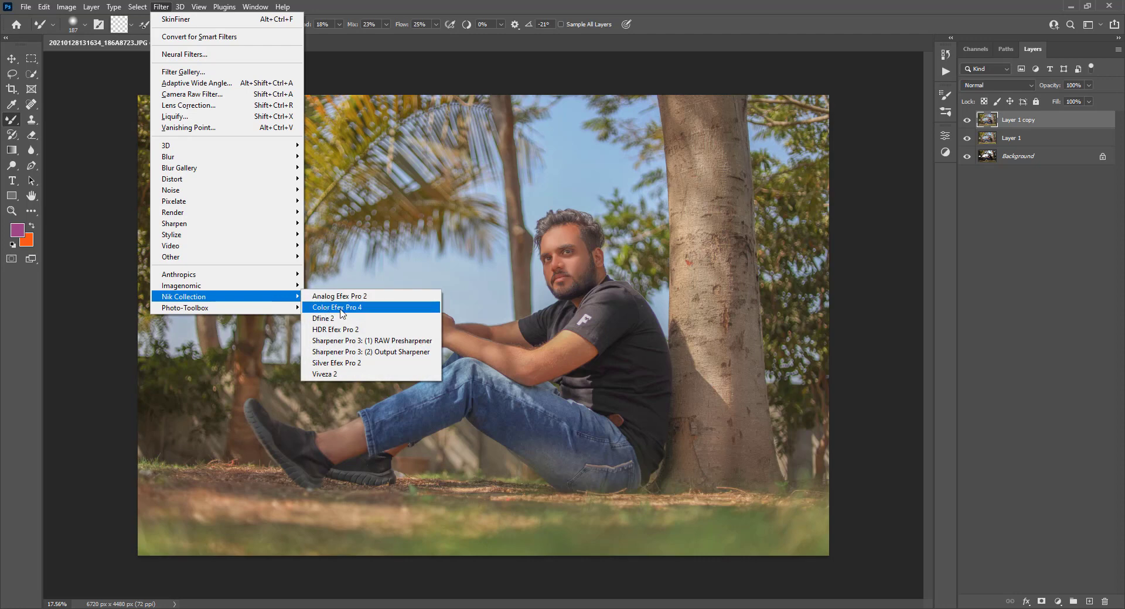
pyautogui.click(331, 310)
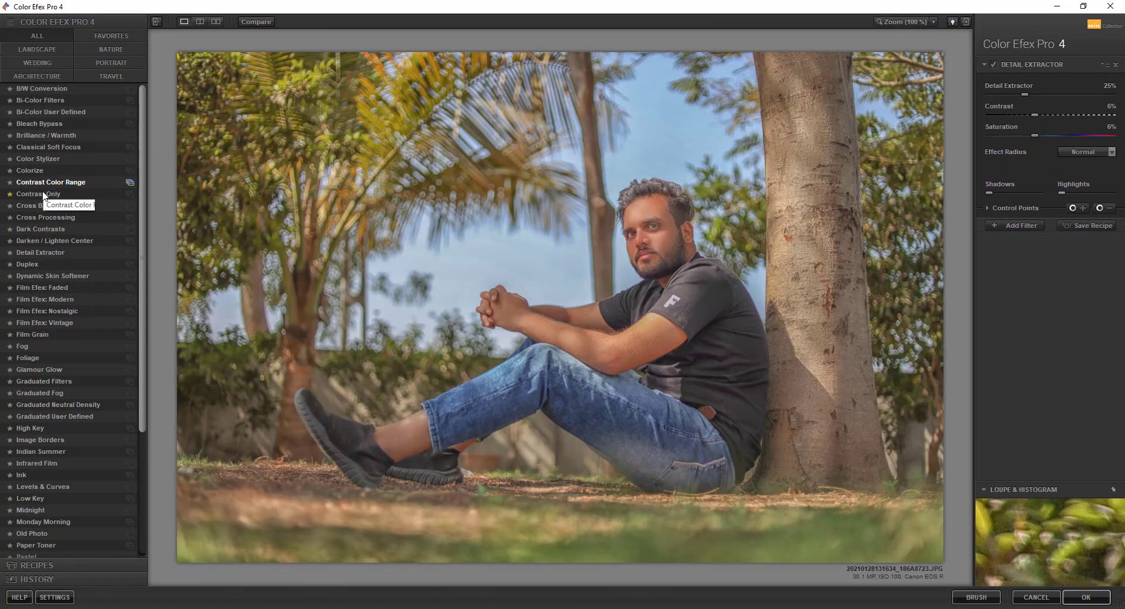
# Apply Dark Contrasts and place control points on the face, forearm and ankle.
pyautogui.click(44, 229)
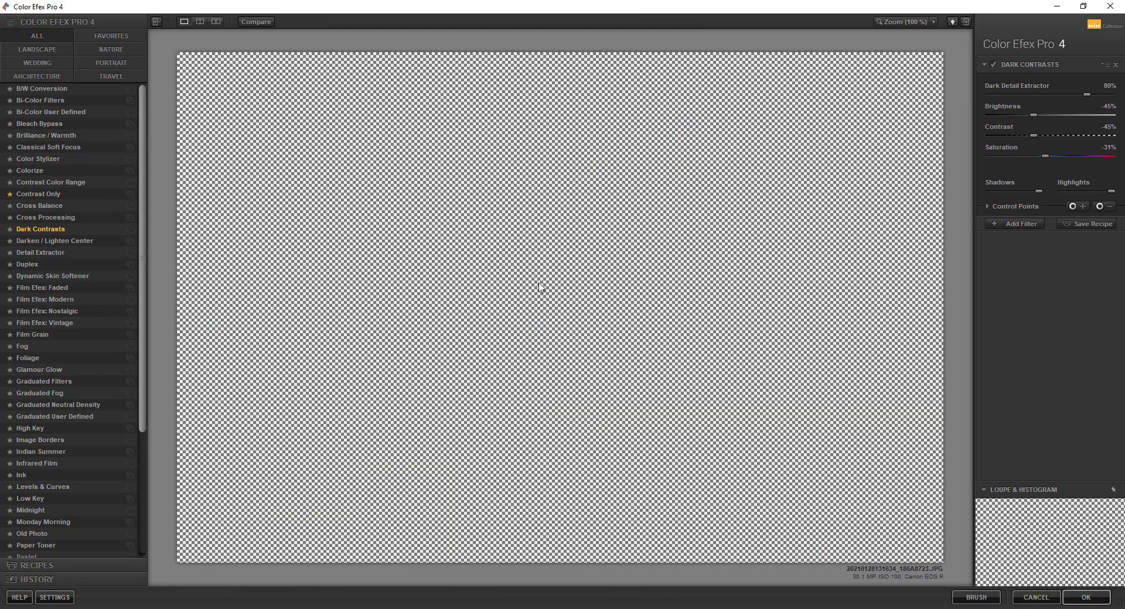
pyautogui.click(1099, 206)
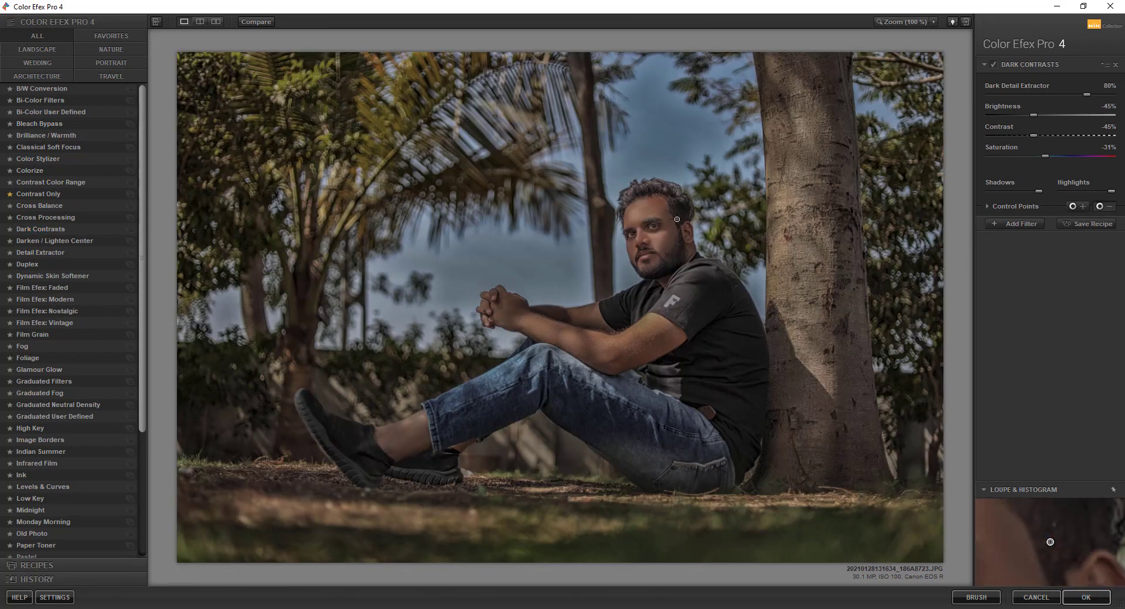
pyautogui.click(663, 241)
pyautogui.click(589, 316)
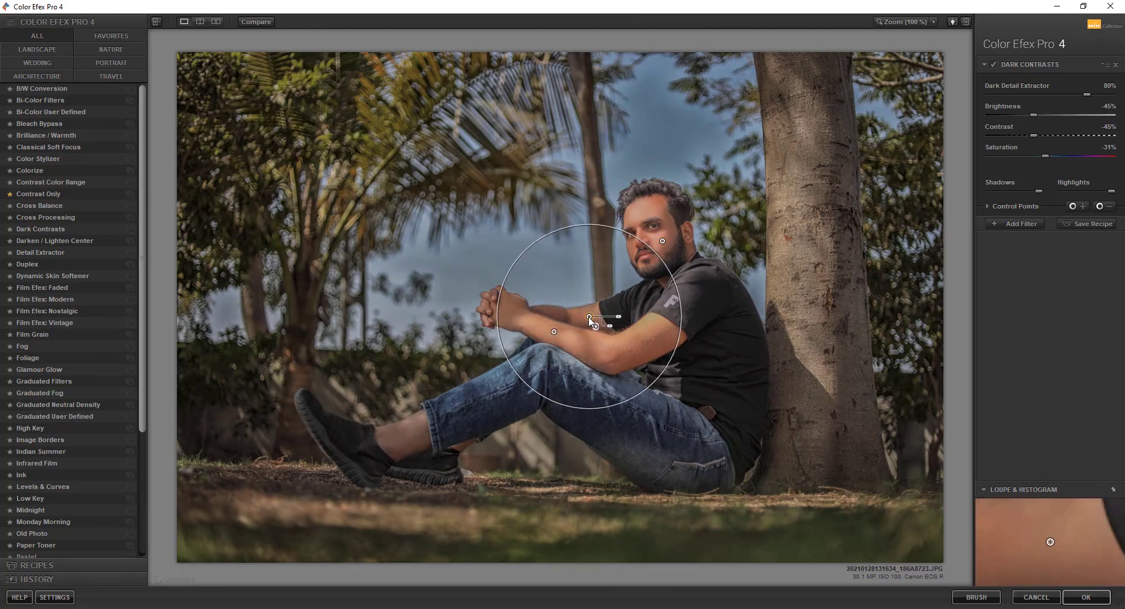
pyautogui.moveTo(589, 317)
pyautogui.keyDown('alt'); pyautogui.mouseDown()
pyautogui.moveTo(413, 432)
pyautogui.moveTo(437, 440)
pyautogui.mouseUp(); pyautogui.keyUp('alt')
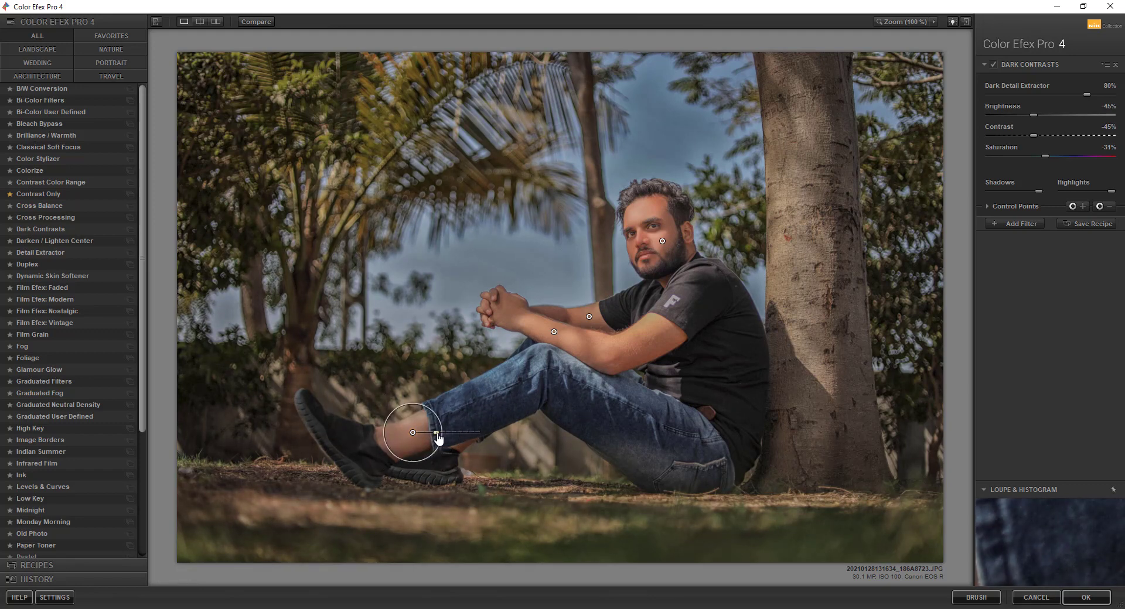
pyautogui.moveTo(438, 438); pyautogui.dragTo(409, 439)
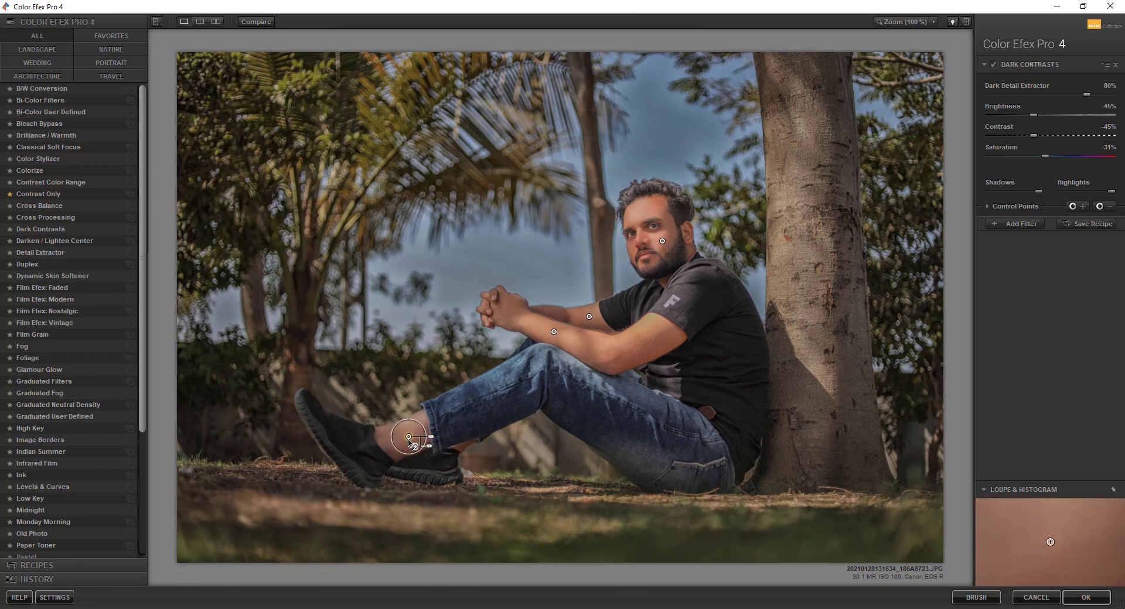
# Shrink the forearm and face points, add lower-arm and upper-face points, set Saturation 21%.
pyautogui.click(589, 317)
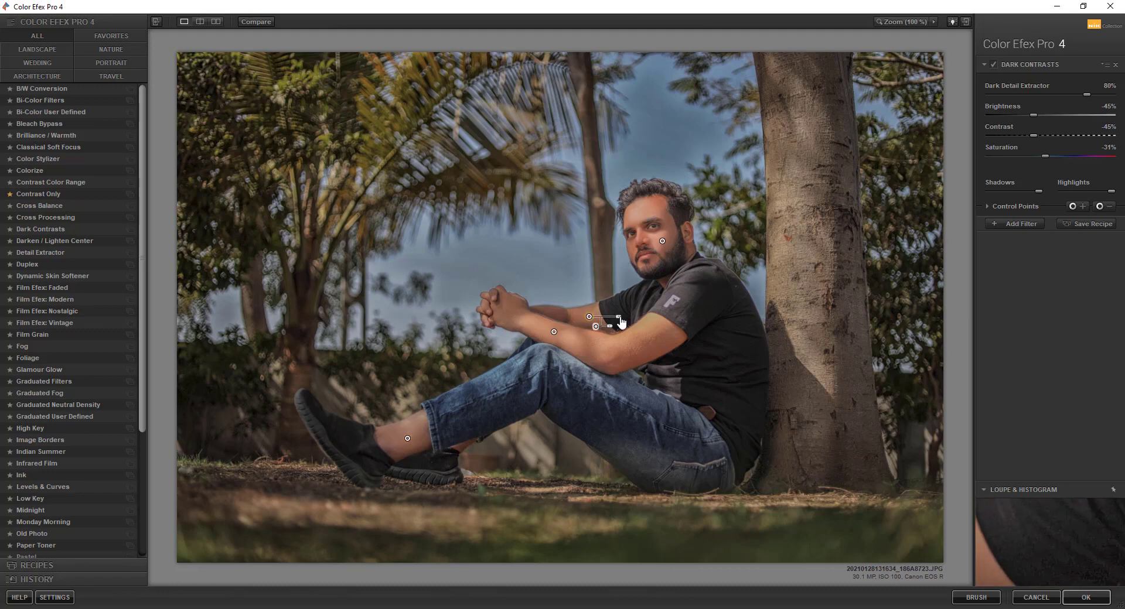
pyautogui.moveTo(620, 317)
pyautogui.mouseDown()
pyautogui.moveTo(513, 316)
pyautogui.moveTo(545, 322)
pyautogui.mouseUp()
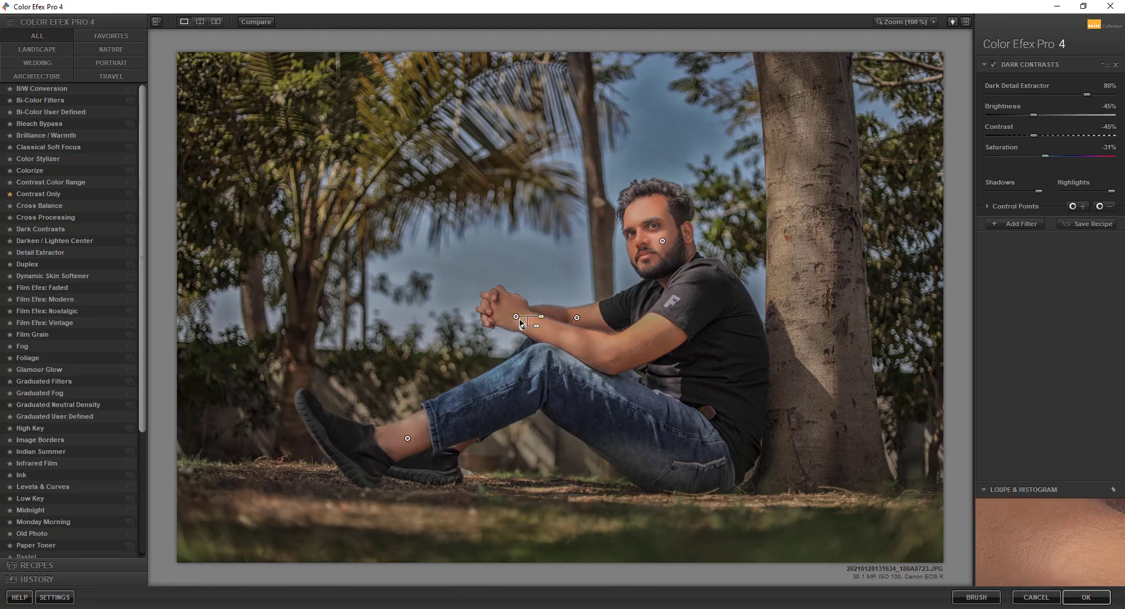
pyautogui.moveTo(516, 317); pyautogui.dragTo(592, 350)
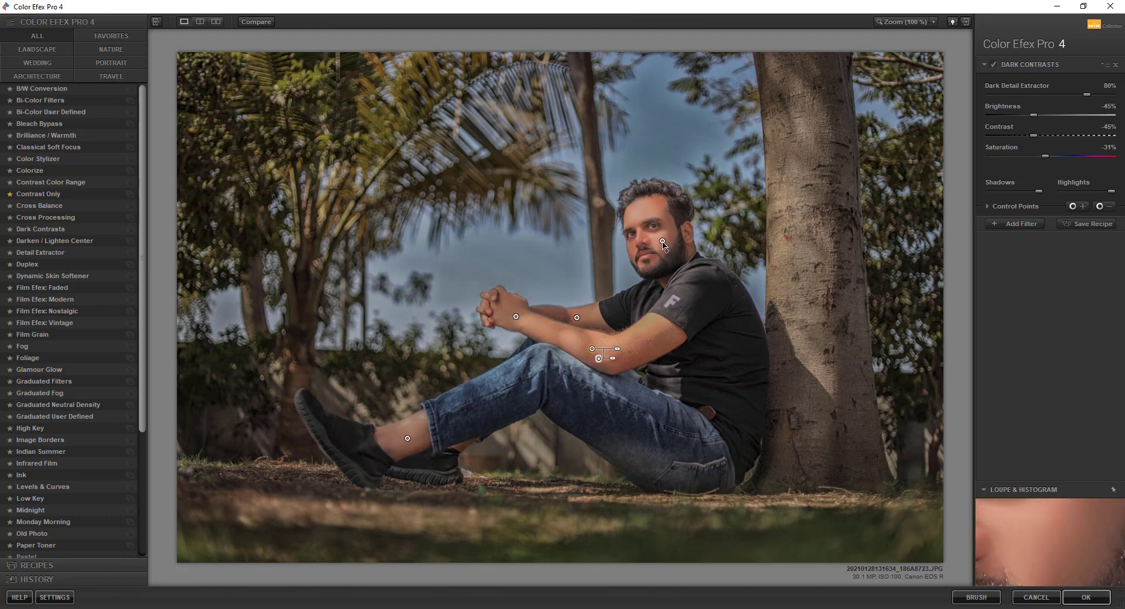
pyautogui.moveTo(662, 241)
pyautogui.mouseDown()
pyautogui.moveTo(636, 252)
pyautogui.moveTo(655, 215)
pyautogui.mouseUp()
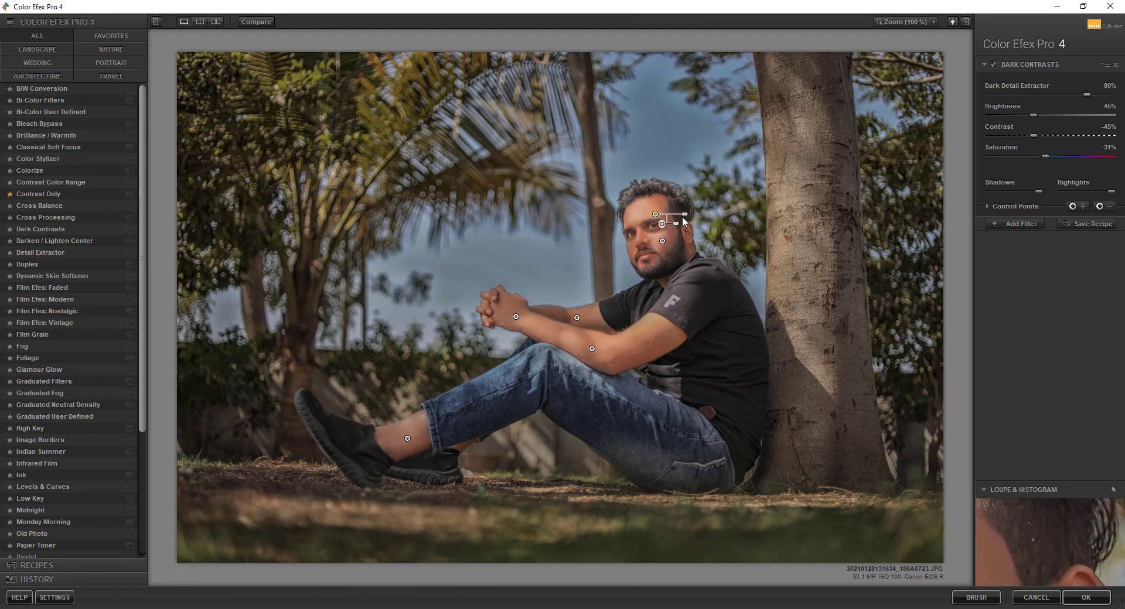
pyautogui.moveTo(684, 215); pyautogui.dragTo(679, 216)
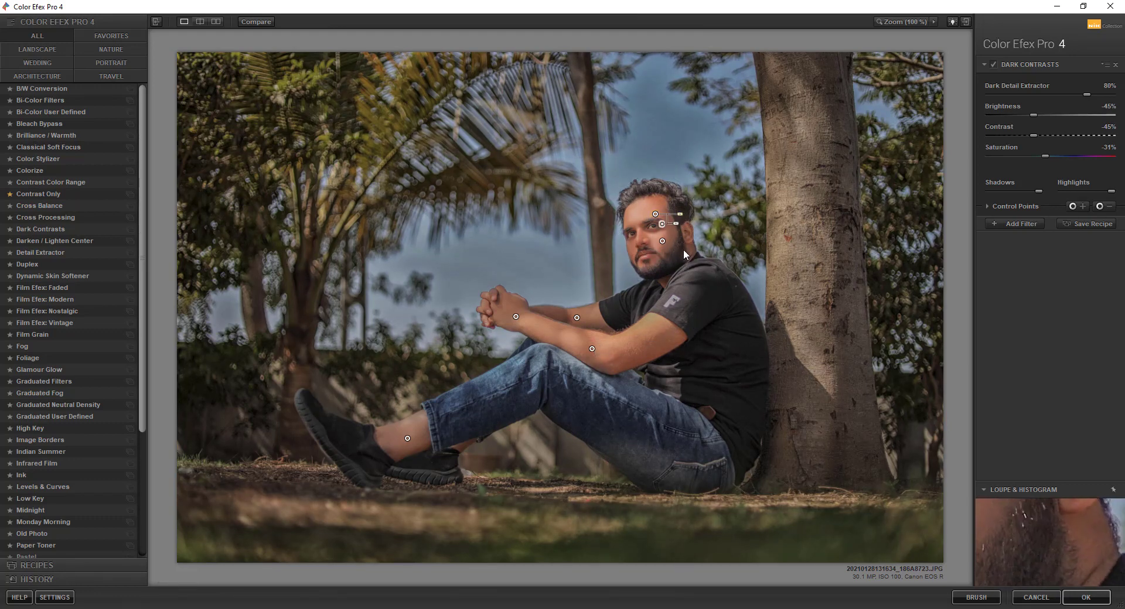
pyautogui.moveTo(1045, 155); pyautogui.dragTo(1088, 156)
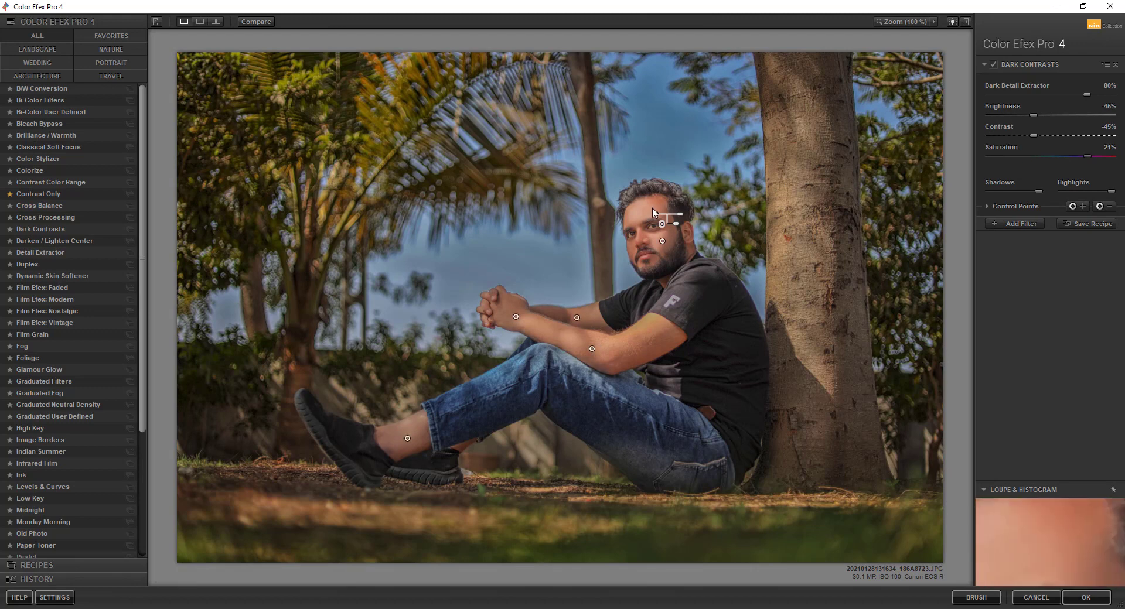
# Nudge the chin point; set Saturation 35%, Contrast -25%, Brightness -33%; add an empty filter slot.
pyautogui.click(647, 261)
pyautogui.moveTo(648, 261); pyautogui.dragTo(674, 263)
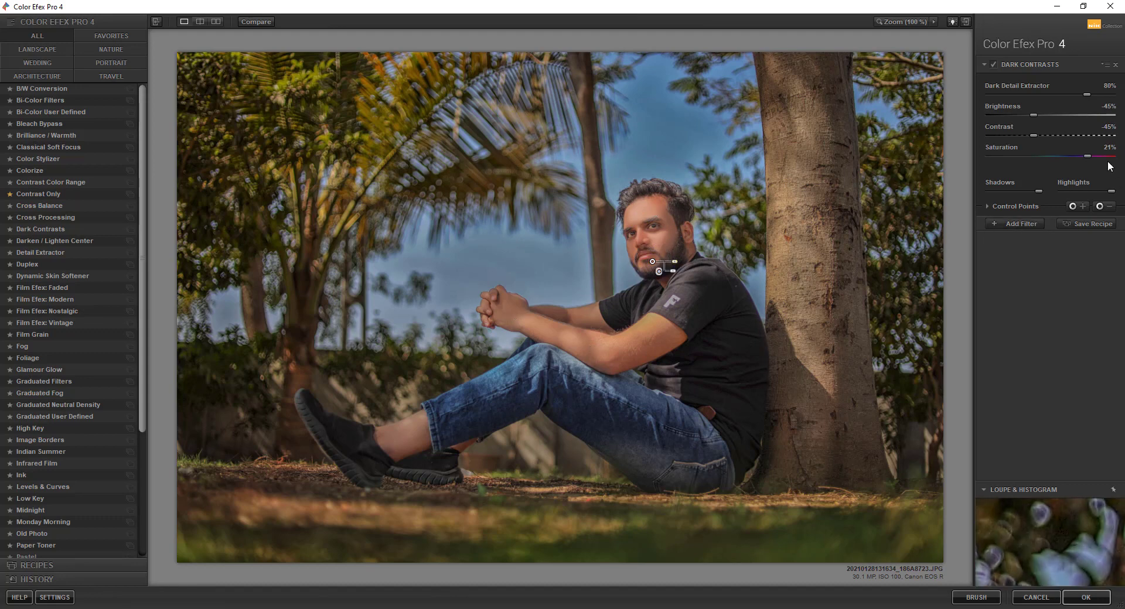
pyautogui.moveTo(1087, 156); pyautogui.dragTo(1098, 157)
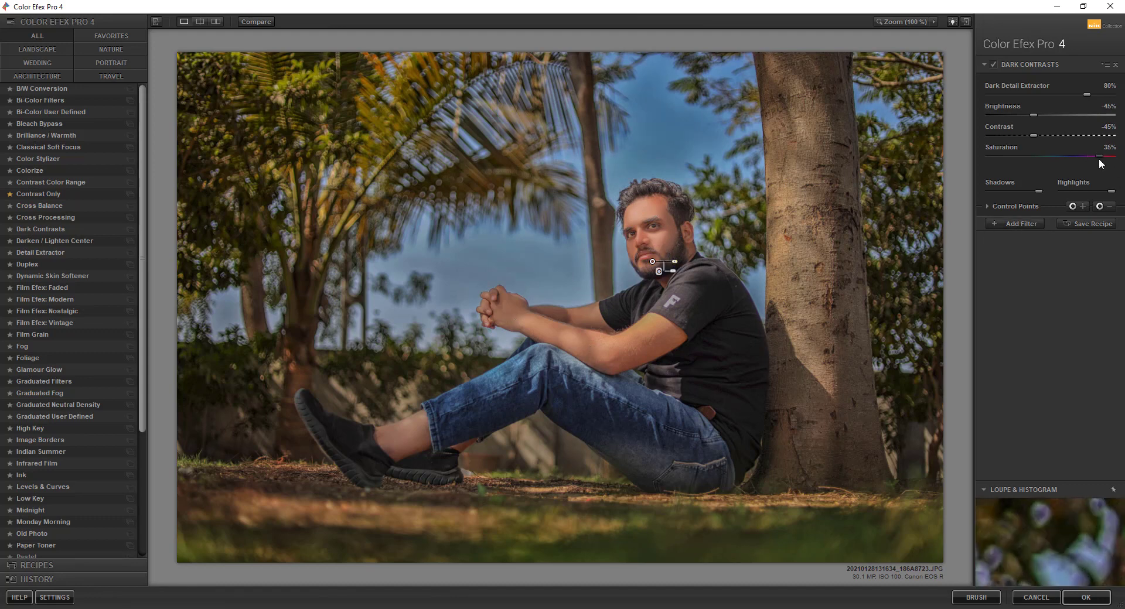
pyautogui.click(1066, 135)
pyautogui.moveTo(1052, 136); pyautogui.dragTo(1050, 136)
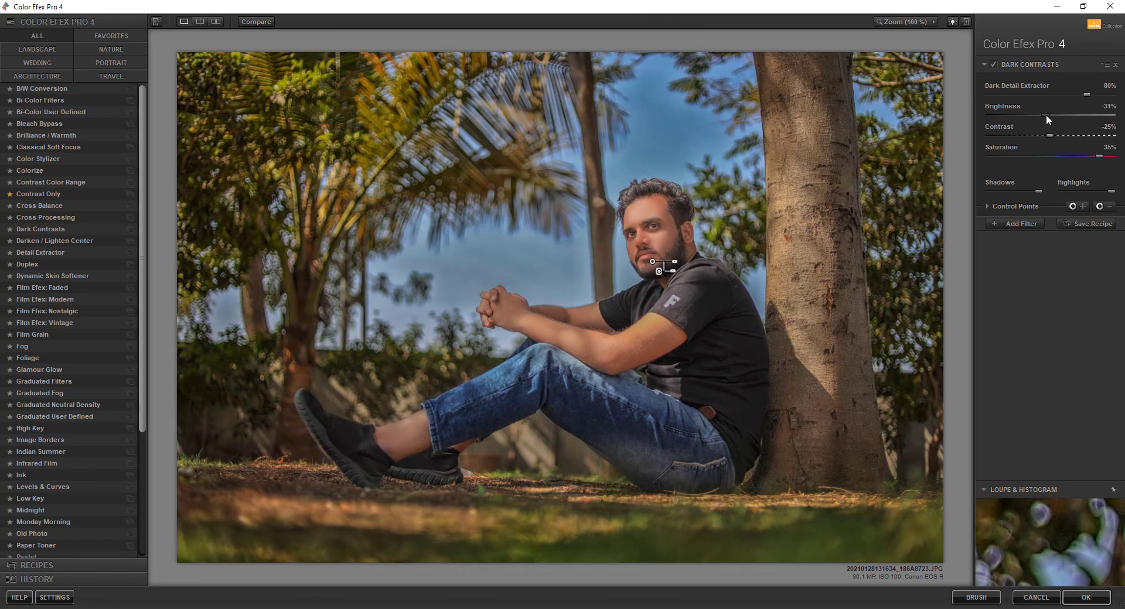
pyautogui.moveTo(1046, 115); pyautogui.dragTo(1039, 115)
pyautogui.click(1018, 223)
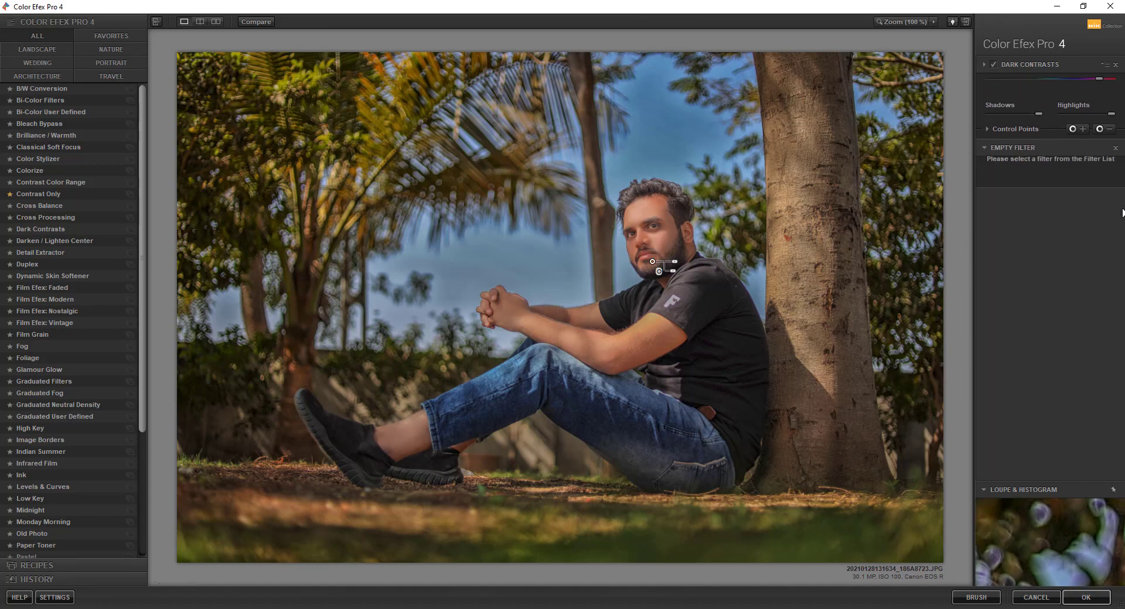
# Add Detail Extractor with 29% contrast and slightly lower saturation, then return to Photoshop.
pyautogui.click(43, 255)
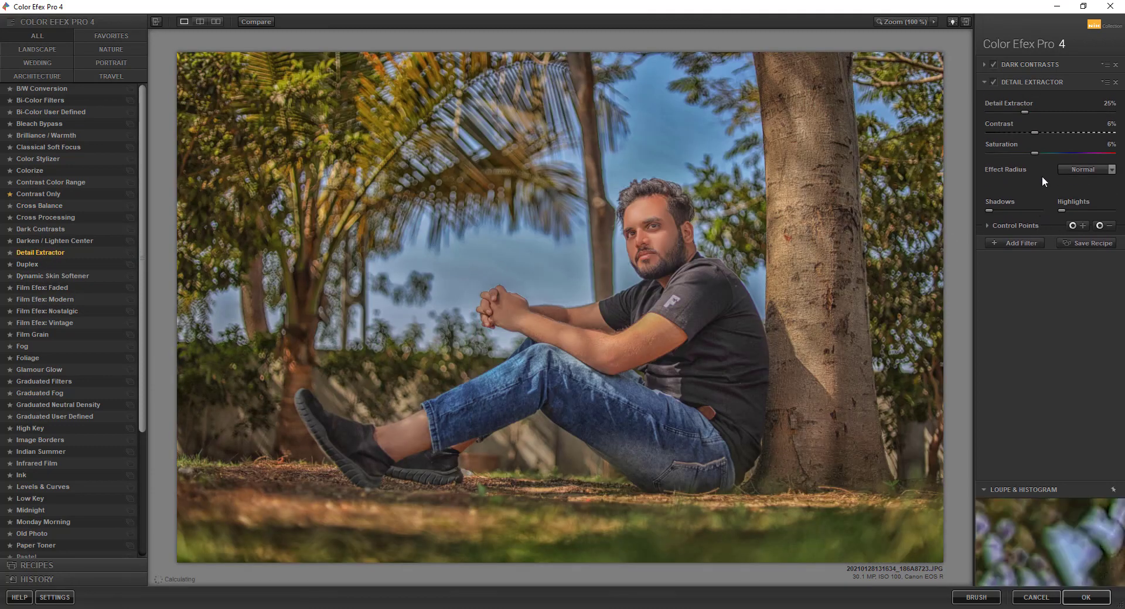
pyautogui.moveTo(1034, 133)
pyautogui.mouseDown()
pyautogui.moveTo(1053, 132)
pyautogui.moveTo(1007, 111)
pyautogui.mouseUp()
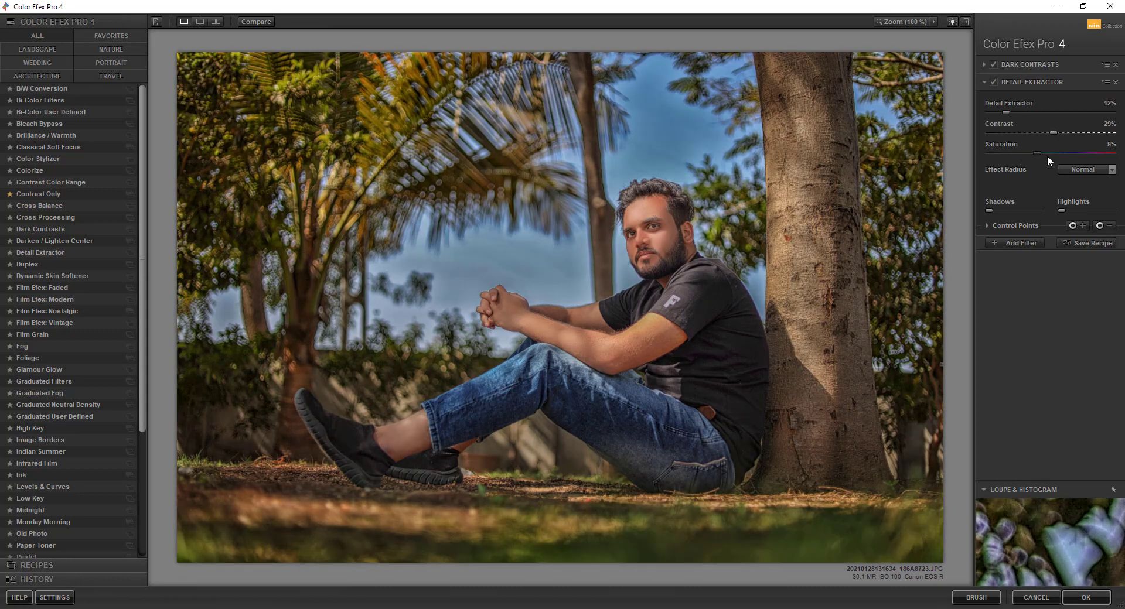
pyautogui.moveTo(1037, 154); pyautogui.dragTo(1035, 156)
pyautogui.moveTo(1039, 153); pyautogui.dragTo(1036, 153)
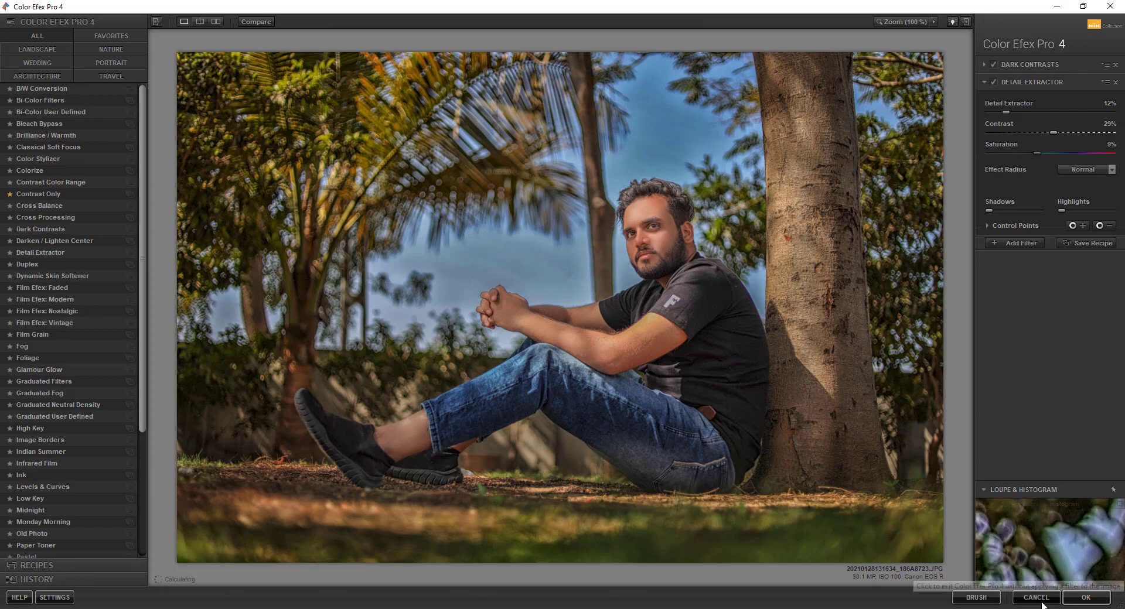
pyautogui.click(1085, 597)
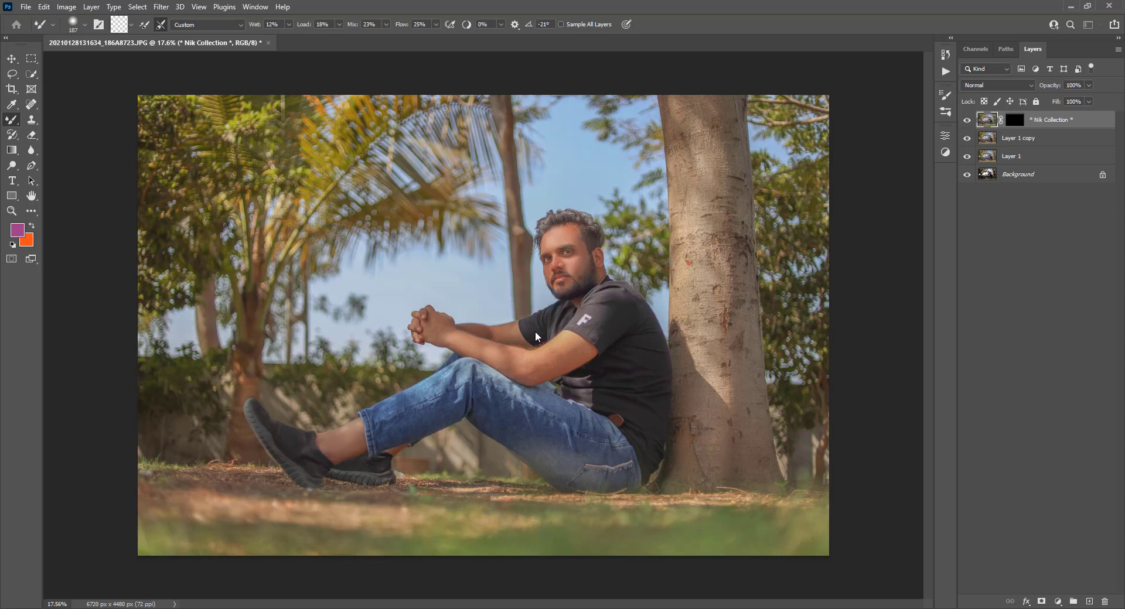
# Launch the Camera Raw Filter on the Nik Collection layer.
pyautogui.scroll(2, 563, 263)
pyautogui.scroll(2, 569, 263)
pyautogui.scroll(-2, 576, 265)
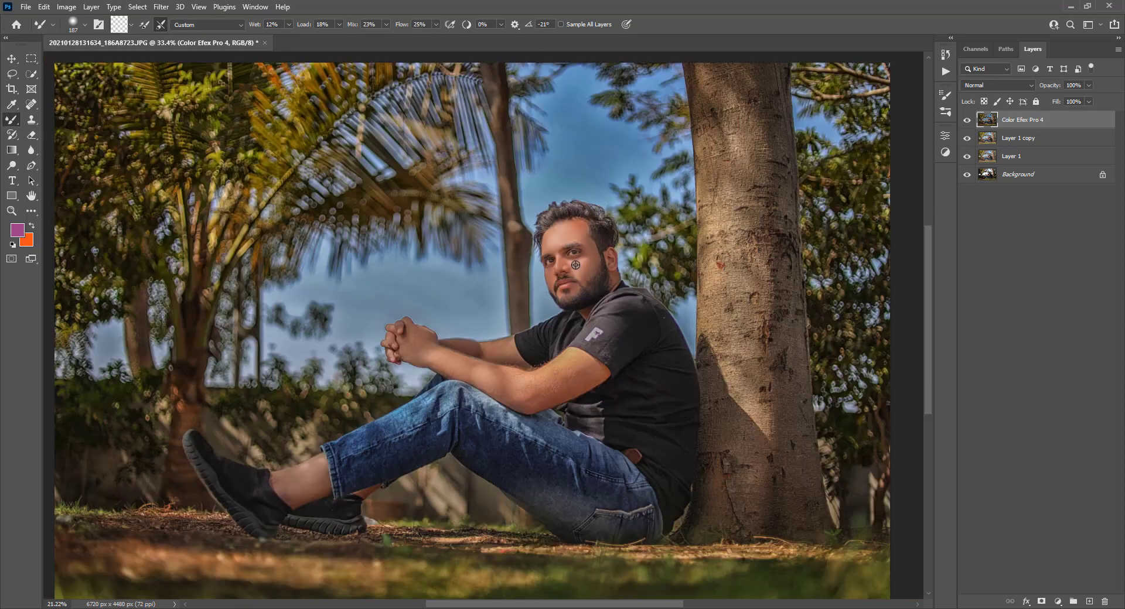
pyautogui.scroll(-2, 575, 265)
pyautogui.scroll(1, 586, 269)
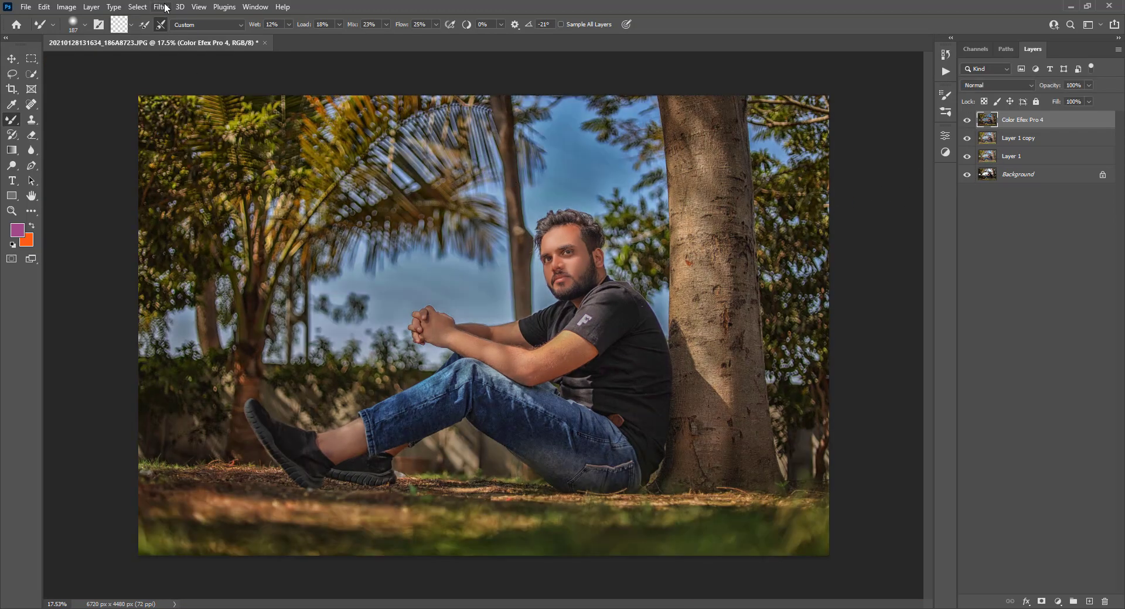
pyautogui.click(160, 7)
pyautogui.click(191, 92)
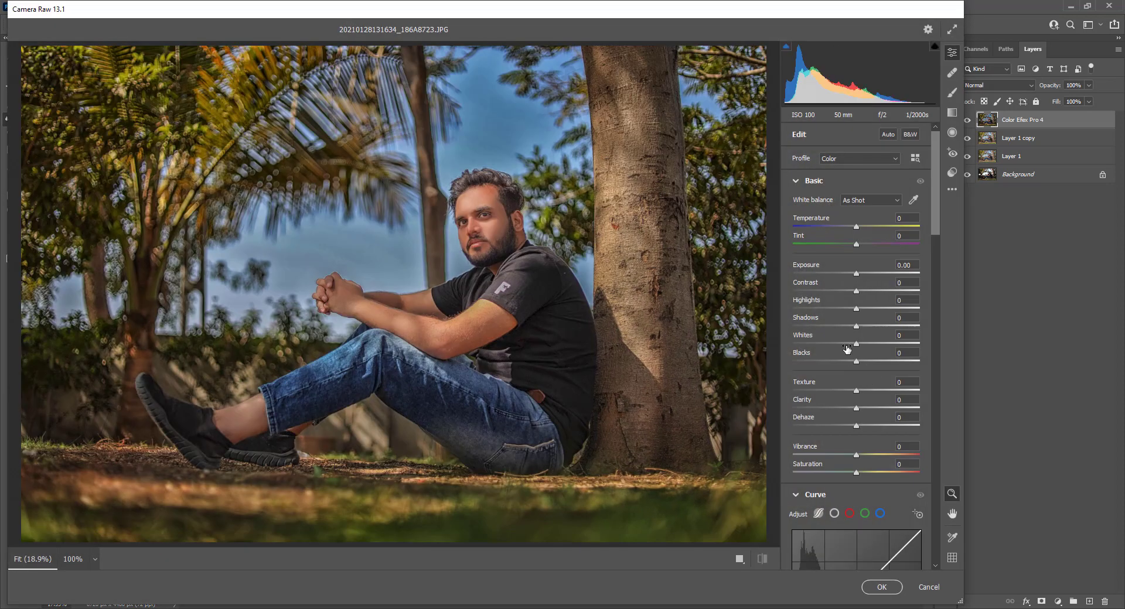
# Set Shadows +36, Blacks +52, Clarity +14 and Contrast +6.
pyautogui.moveTo(856, 327)
pyautogui.mouseDown()
pyautogui.moveTo(903, 331)
pyautogui.moveTo(885, 331)
pyautogui.moveTo(883, 360)
pyautogui.mouseUp()
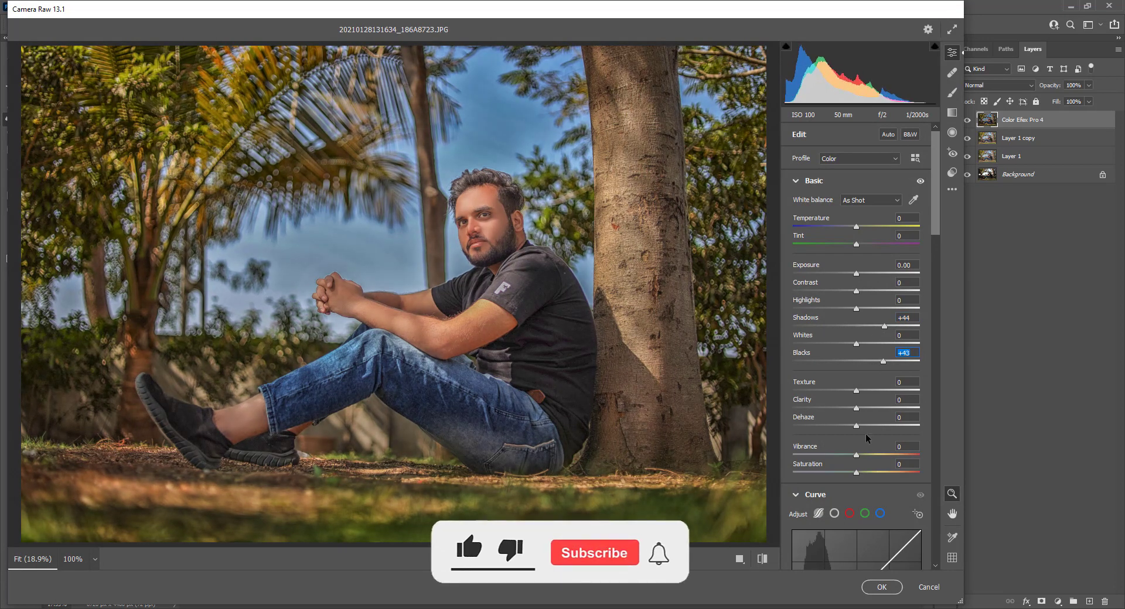
pyautogui.moveTo(856, 408); pyautogui.dragTo(893, 409)
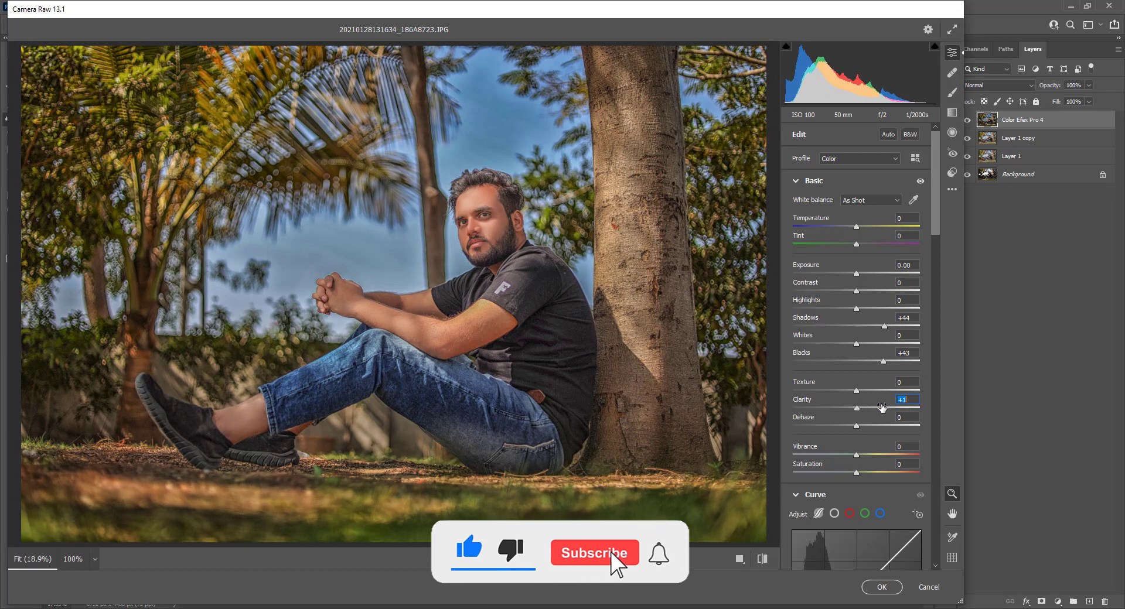
pyautogui.moveTo(895, 330); pyautogui.dragTo(881, 329)
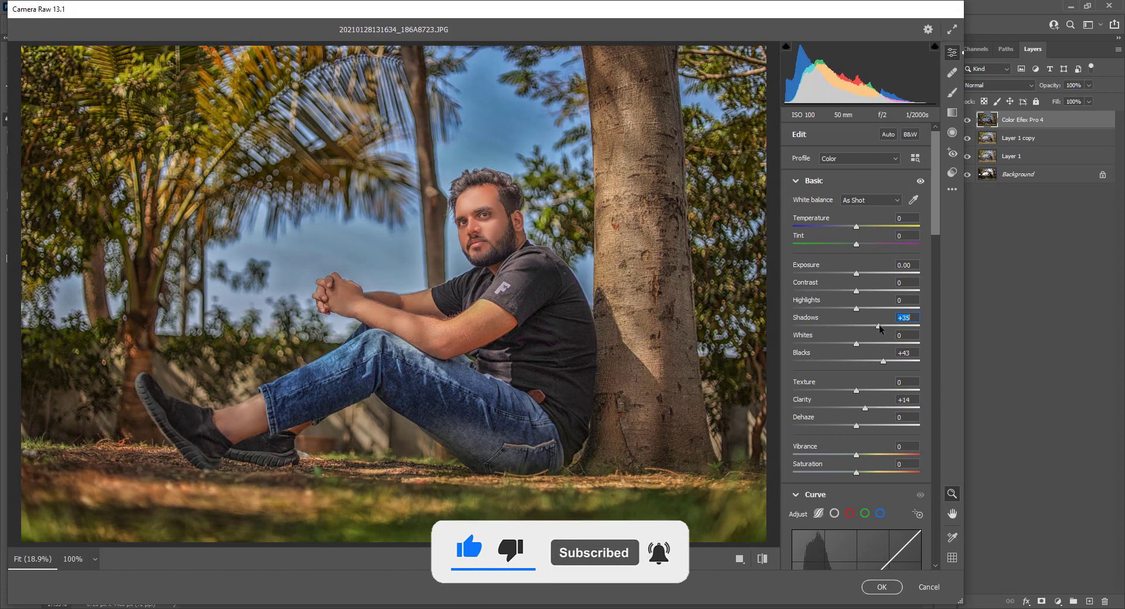
pyautogui.click(881, 360)
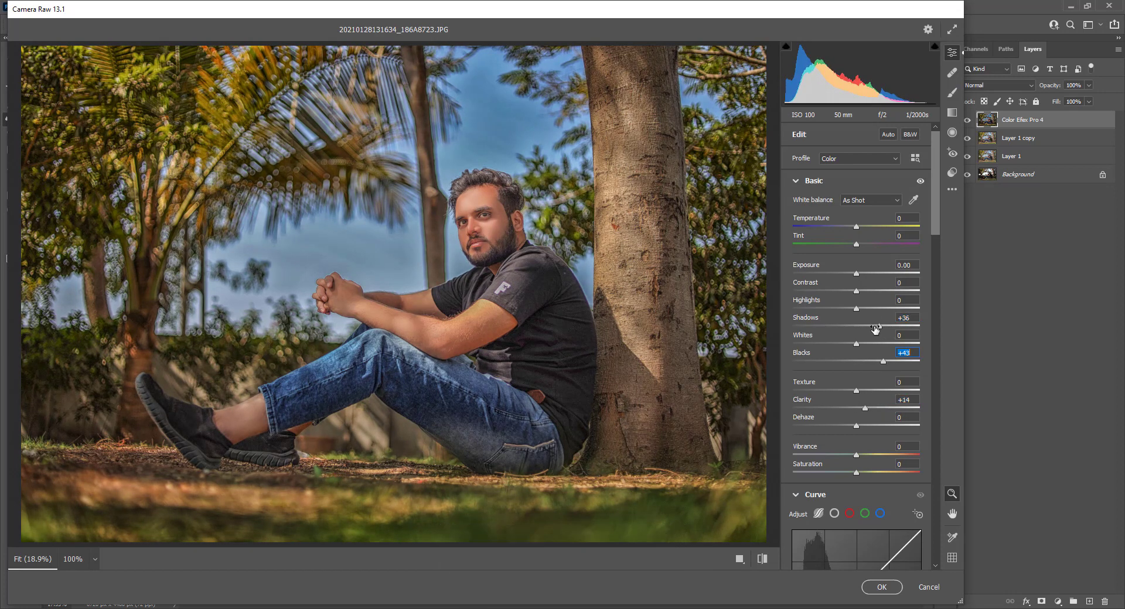
pyautogui.moveTo(857, 291); pyautogui.dragTo(860, 291)
pyautogui.moveTo(883, 362)
pyautogui.mouseDown()
pyautogui.moveTo(896, 361)
pyautogui.moveTo(887, 361)
pyautogui.mouseUp()
# In the Color Mixer, slightly desaturate the Oranges and brighten Reds and Oranges luminance.
pyautogui.scroll(-2, 829, 420)
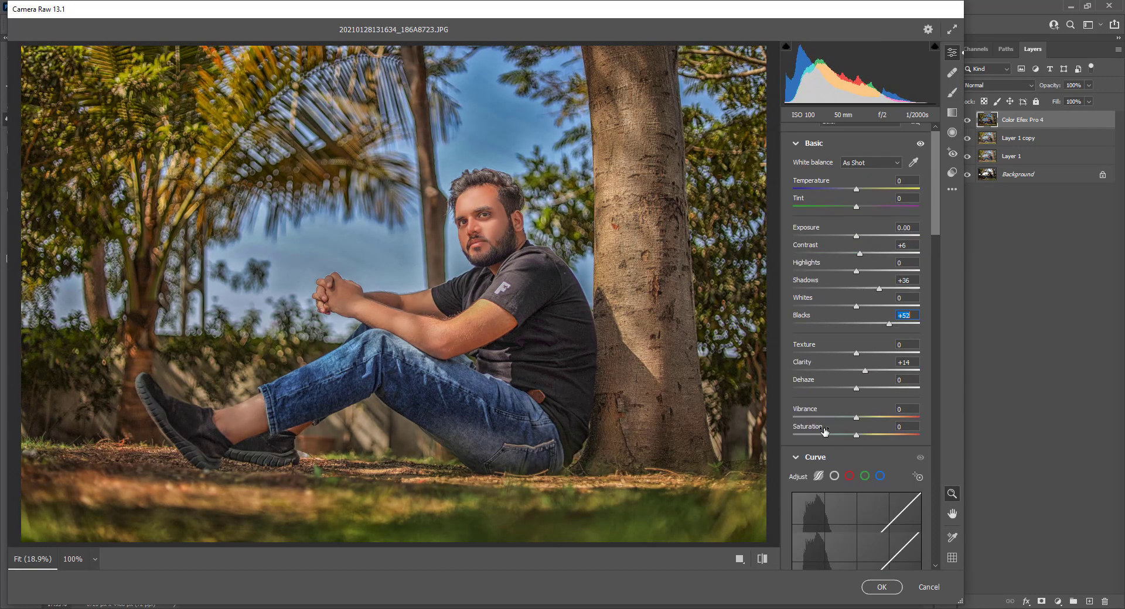
pyautogui.scroll(-5, 830, 419)
pyautogui.scroll(-7, 844, 434)
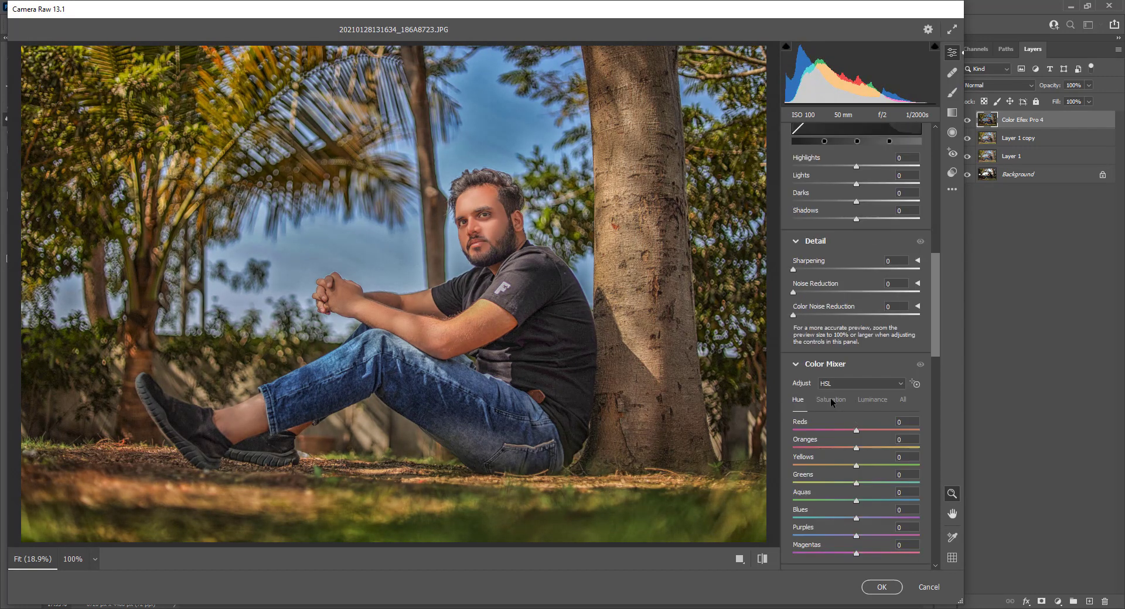
pyautogui.moveTo(855, 448); pyautogui.dragTo(851, 448)
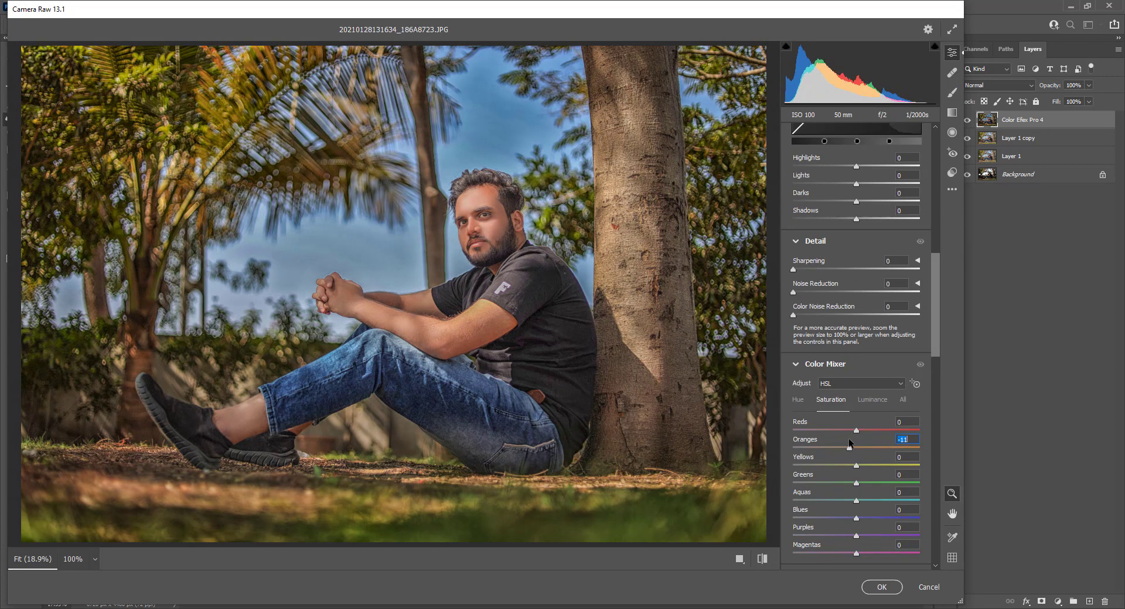
pyautogui.click(879, 402)
pyautogui.click(874, 448)
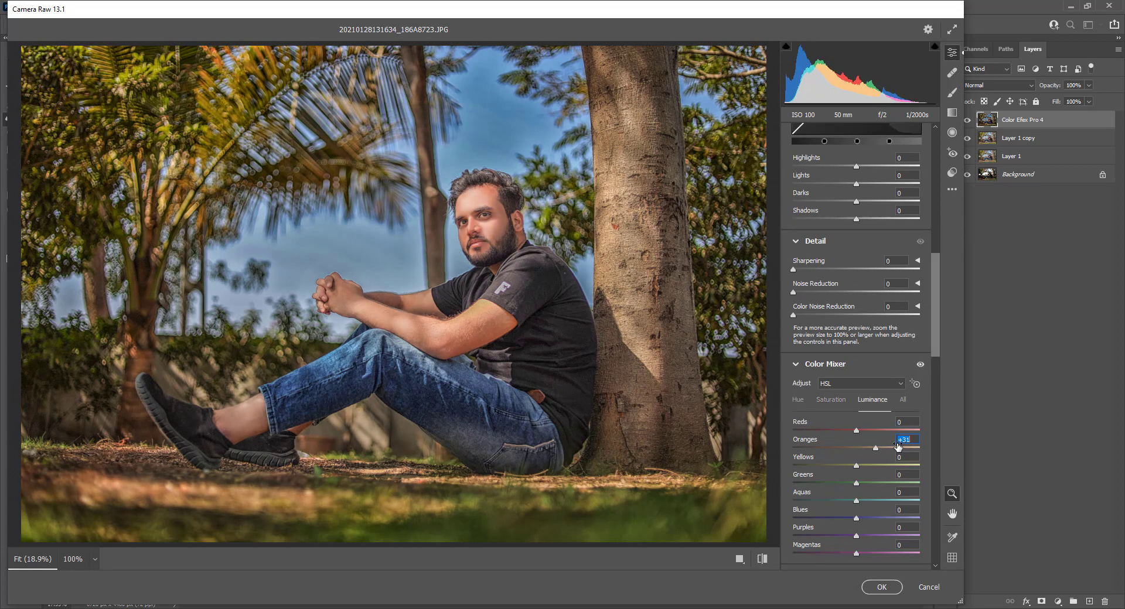
pyautogui.moveTo(896, 445)
pyautogui.mouseDown()
pyautogui.moveTo(886, 445)
pyautogui.moveTo(896, 433)
pyautogui.moveTo(870, 436)
pyautogui.mouseUp()
pyautogui.moveTo(859, 464)
pyautogui.mouseDown()
pyautogui.moveTo(920, 461)
pyautogui.moveTo(876, 459)
pyautogui.moveTo(900, 482)
pyautogui.moveTo(827, 483)
pyautogui.mouseUp()
# Shift the Aquas hue to -43, Blues to -16 and Greens, leaving Yellows hue at 0.
pyautogui.click(797, 399)
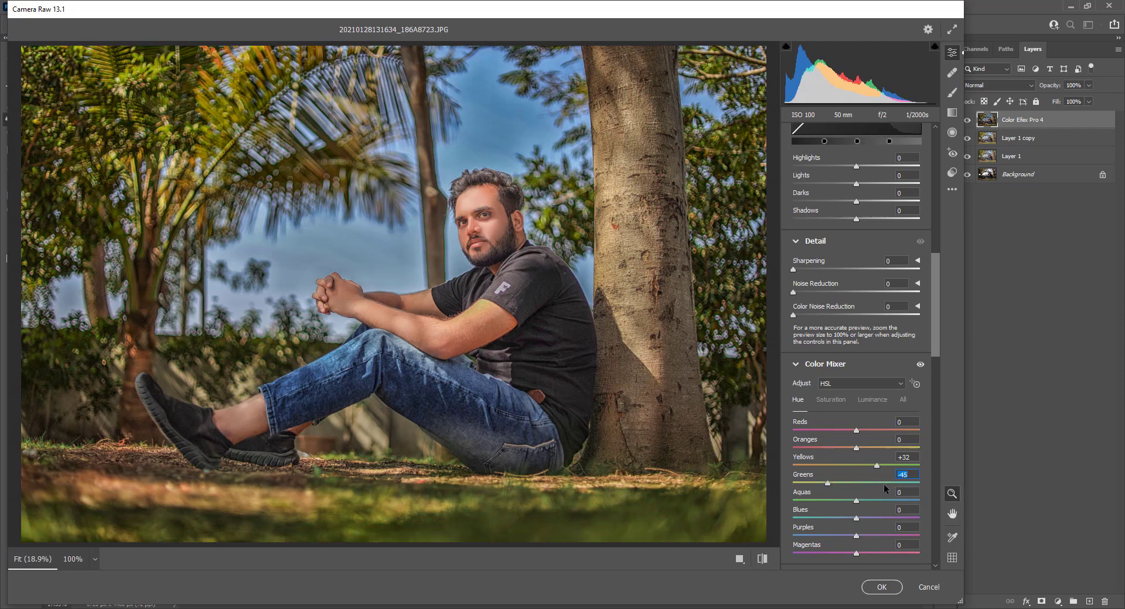
pyautogui.doubleClick(869, 469)
pyautogui.moveTo(859, 470); pyautogui.dragTo(837, 467)
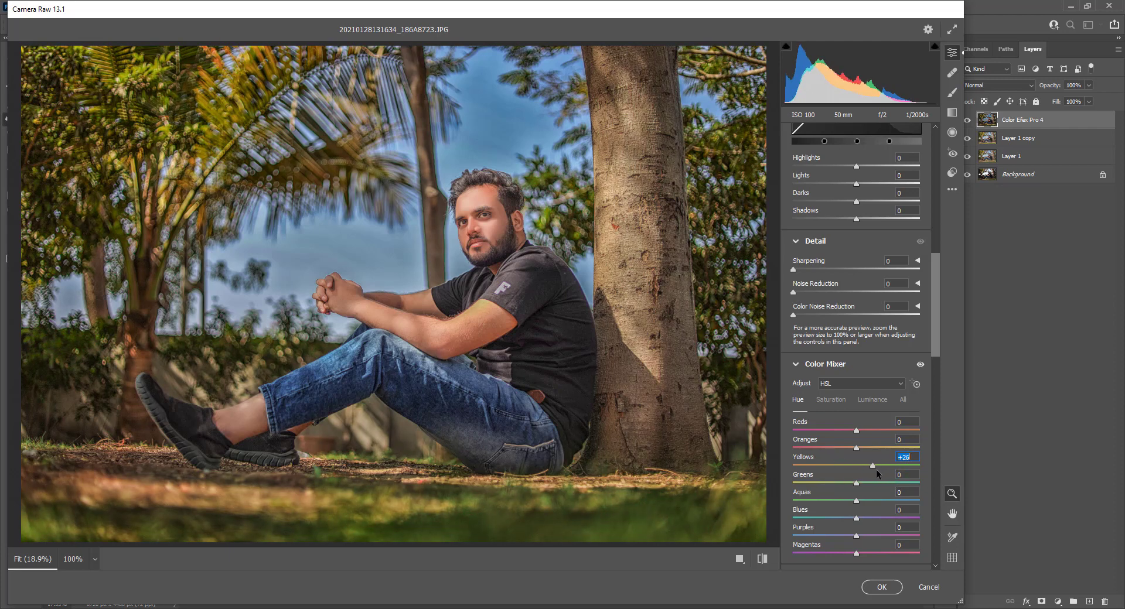
pyautogui.doubleClick(840, 467)
pyautogui.moveTo(856, 502); pyautogui.dragTo(807, 501)
pyautogui.click(845, 518)
pyautogui.scroll(-1, 872, 497)
pyautogui.click(830, 463)
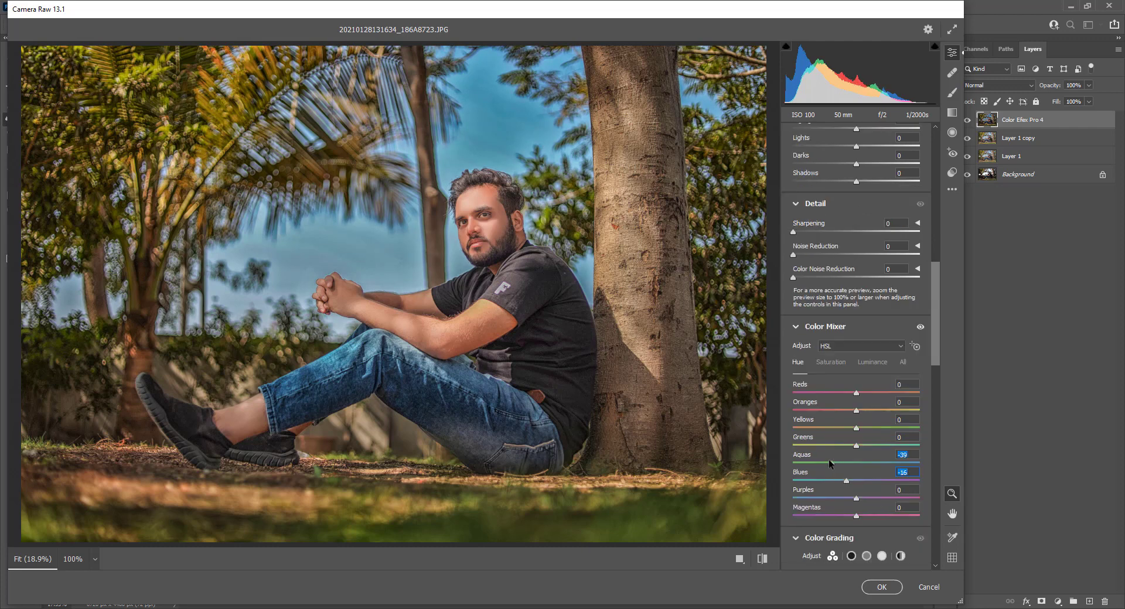
pyautogui.moveTo(856, 446)
pyautogui.mouseDown()
pyautogui.moveTo(898, 446)
pyautogui.moveTo(862, 442)
pyautogui.moveTo(881, 430)
pyautogui.moveTo(861, 430)
pyautogui.mouseUp()
# Settle luminance at Reds +28 and Oranges +20, with Oranges saturation at -18.
pyautogui.scroll(-2, 863, 432)
pyautogui.click(831, 287)
pyautogui.moveTo(856, 336)
pyautogui.mouseDown()
pyautogui.moveTo(839, 332)
pyautogui.moveTo(884, 338)
pyautogui.mouseUp()
pyautogui.click(872, 287)
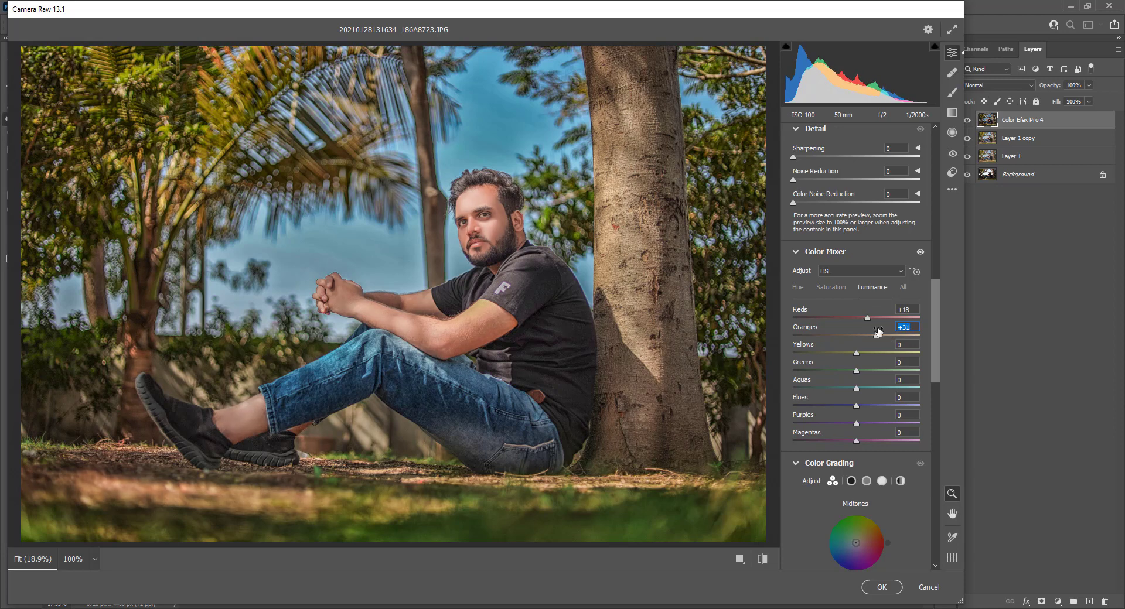
pyautogui.moveTo(867, 317)
pyautogui.mouseDown()
pyautogui.moveTo(842, 319)
pyautogui.moveTo(874, 319)
pyautogui.moveTo(868, 336)
pyautogui.mouseUp()
pyautogui.click(834, 291)
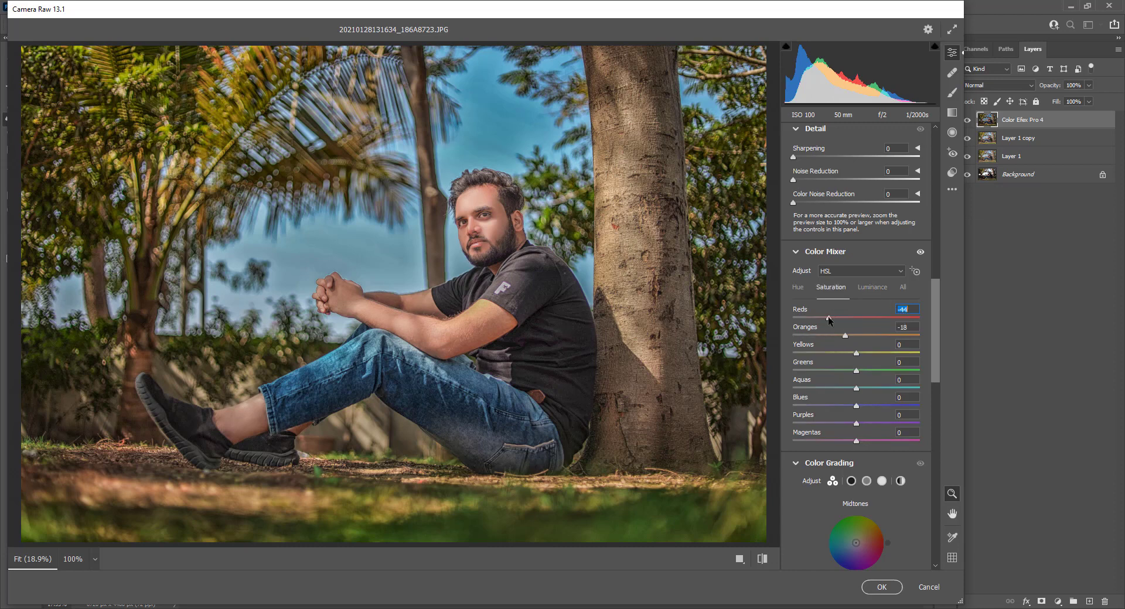
pyautogui.moveTo(828, 317); pyautogui.dragTo(875, 321)
# Raise HSL saturation to Greens +46 and Yellows +65.
pyautogui.scroll(-2, 878, 435)
pyautogui.scroll(-3, 881, 383)
pyautogui.scroll(-3, 881, 384)
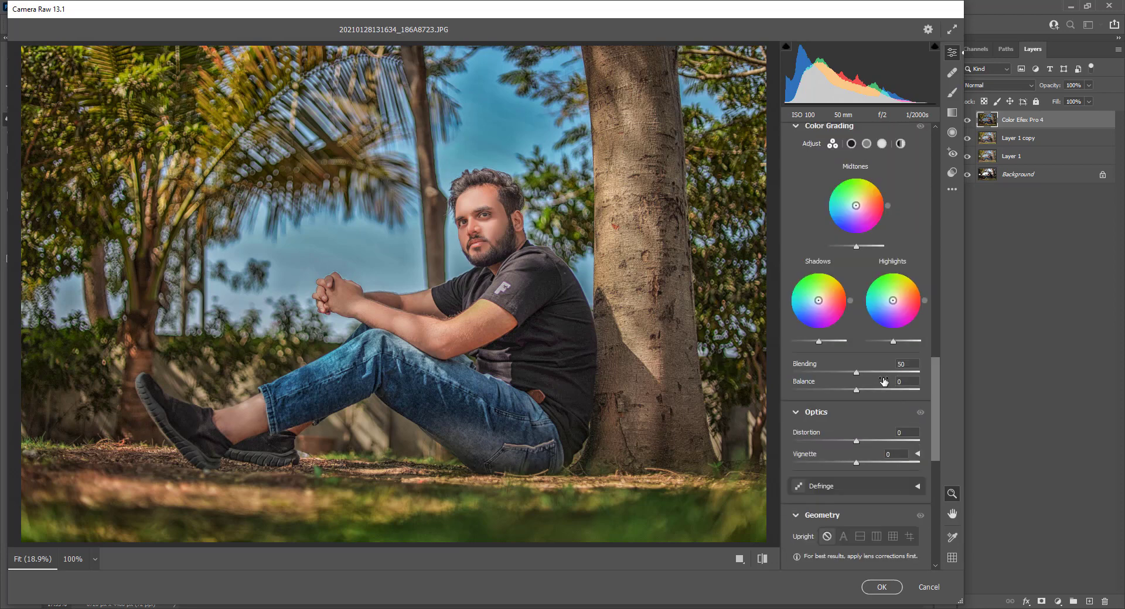
pyautogui.scroll(-3, 883, 375)
pyautogui.scroll(-1, 884, 375)
pyautogui.scroll(-1, 883, 375)
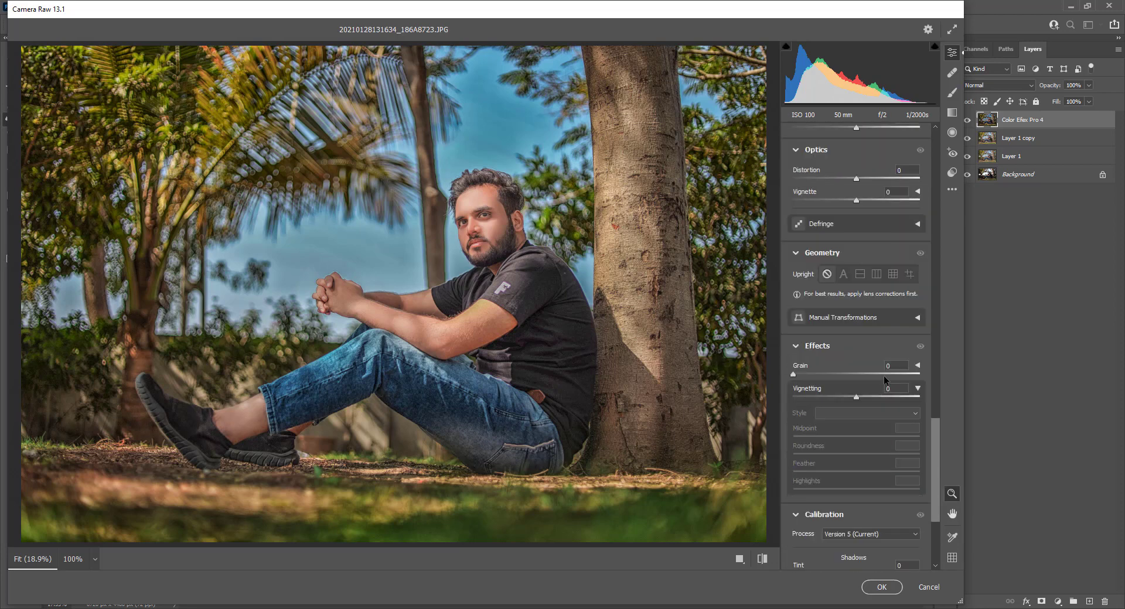
pyautogui.scroll(5, 878, 370)
pyautogui.scroll(3, 876, 368)
pyautogui.scroll(2, 902, 351)
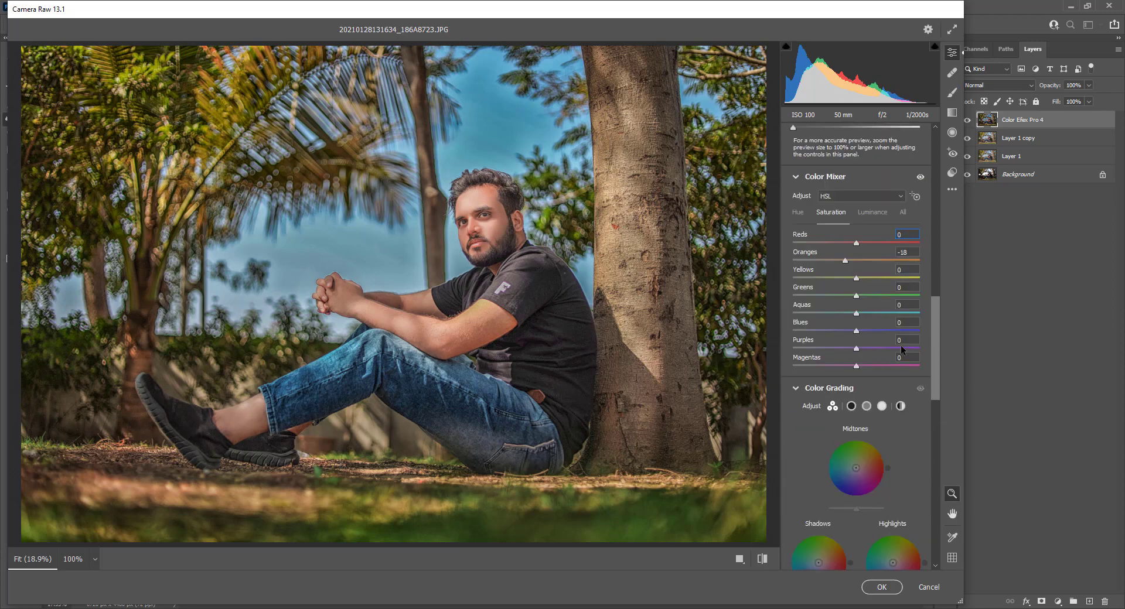
pyautogui.click(904, 296)
pyautogui.moveTo(904, 296); pyautogui.dragTo(885, 295)
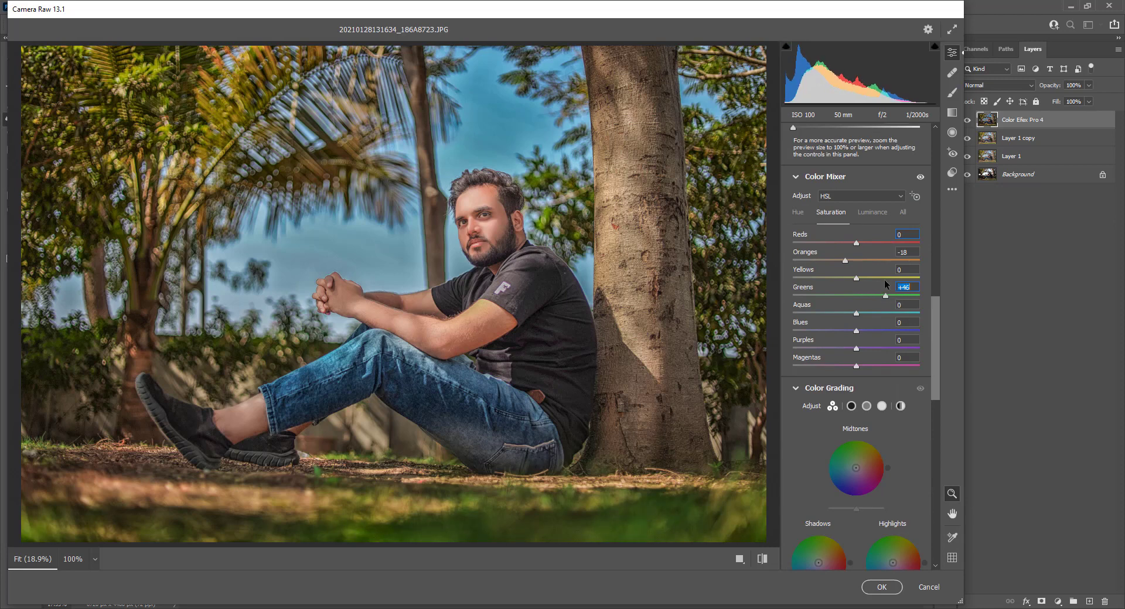
pyautogui.click(878, 278)
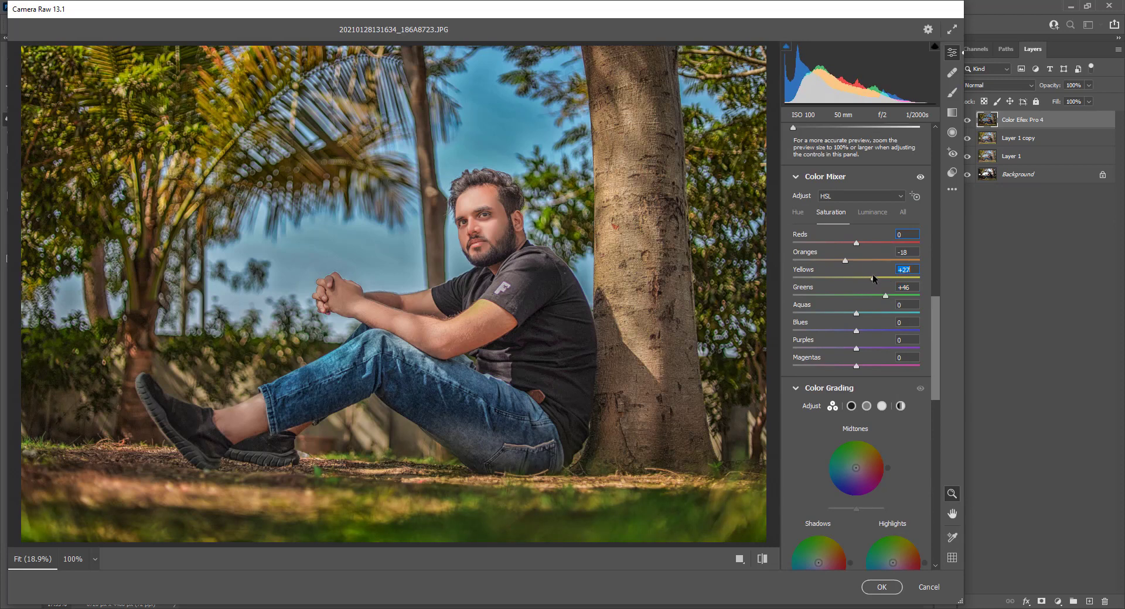
pyautogui.moveTo(871, 273); pyautogui.dragTo(897, 274)
# Fine-tune the Yellows hue and raise Blues saturation to +25 for a richer sky.
pyautogui.click(795, 216)
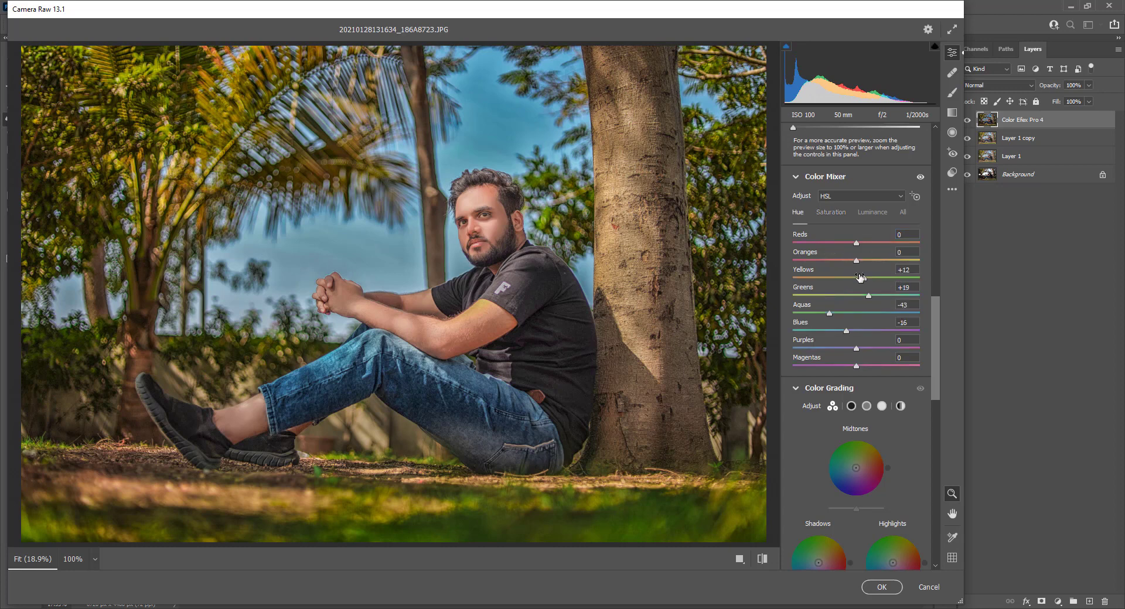
pyautogui.click(887, 276)
pyautogui.moveTo(885, 279); pyautogui.dragTo(882, 278)
pyautogui.click(887, 332)
pyautogui.hotkey('ctrl', 'z')
pyautogui.click(831, 212)
pyautogui.moveTo(884, 331); pyautogui.dragTo(873, 322)
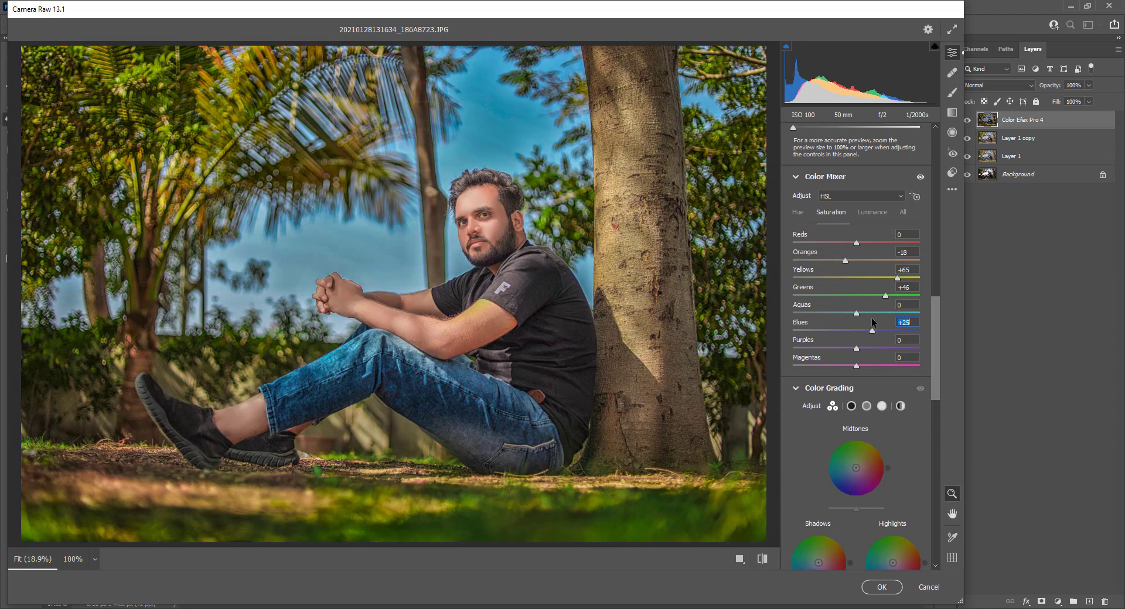
# Set Effects Vignetting to -27 and Calibration Blue Primary Saturation to +16.
pyautogui.scroll(-3, 857, 405)
pyautogui.scroll(-2, 853, 394)
pyautogui.scroll(-3, 851, 391)
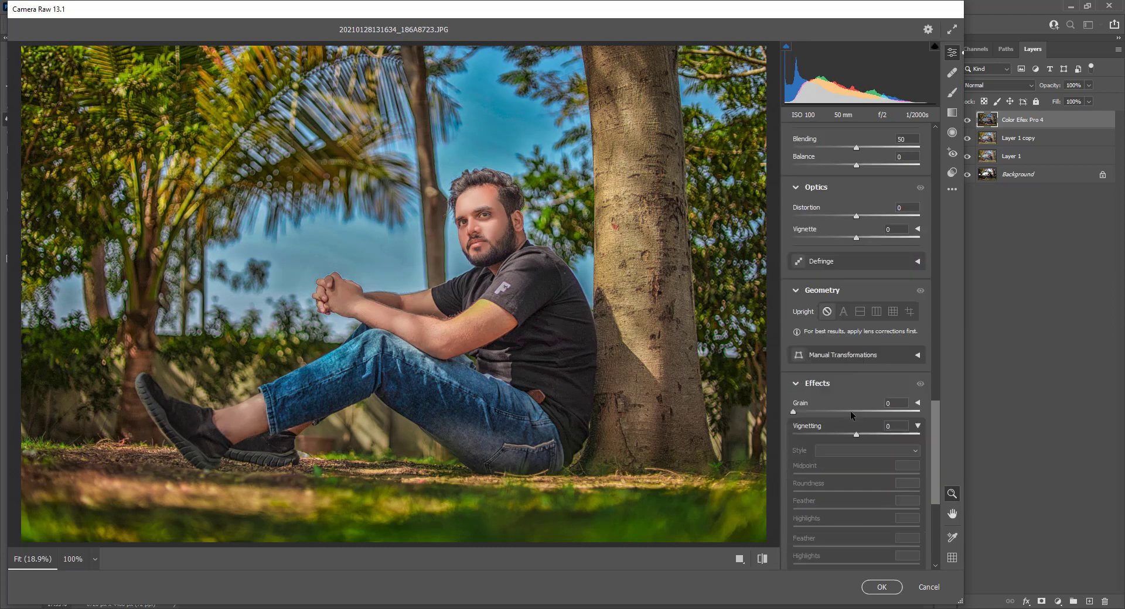
pyautogui.scroll(-2, 850, 410)
pyautogui.moveTo(856, 397); pyautogui.dragTo(838, 395)
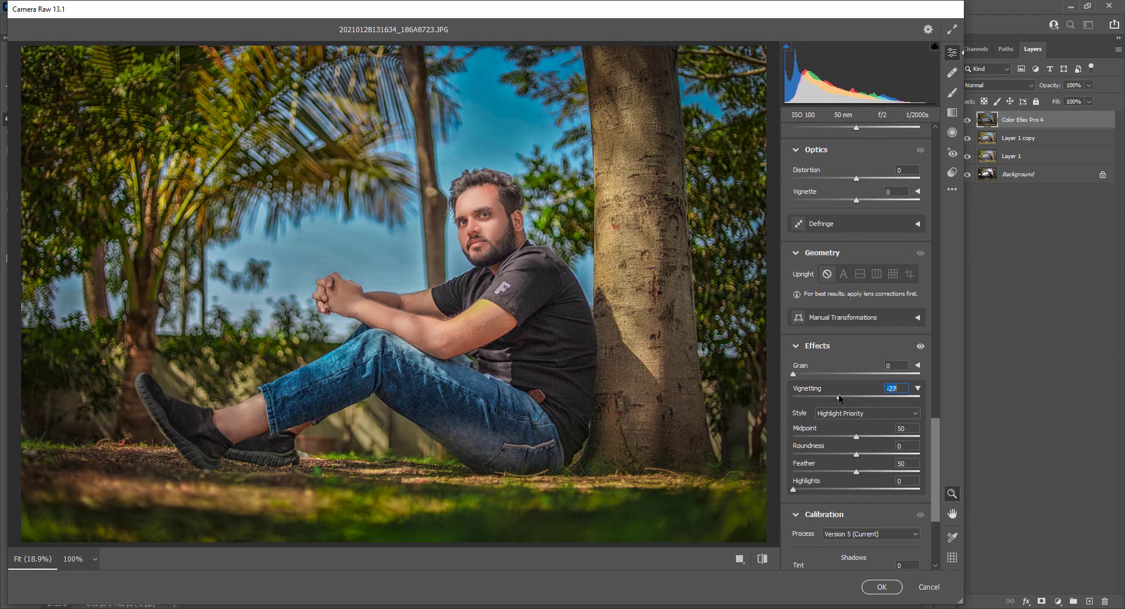
pyautogui.scroll(-5, 839, 395)
pyautogui.moveTo(868, 560); pyautogui.dragTo(872, 558)
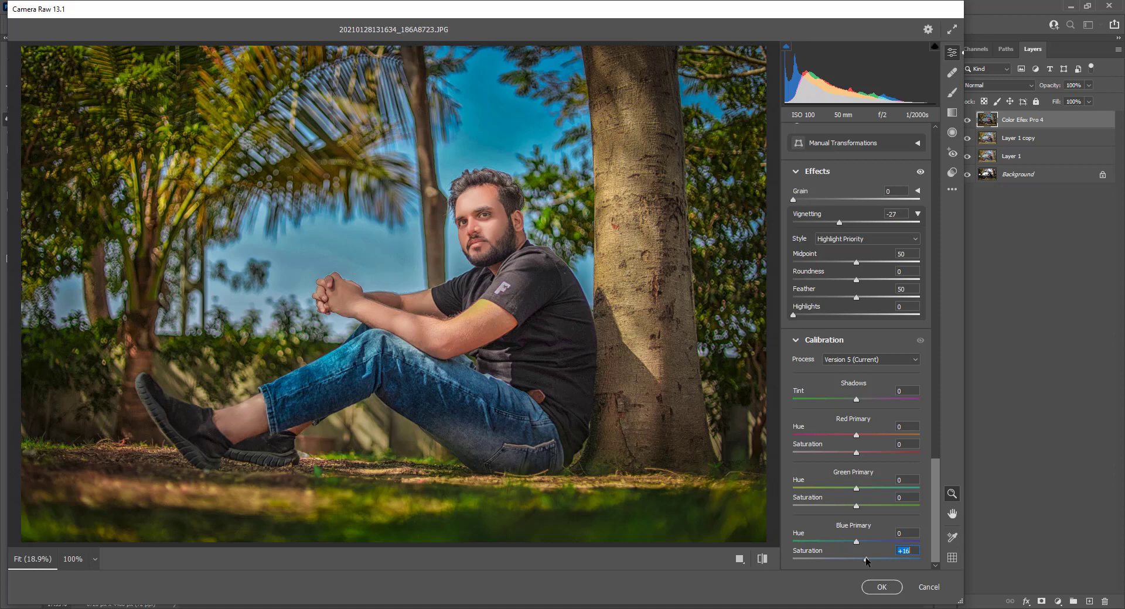
pyautogui.scroll(5, 873, 469)
pyautogui.scroll(5, 885, 373)
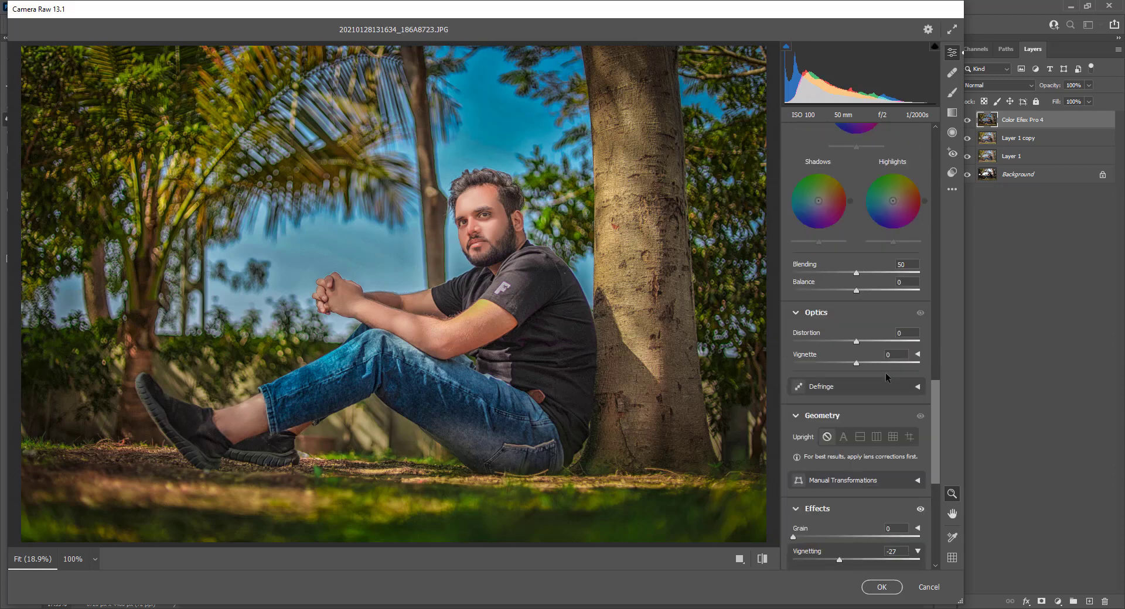
pyautogui.scroll(5, 887, 370)
pyautogui.scroll(5, 882, 333)
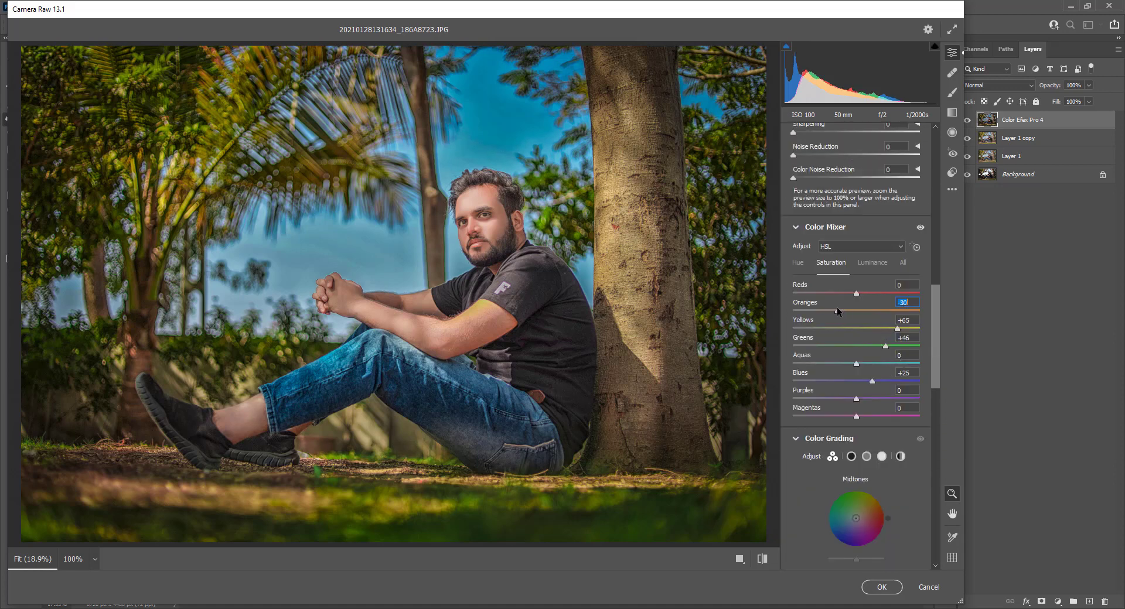
pyautogui.scroll(5, 867, 323)
pyautogui.scroll(5, 820, 292)
# In Basic, set Highlights to -36 and Shadows to +64.
pyautogui.scroll(5, 820, 292)
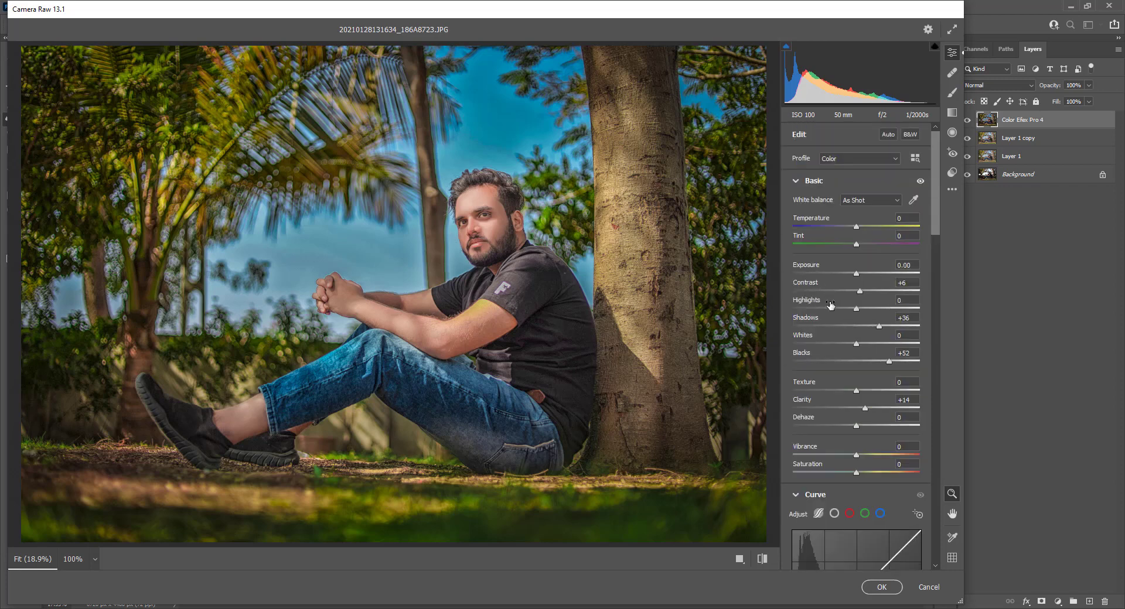
pyautogui.moveTo(856, 308); pyautogui.dragTo(827, 309)
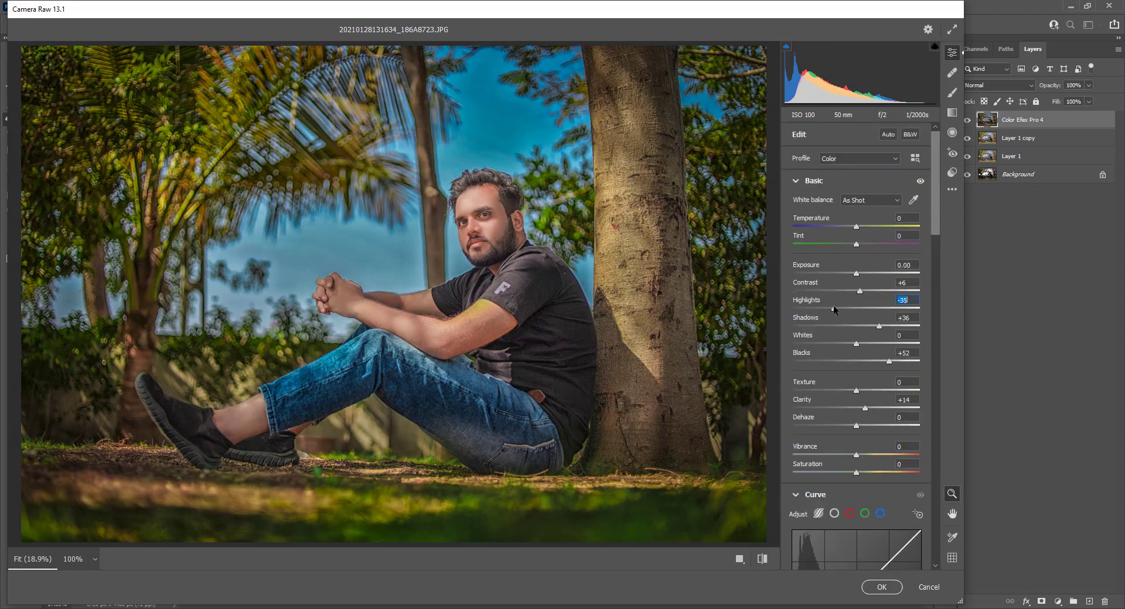
pyautogui.moveTo(878, 326); pyautogui.dragTo(895, 325)
pyautogui.moveTo(832, 304); pyautogui.dragTo(828, 305)
# Set the parametric Tone Curve to Highlights -6 and Lights +7.
pyautogui.scroll(-2, 860, 405)
pyautogui.scroll(-3, 860, 405)
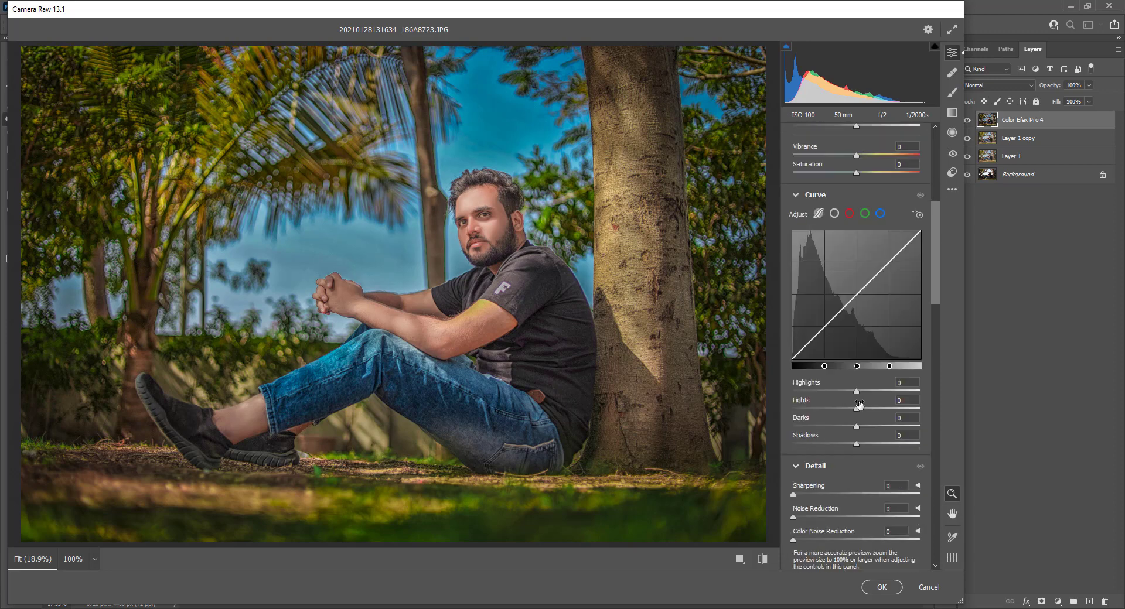
pyautogui.moveTo(856, 409)
pyautogui.mouseDown()
pyautogui.moveTo(846, 392)
pyautogui.moveTo(848, 403)
pyautogui.mouseUp()
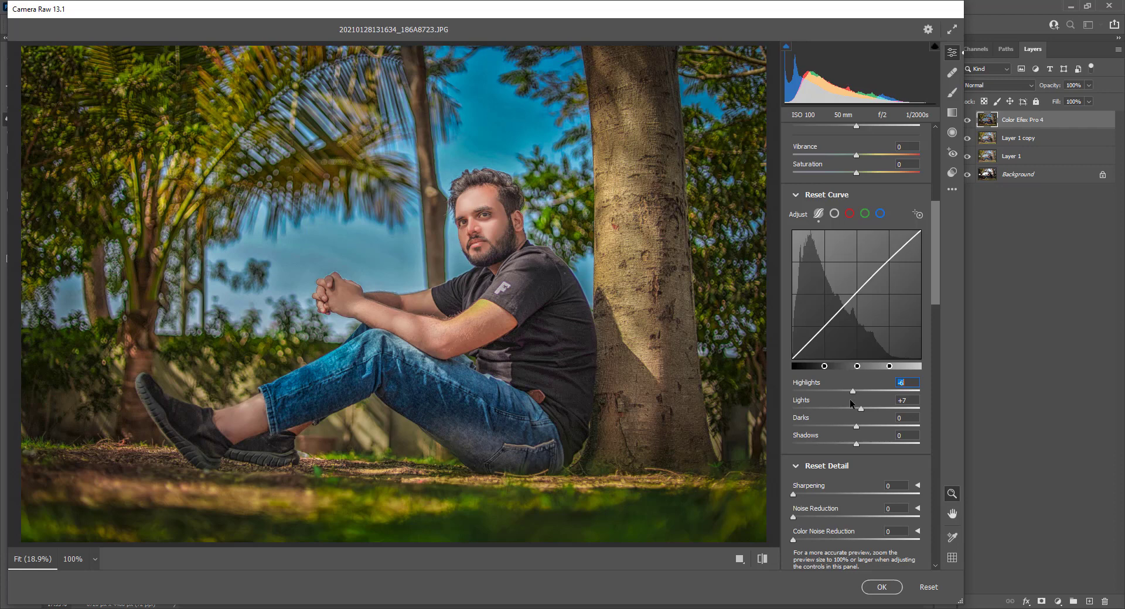
pyautogui.press('alt')
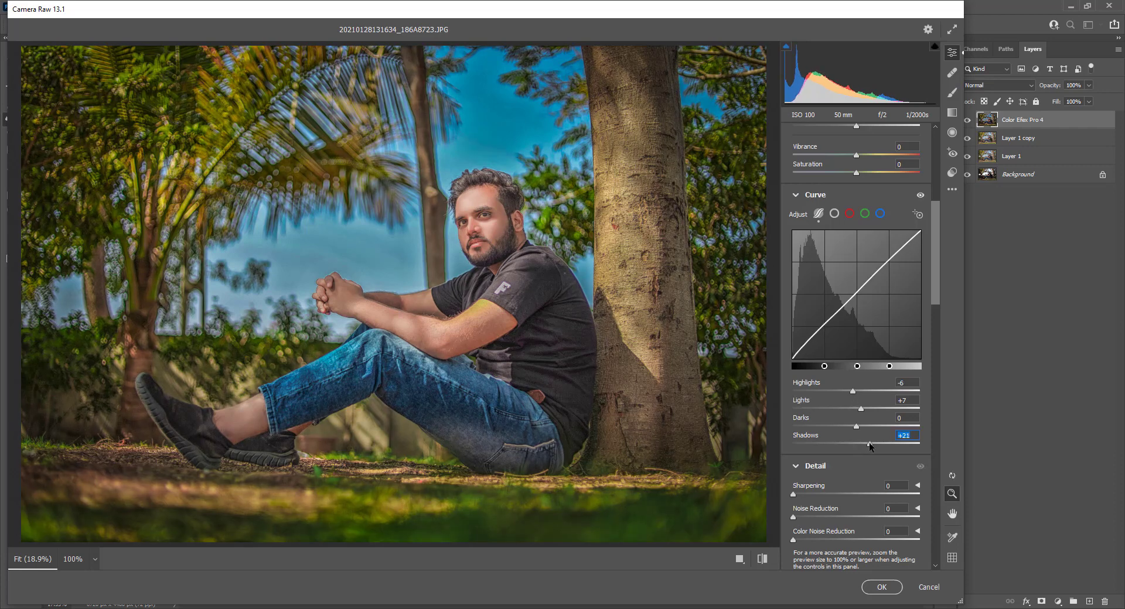
pyautogui.scroll(3, 873, 324)
pyautogui.scroll(2, 872, 323)
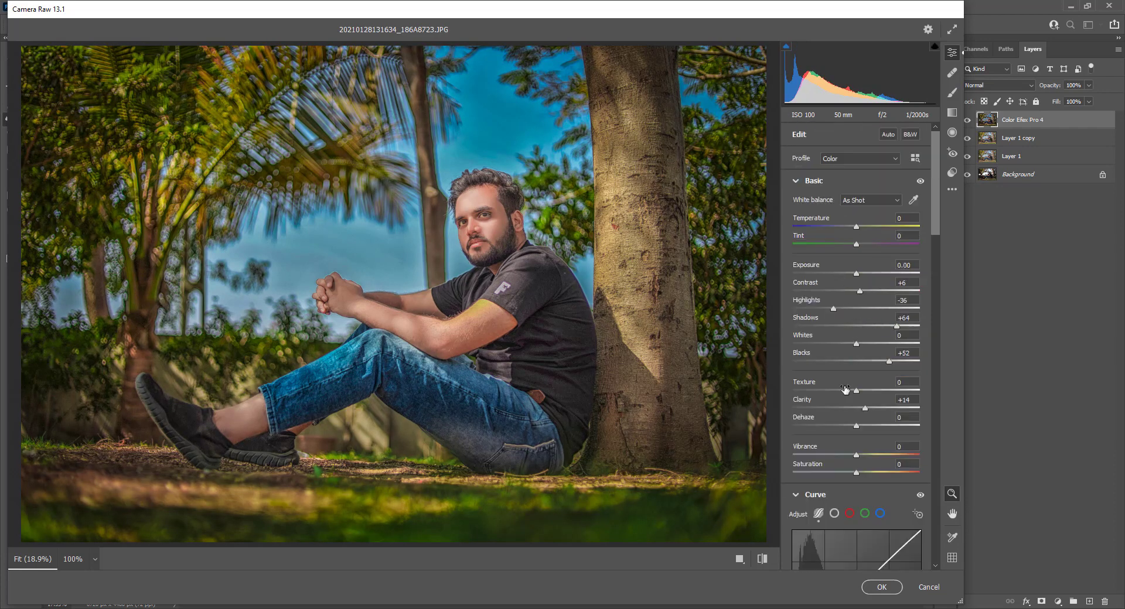
pyautogui.scroll(-5, 846, 391)
pyautogui.scroll(-3, 856, 407)
# In Detail, set Sharpening 17, Noise Reduction 27 and Color Noise Reduction 64.
pyautogui.click(807, 304)
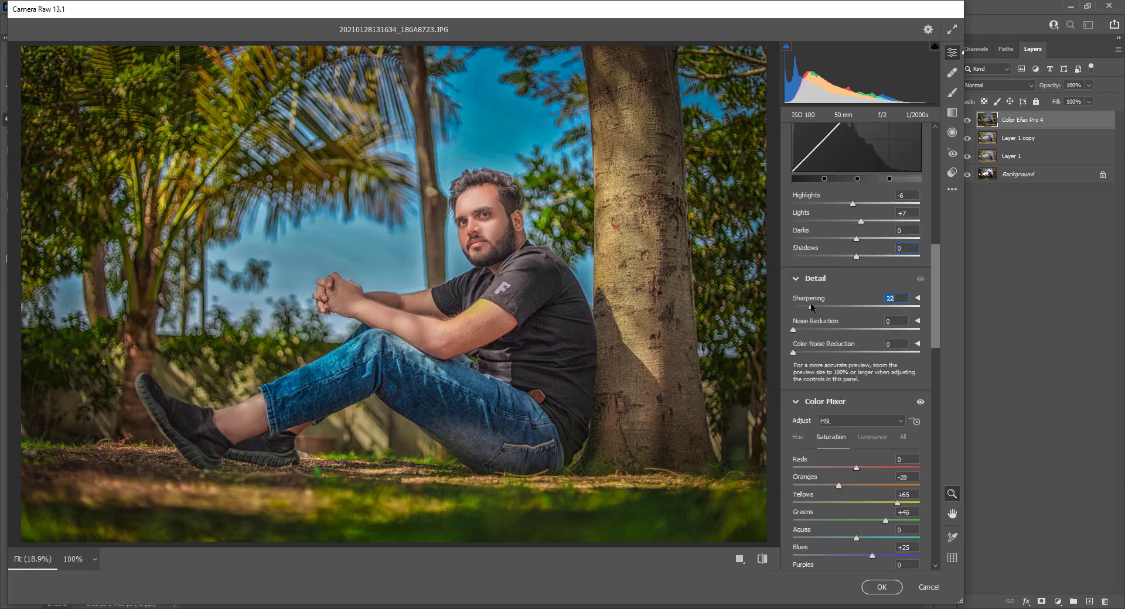
pyautogui.click(818, 328)
pyautogui.moveTo(818, 330); pyautogui.dragTo(815, 330)
pyautogui.click(872, 353)
pyautogui.moveTo(879, 352)
pyautogui.mouseDown()
pyautogui.moveTo(922, 353)
pyautogui.moveTo(902, 352)
pyautogui.mouseUp()
pyautogui.click(846, 329)
# Add clarity and raise Color Mixer luminance to Reds +28 and Oranges +16.
pyautogui.scroll(2, 850, 316)
pyautogui.scroll(1, 852, 299)
pyautogui.scroll(3, 857, 284)
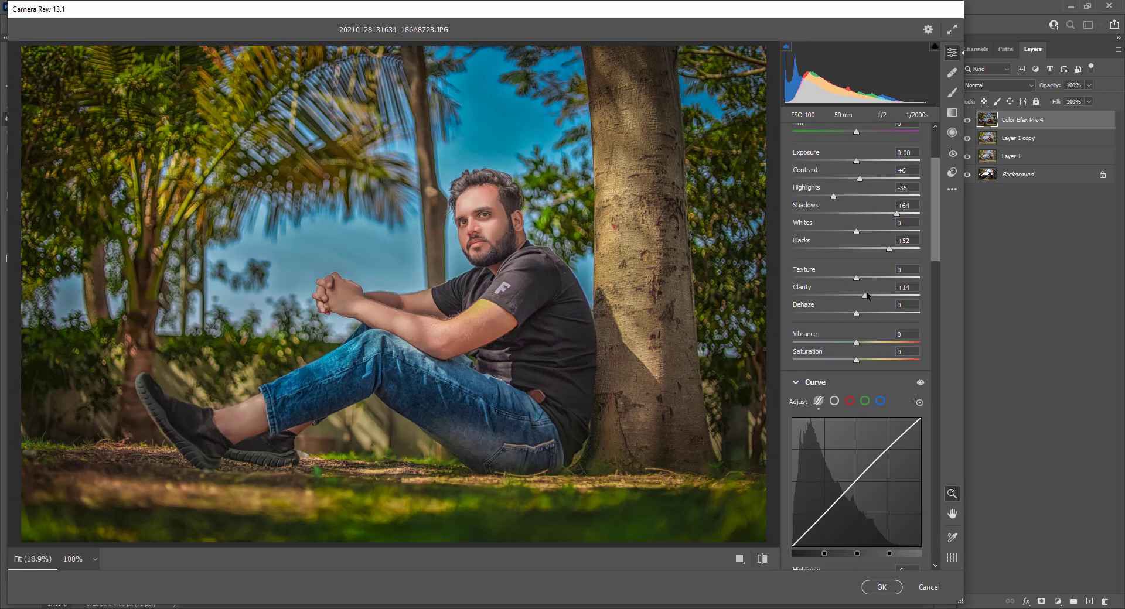
pyautogui.moveTo(866, 292)
pyautogui.mouseDown()
pyautogui.moveTo(894, 296)
pyautogui.moveTo(832, 292)
pyautogui.moveTo(834, 314)
pyautogui.moveTo(844, 314)
pyautogui.moveTo(826, 292)
pyautogui.mouseUp()
pyautogui.scroll(-3, 871, 291)
pyautogui.scroll(-3, 856, 326)
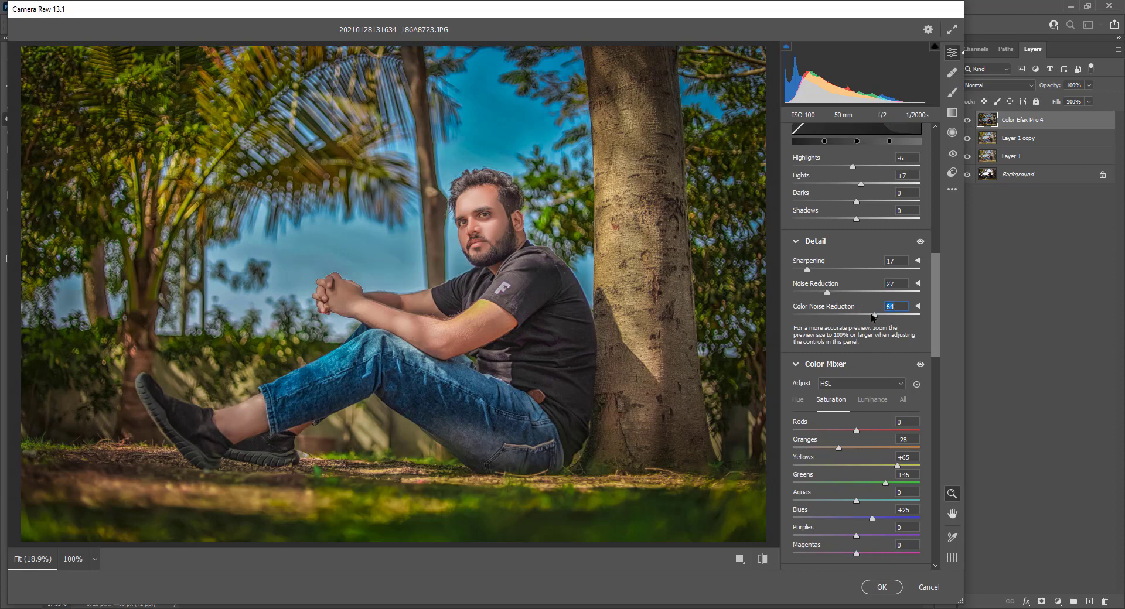
pyautogui.scroll(-2, 885, 349)
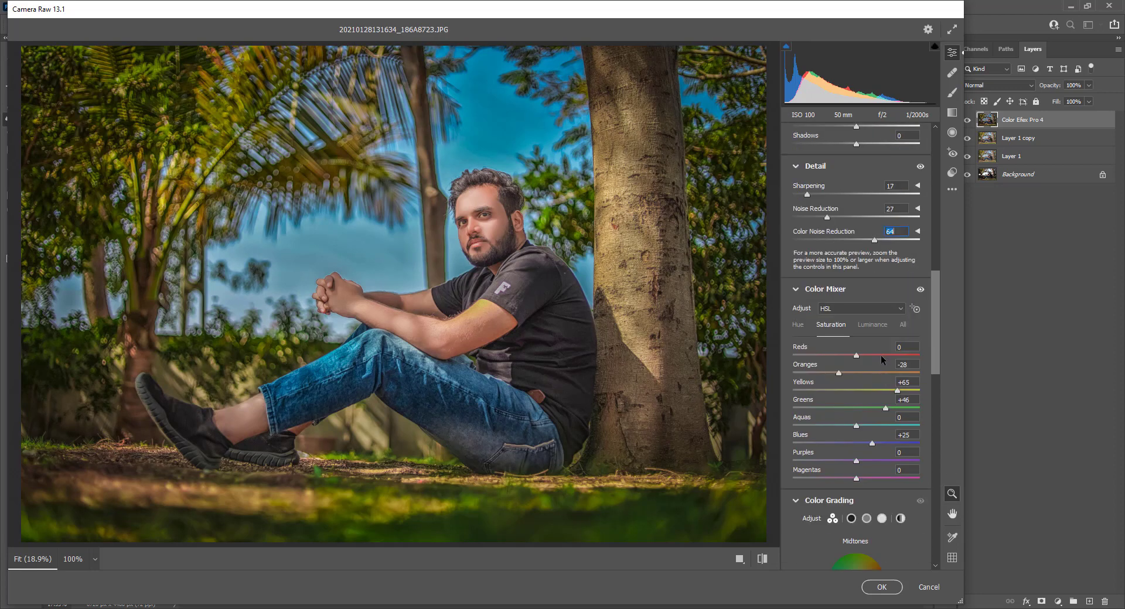
pyautogui.click(873, 326)
pyautogui.moveTo(857, 374); pyautogui.dragTo(870, 373)
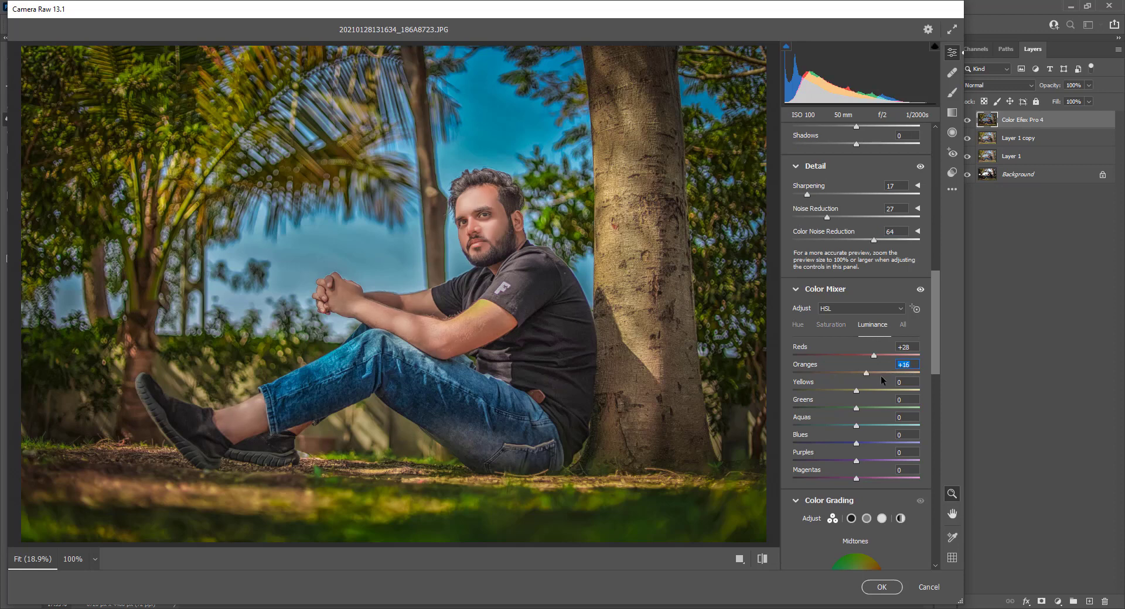
pyautogui.scroll(-5, 880, 375)
pyautogui.scroll(-2, 880, 375)
# Tint the shadows toward blue in the colour grading.
pyautogui.moveTo(893, 413); pyautogui.dragTo(895, 410)
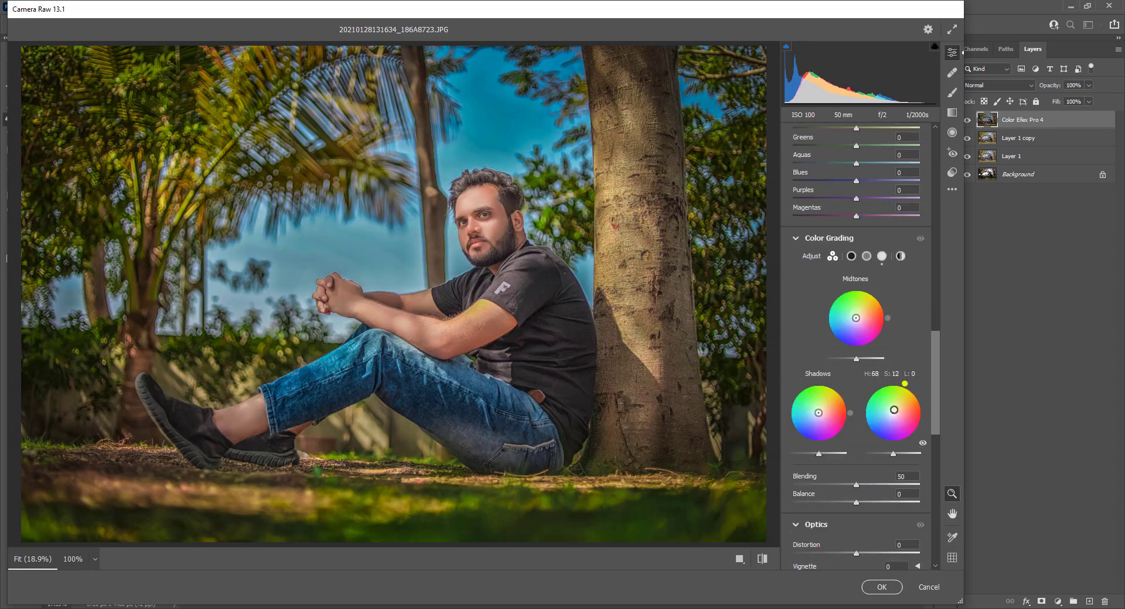
pyautogui.moveTo(818, 412); pyautogui.dragTo(819, 415)
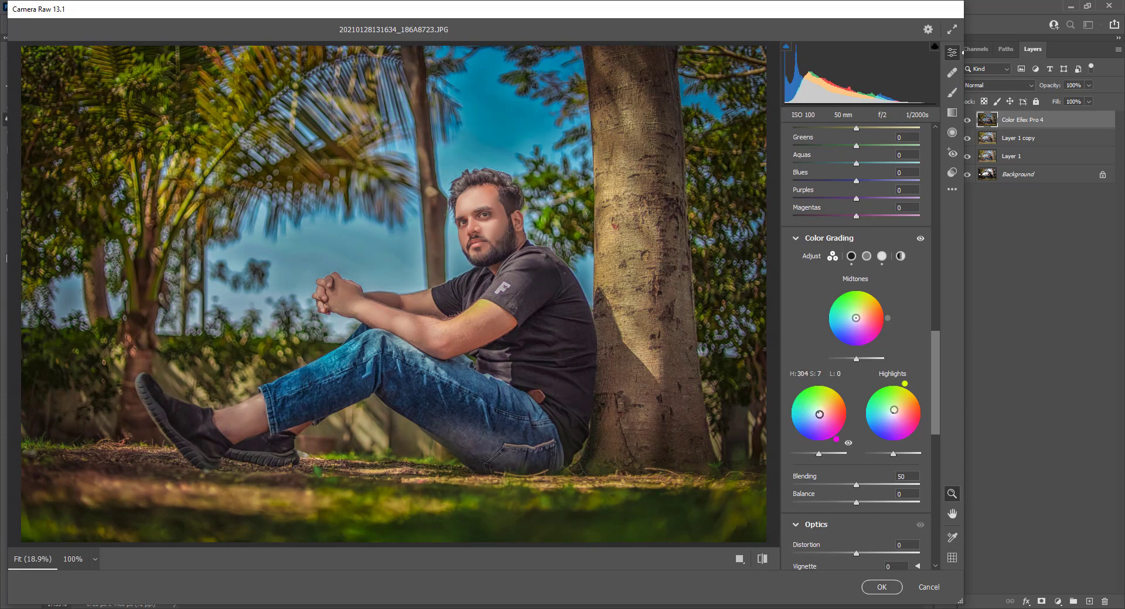
pyautogui.scroll(-10, 858, 413)
pyautogui.scroll(-3, 860, 420)
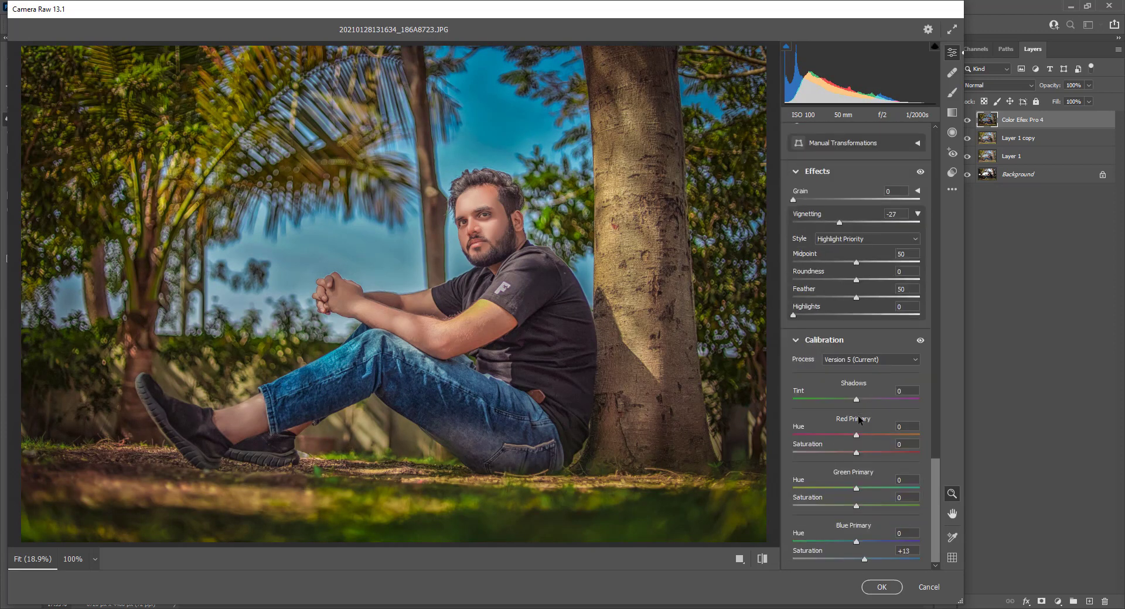
pyautogui.scroll(8, 831, 422)
pyautogui.scroll(4, 830, 382)
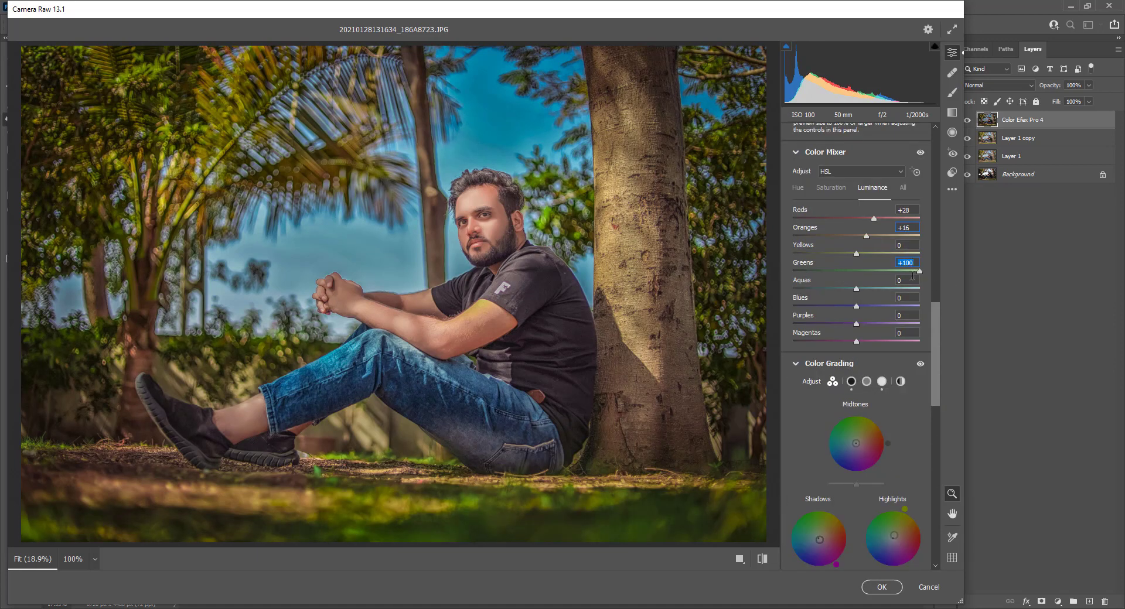
# Rebalance saturation: Aquas maxed, Greens +25, Yellows lowered, Blues +36.
pyautogui.write('0')
pyautogui.click(826, 188)
pyautogui.moveTo(840, 292); pyautogui.dragTo(937, 296)
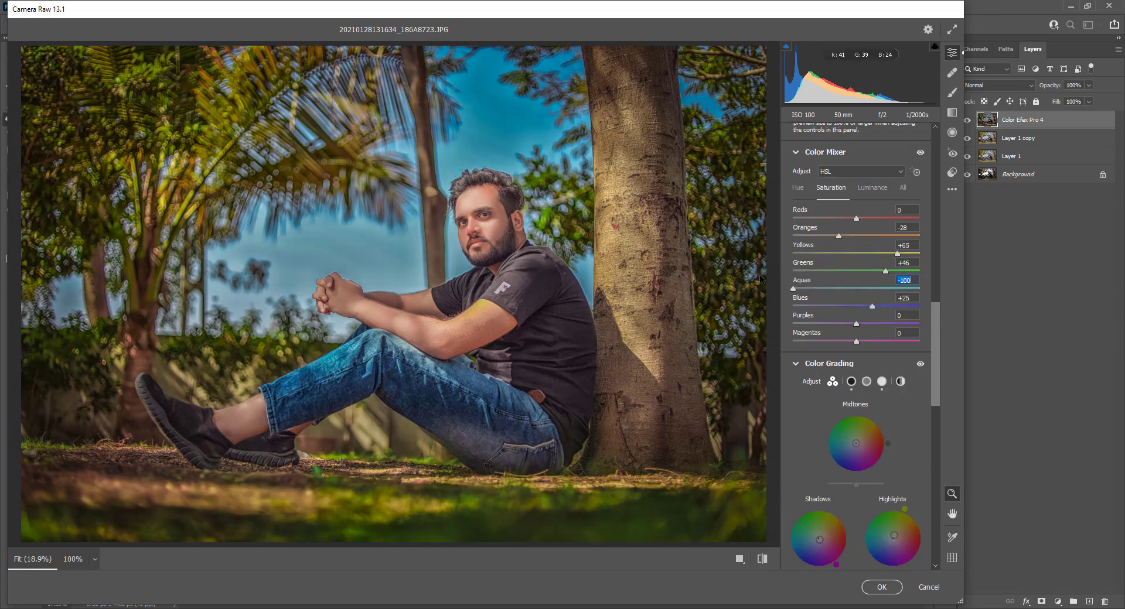
pyautogui.write('0')
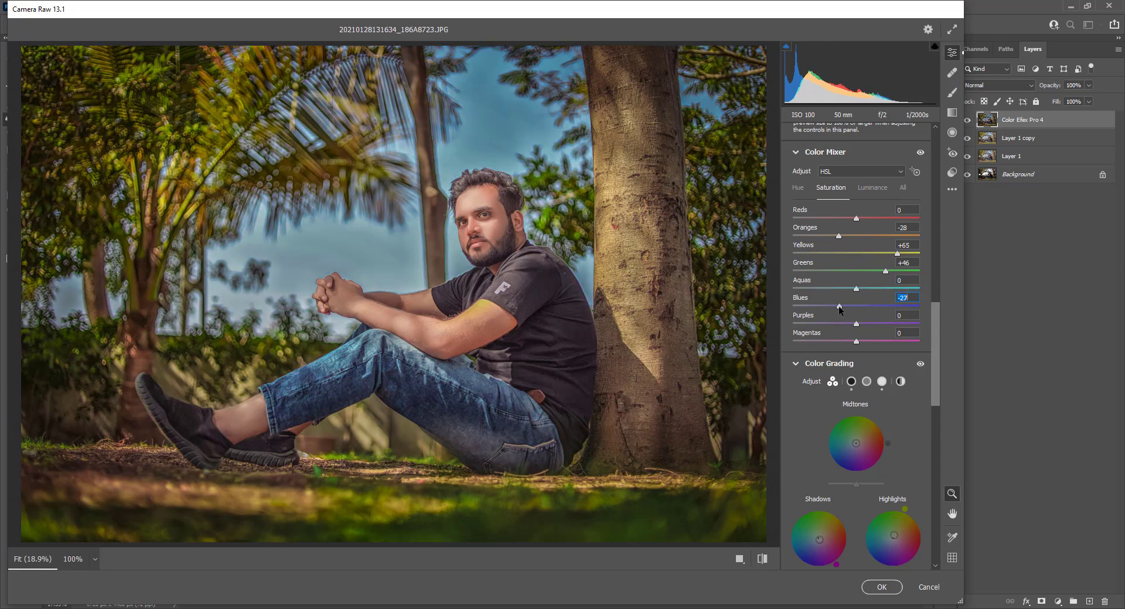
pyautogui.click(844, 306)
pyautogui.click(850, 271)
pyautogui.click(871, 271)
pyautogui.moveTo(860, 253); pyautogui.dragTo(827, 236)
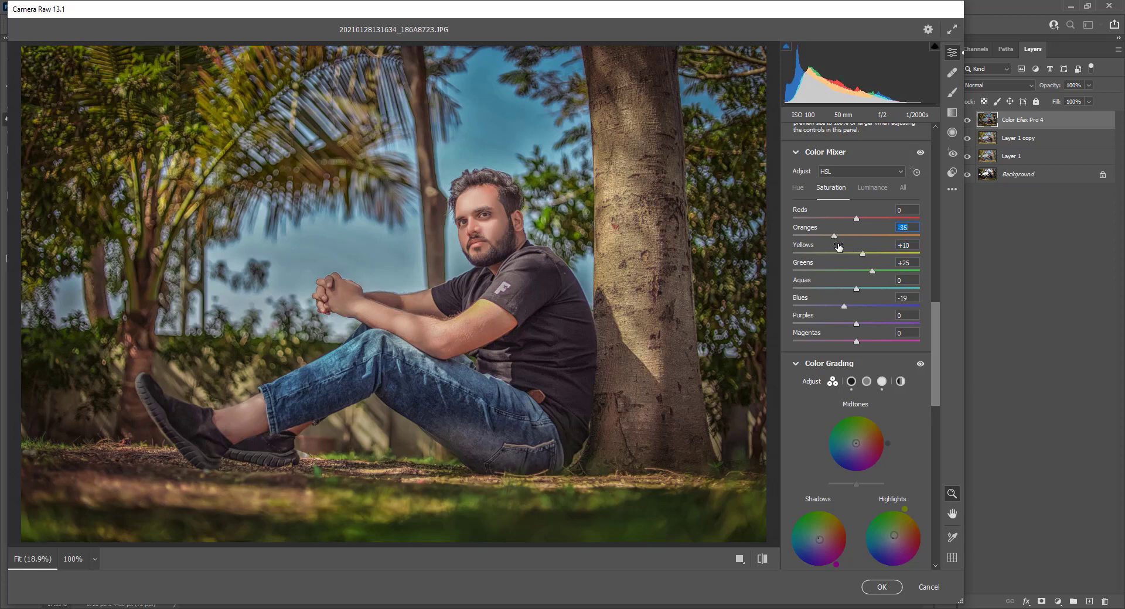
pyautogui.moveTo(842, 301); pyautogui.dragTo(863, 298)
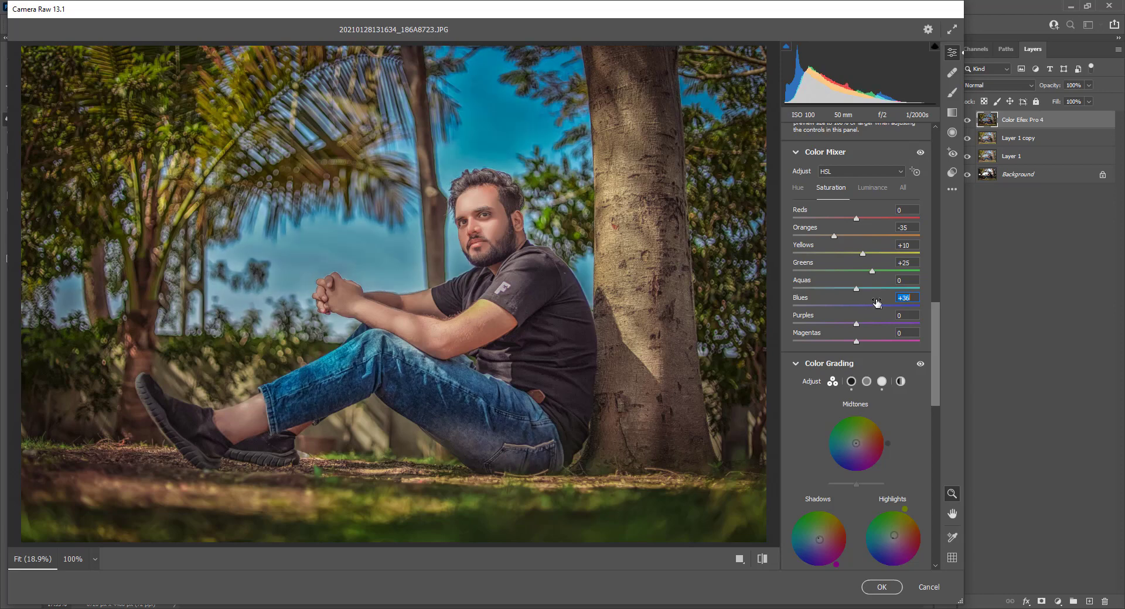
# Shift the Aquas hue to -100 and Greens hue to -81, then apply the grade.
pyautogui.click(799, 188)
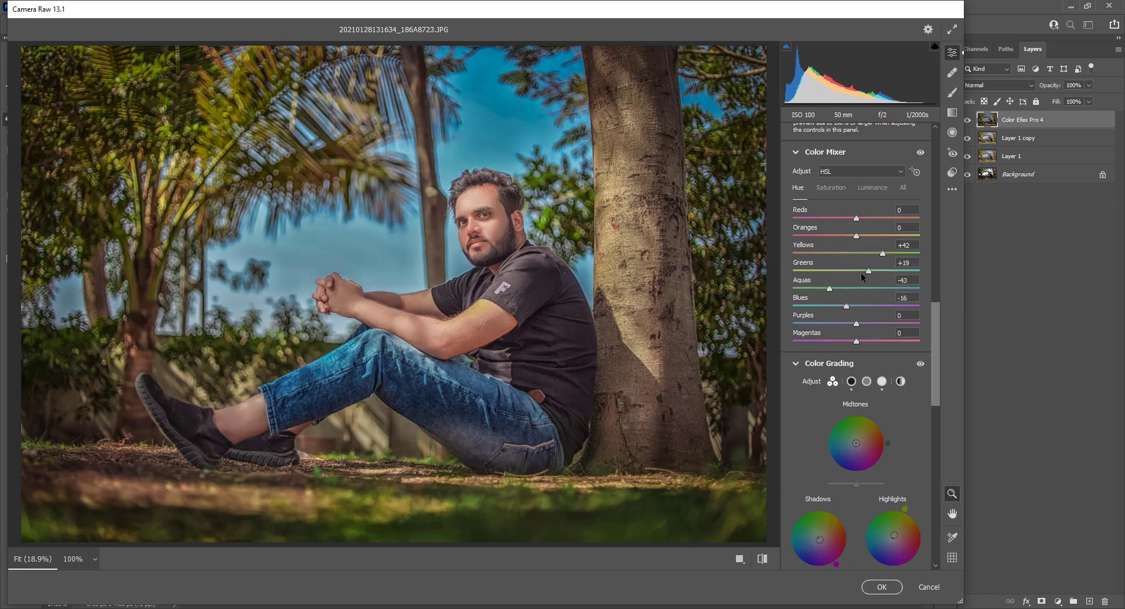
pyautogui.moveTo(872, 287); pyautogui.dragTo(741, 280)
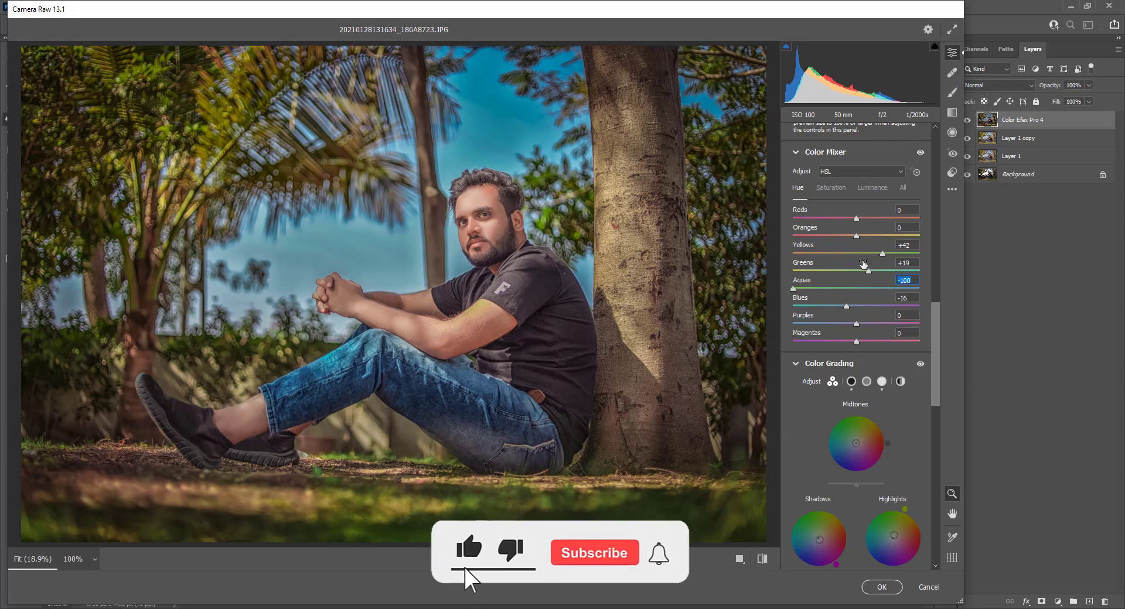
pyautogui.moveTo(868, 270); pyautogui.dragTo(804, 270)
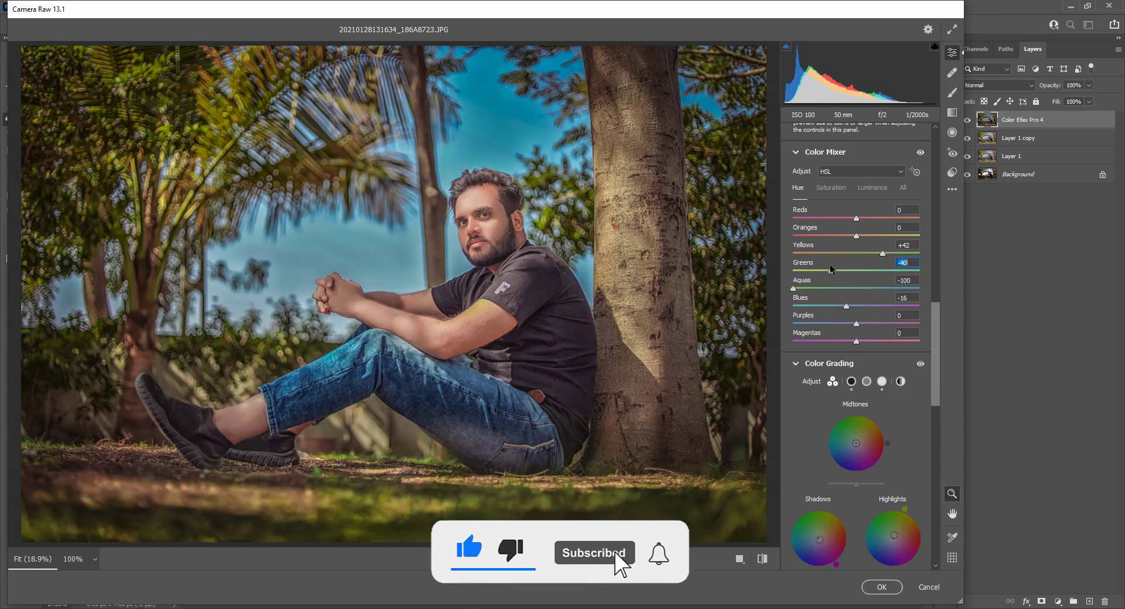
pyautogui.click(883, 591)
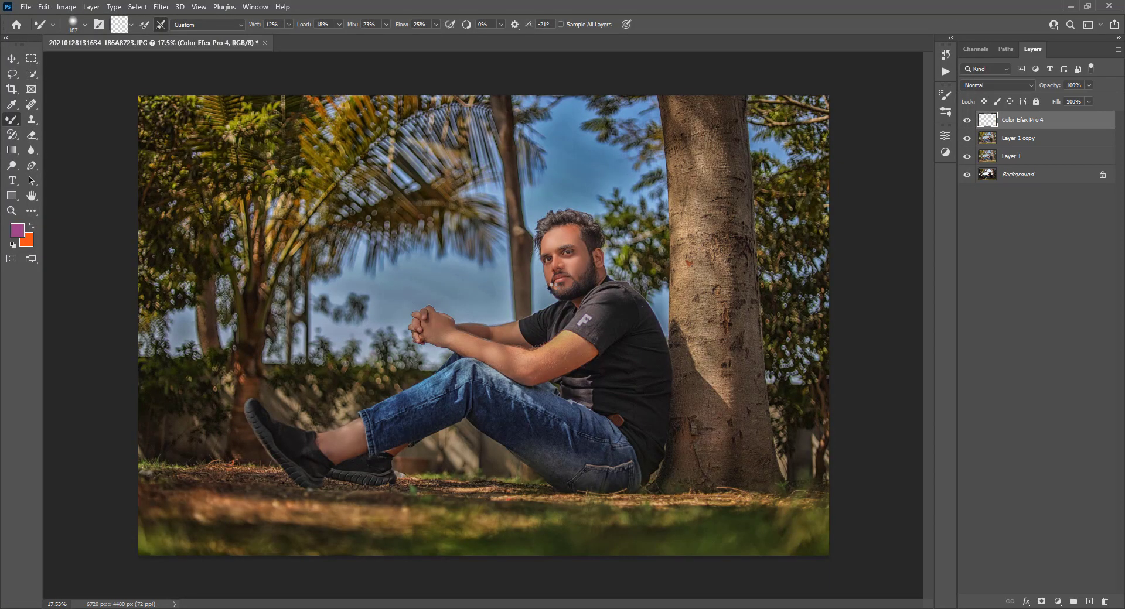
# Duplicate the Color Efex Pro 4 layer with Ctrl+J.
pyautogui.scroll(-2, 609, 297)
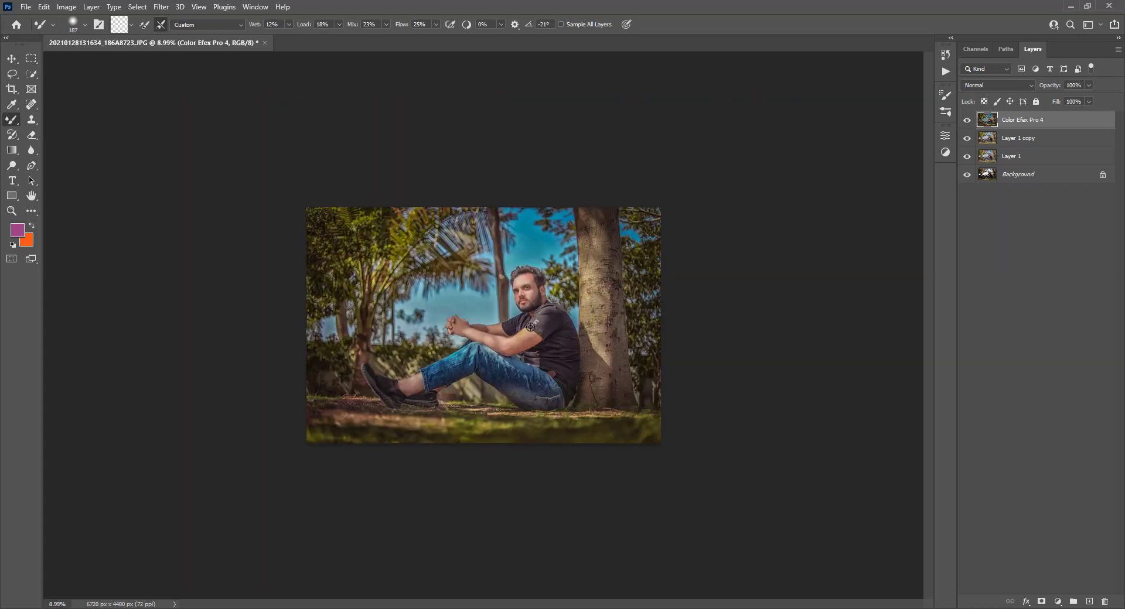
pyautogui.scroll(1, 546, 280)
pyautogui.scroll(1, 528, 281)
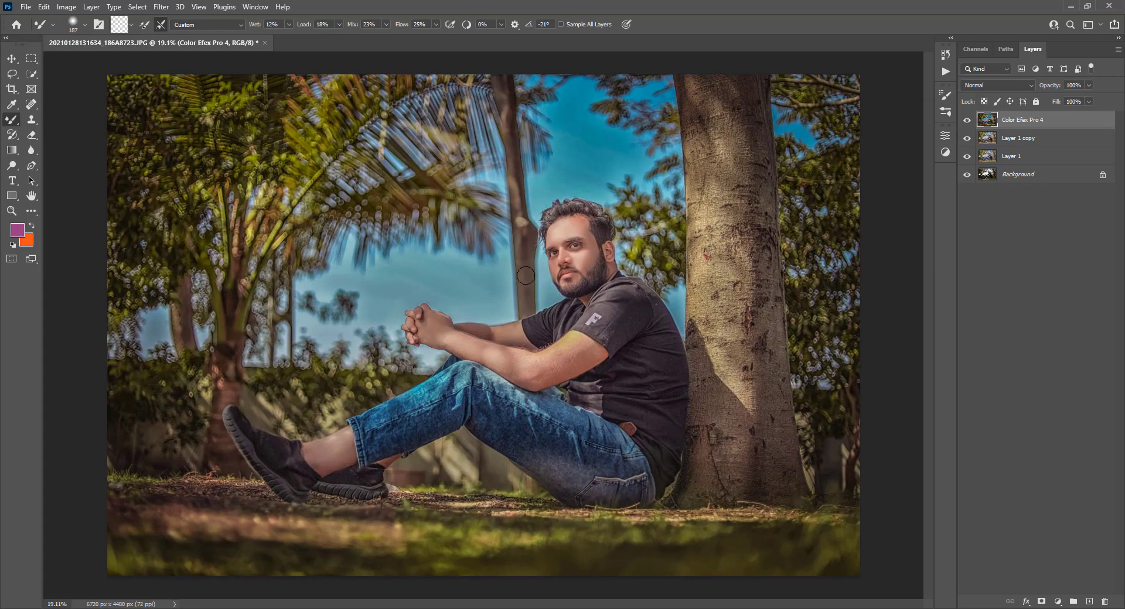
pyautogui.scroll(1, 389, 296)
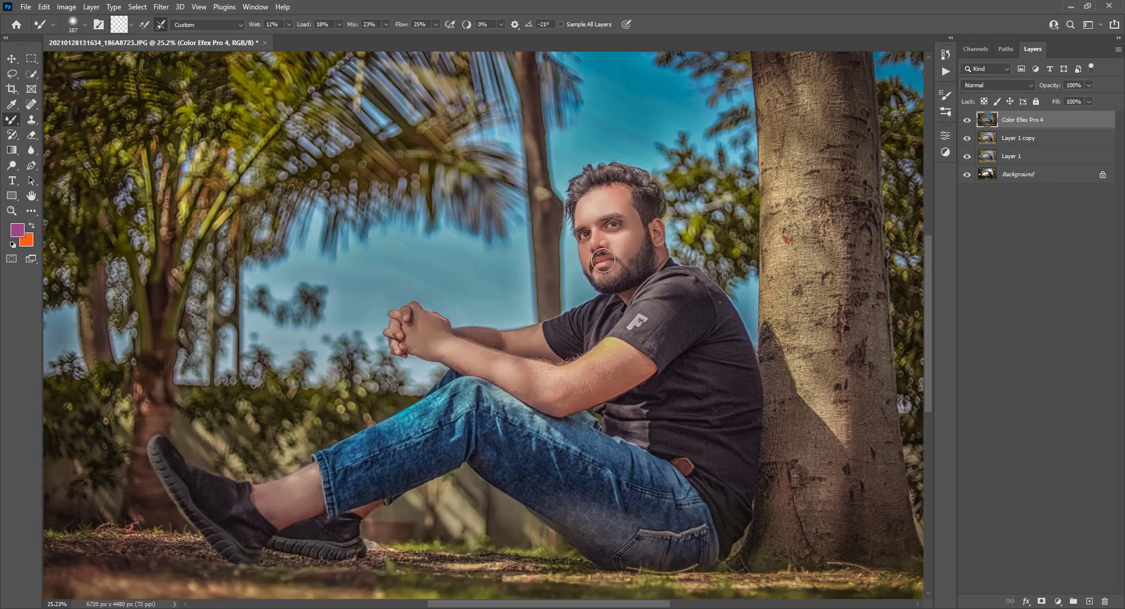
pyautogui.hotkey('ctrl', 'j')
# Blend the sky patches near the man's hands and in the left trees with the Mixer Brush.
pyautogui.rightClick(447, 274)
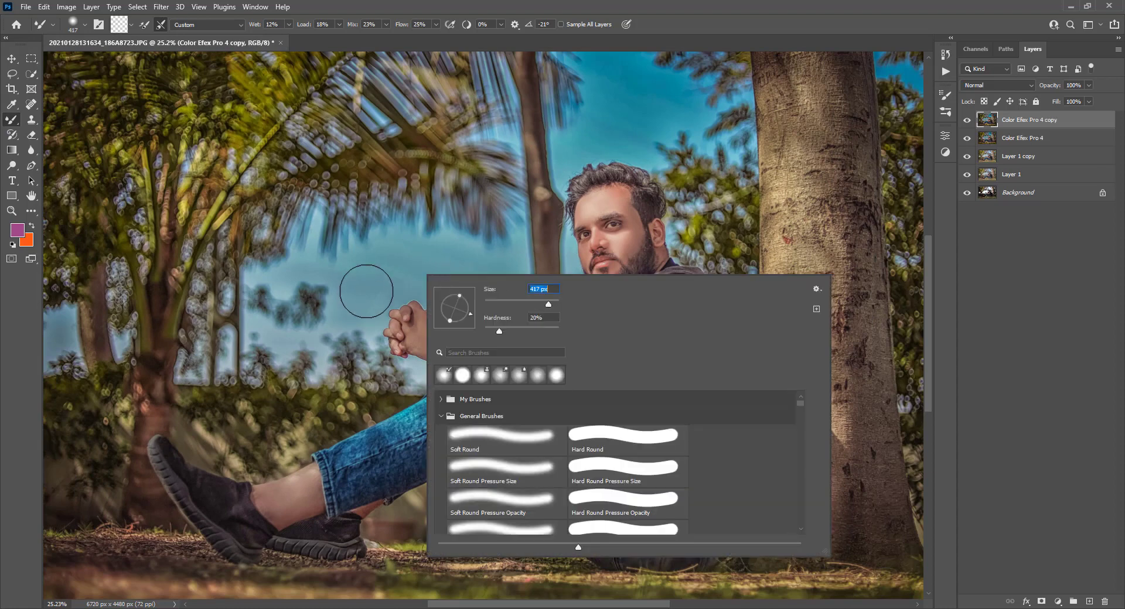
pyautogui.click(370, 284)
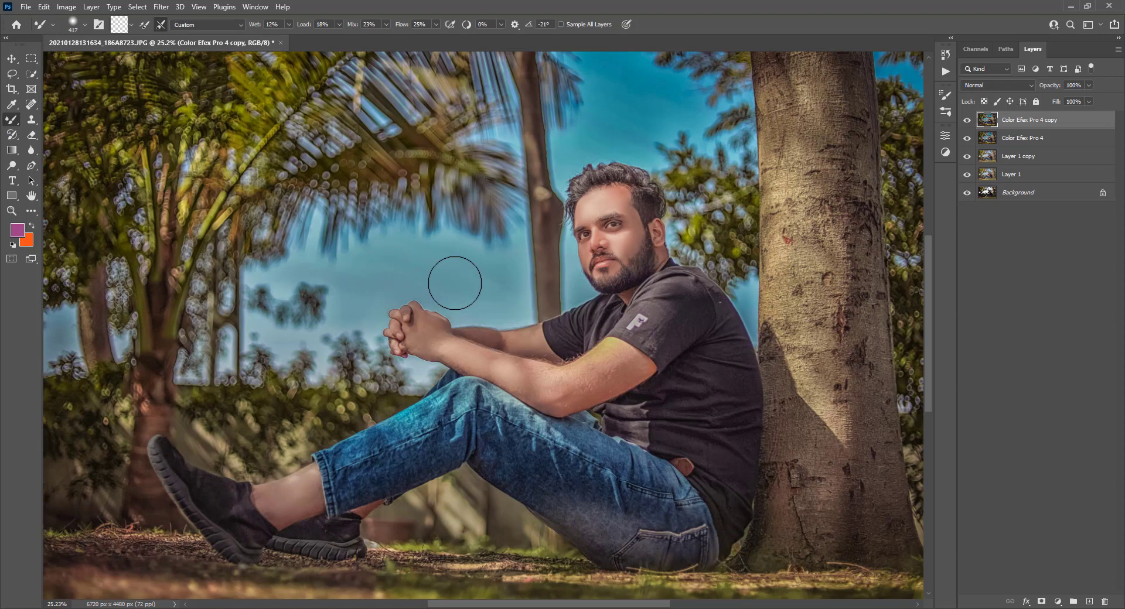
pyautogui.moveTo(308, 266)
pyautogui.mouseDown()
pyautogui.moveTo(498, 287)
pyautogui.moveTo(352, 305)
pyautogui.moveTo(263, 281)
pyautogui.mouseUp()
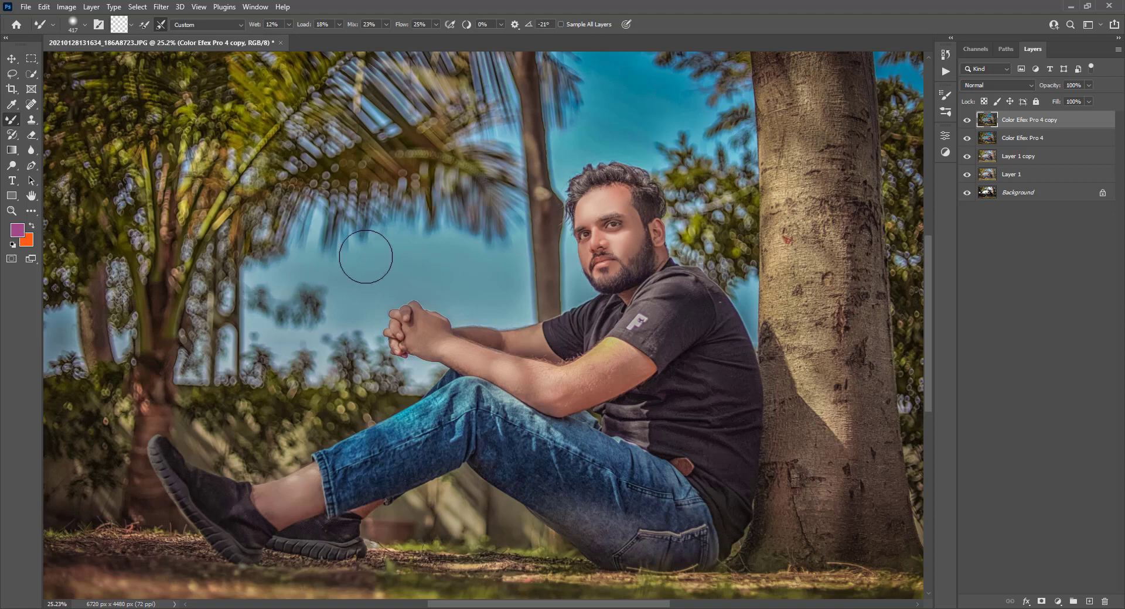
pyautogui.scroll(-2, 460, 238)
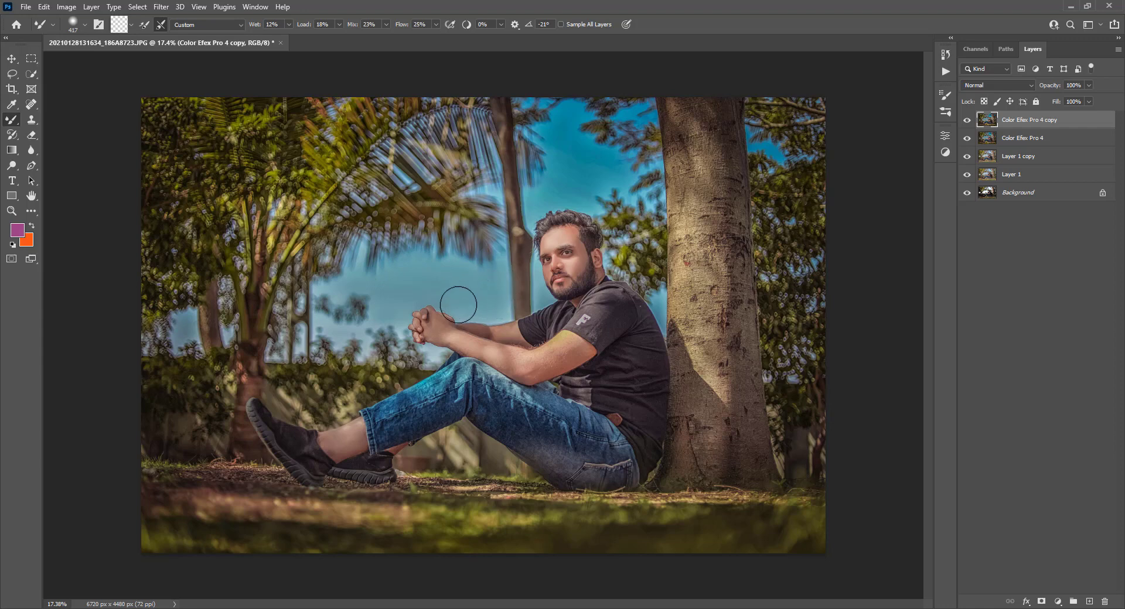
pyautogui.moveTo(187, 338); pyautogui.dragTo(176, 322)
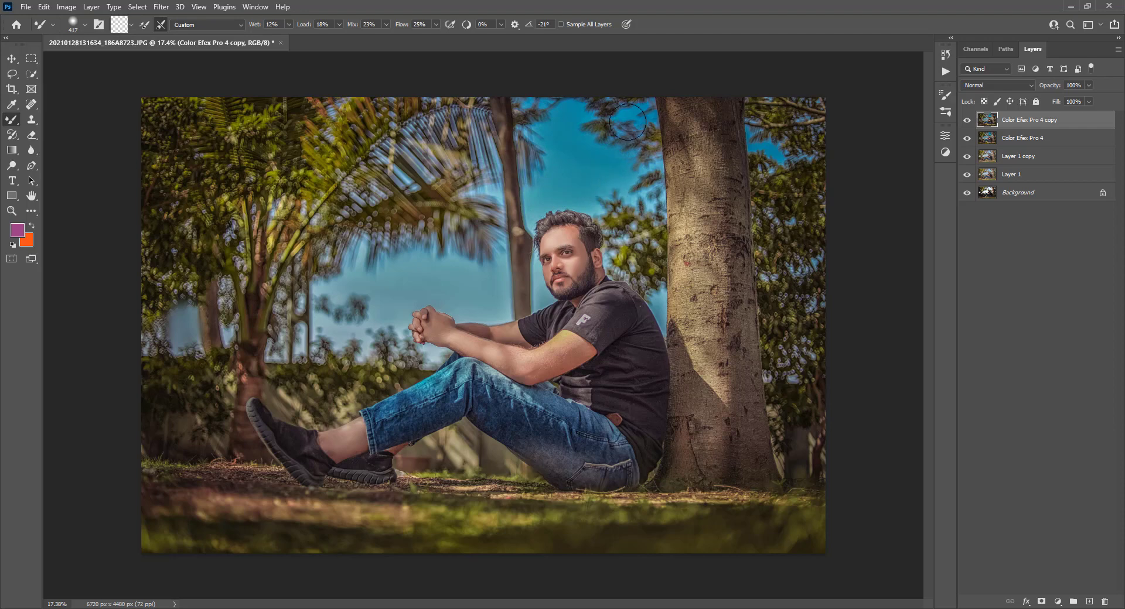
# Cut the Mixer Brush to 180 then 97 px, blend the forearm and face skin, and fit on screen.
pyautogui.scroll(5, 495, 346)
pyautogui.rightClick(622, 339)
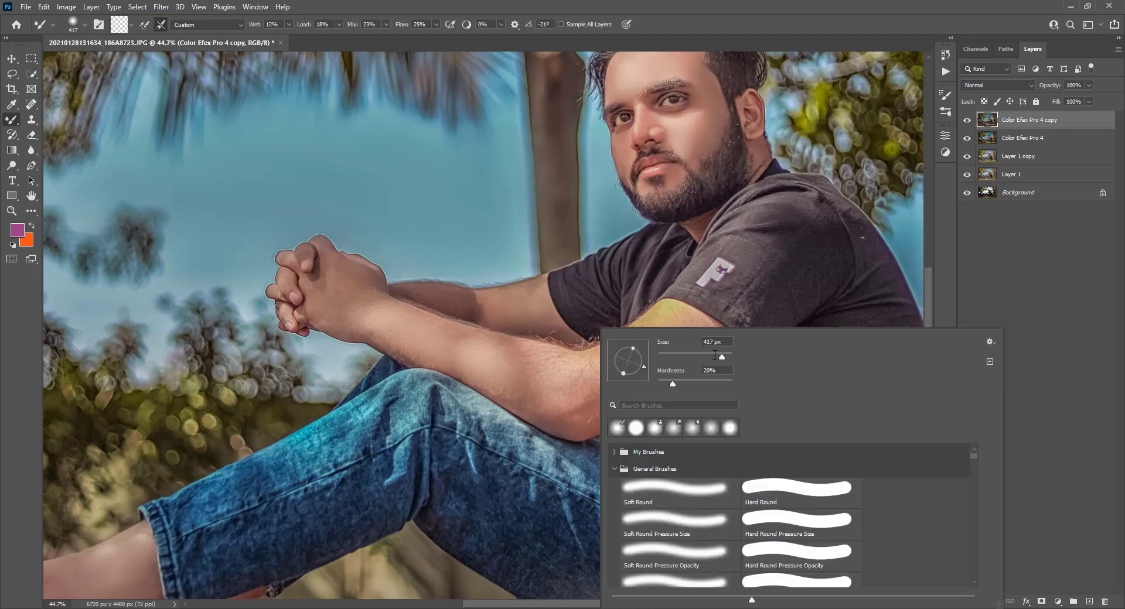
pyautogui.moveTo(715, 356); pyautogui.dragTo(680, 356)
pyautogui.press('Return')
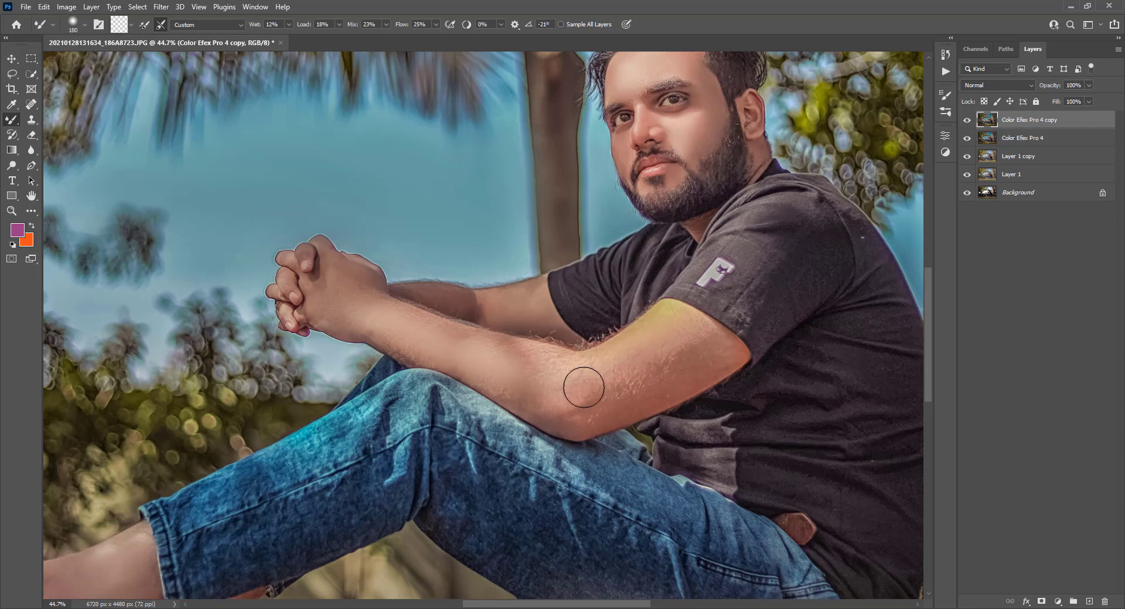
pyautogui.scroll(3, 737, 242)
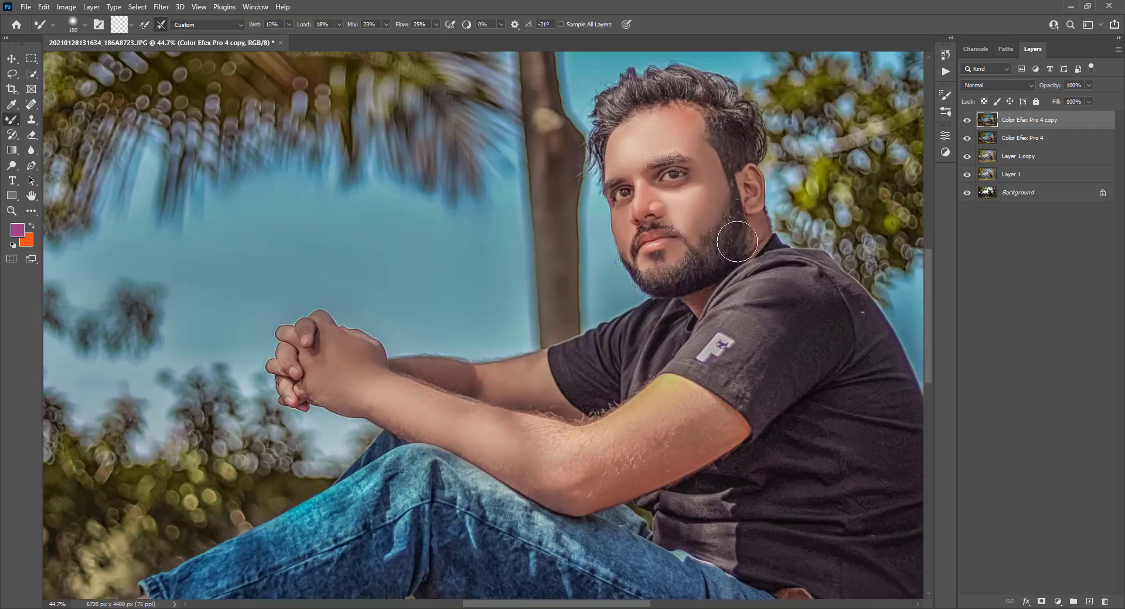
pyautogui.scroll(2, 737, 242)
pyautogui.rightClick(737, 197)
pyautogui.moveTo(815, 223); pyautogui.dragTo(814, 222)
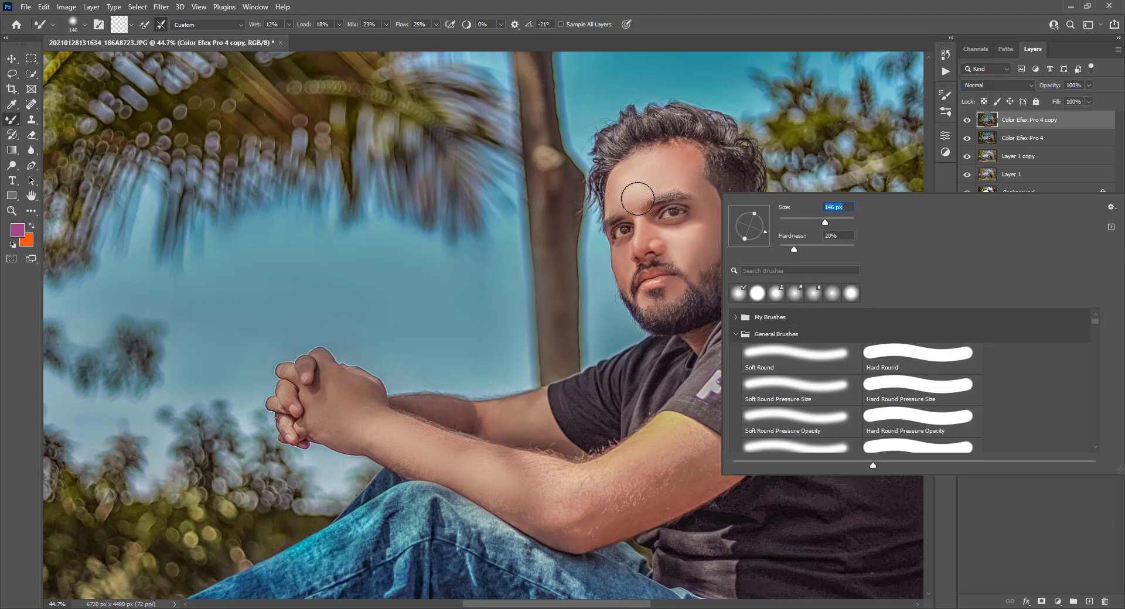
pyautogui.click(644, 193)
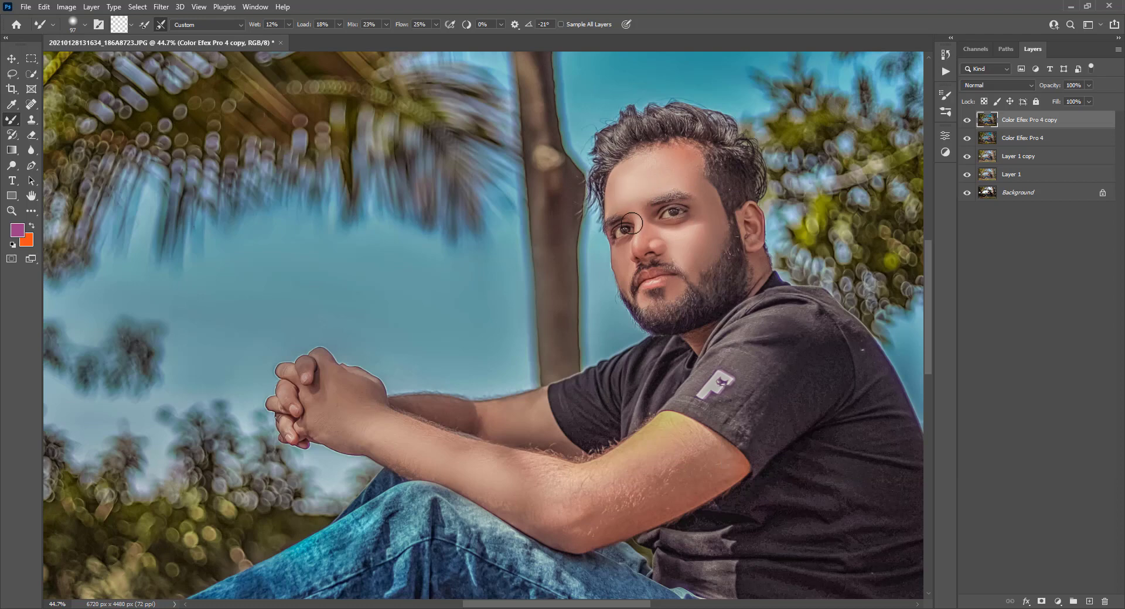
pyautogui.hotkey('ctrl', '0')
pyautogui.scroll(-2, 574, 266)
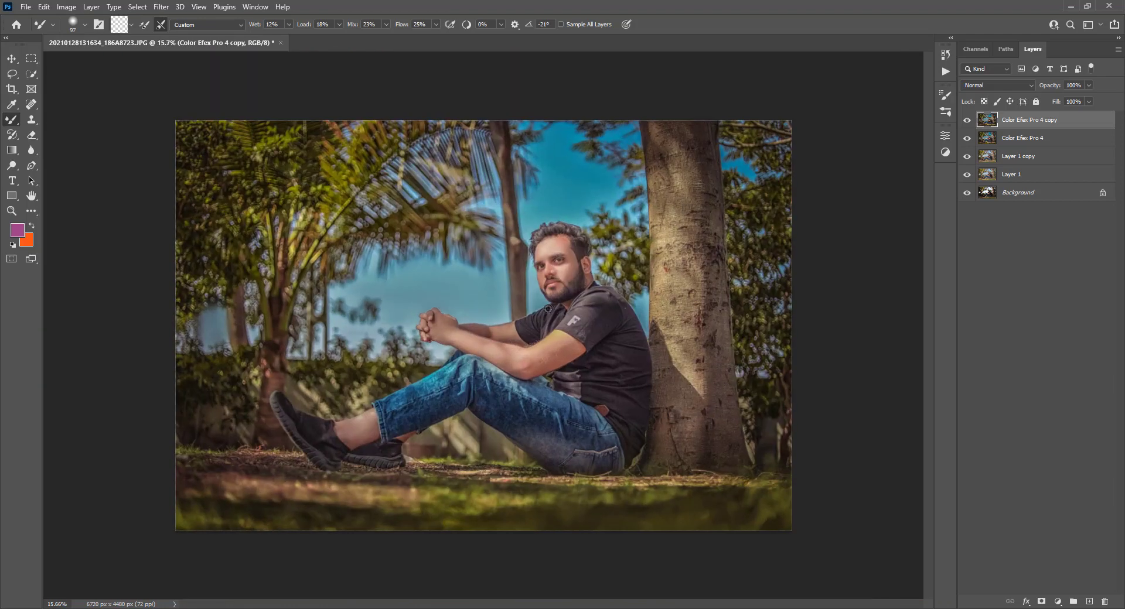
# Launch SkinFiner from Filter > Photo-Toolbox, setting Skin Tone Hue +9 and Smoothing Amount 17.
pyautogui.click(161, 7)
pyautogui.moveTo(185, 308)
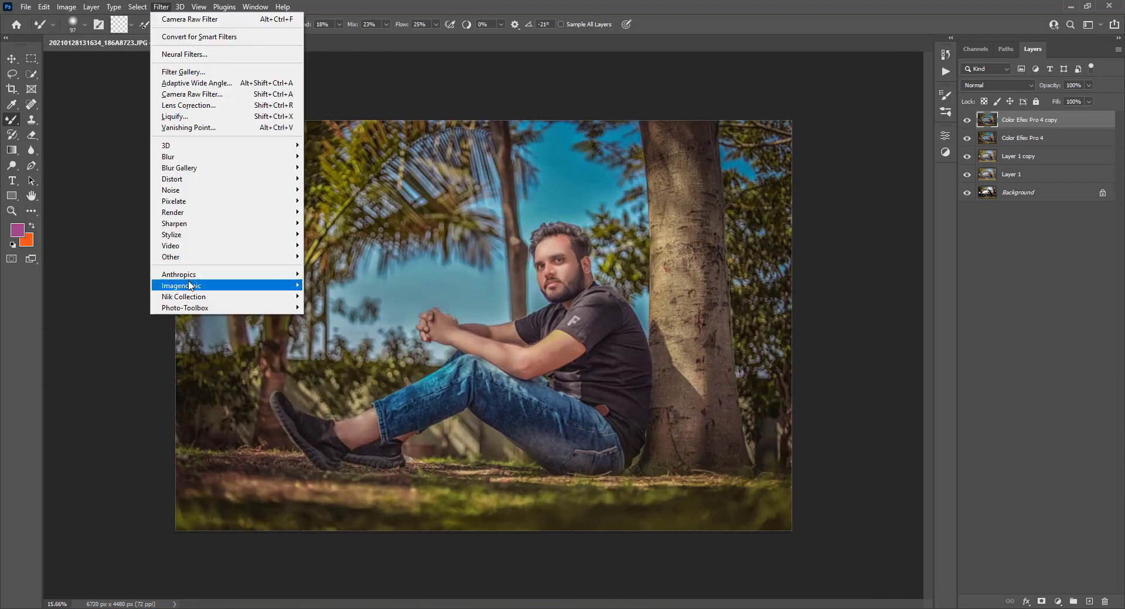
pyautogui.click(327, 308)
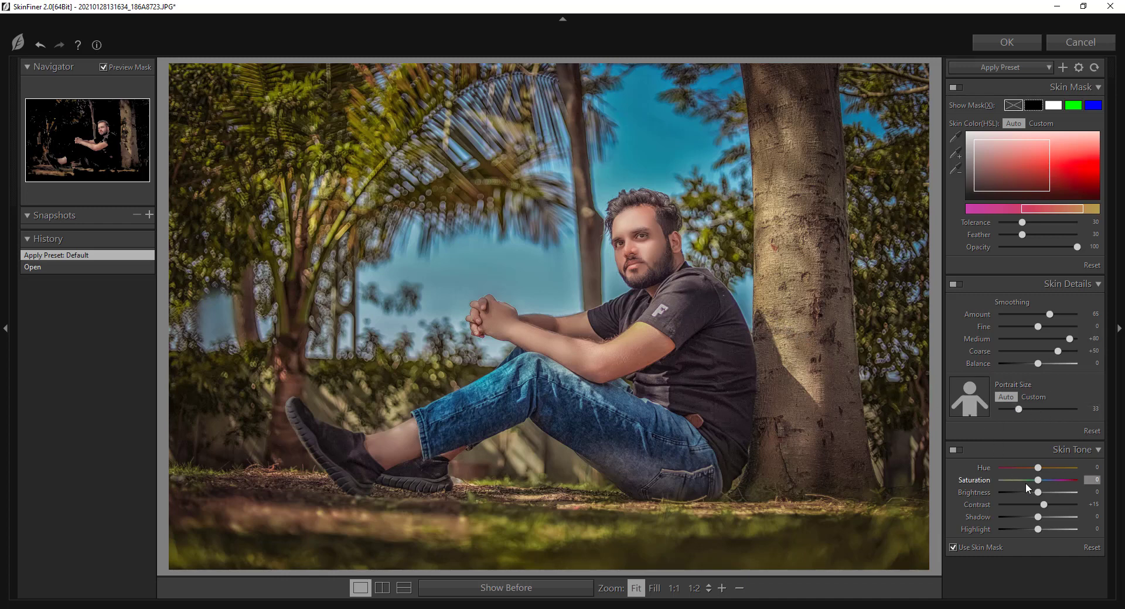
pyautogui.moveTo(1038, 468); pyautogui.dragTo(1047, 469)
pyautogui.moveTo(1043, 470); pyautogui.dragTo(1008, 471)
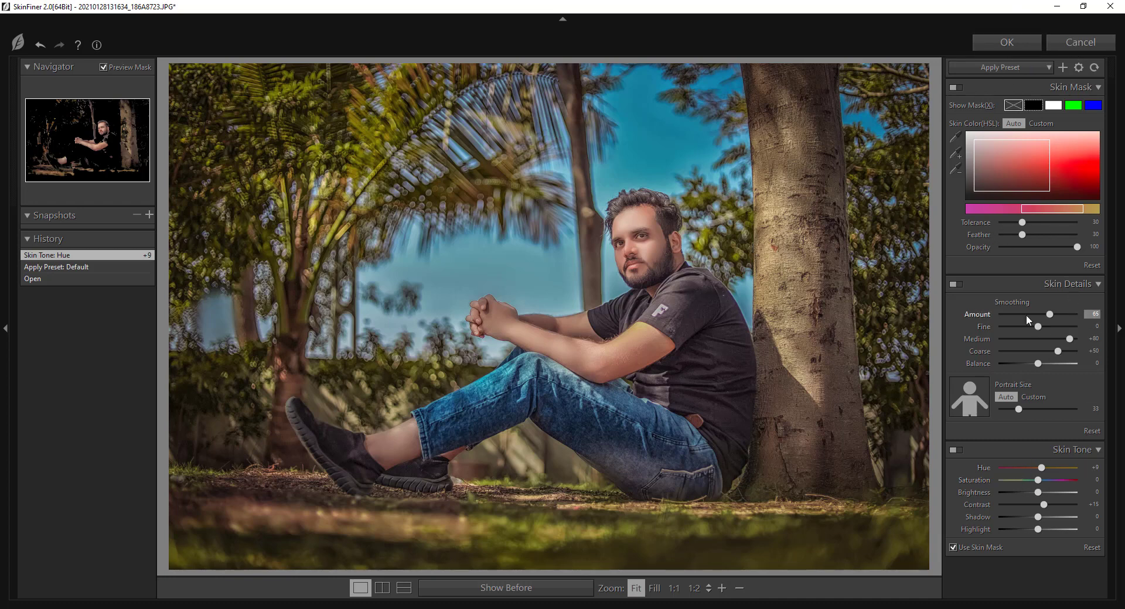
pyautogui.doubleClick(977, 314)
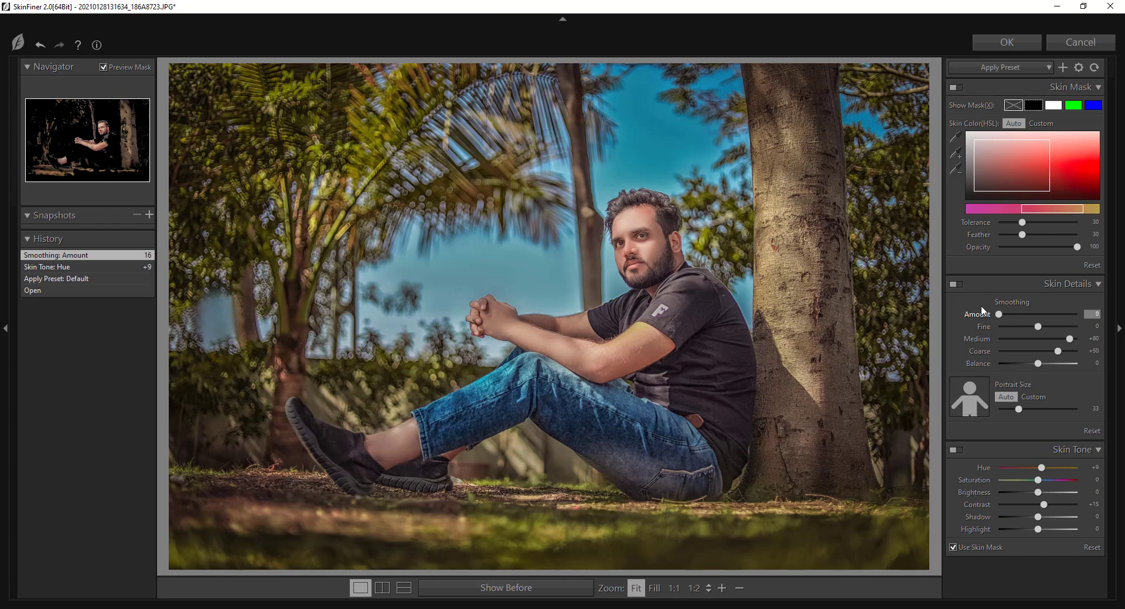
pyautogui.moveTo(998, 314); pyautogui.dragTo(1009, 315)
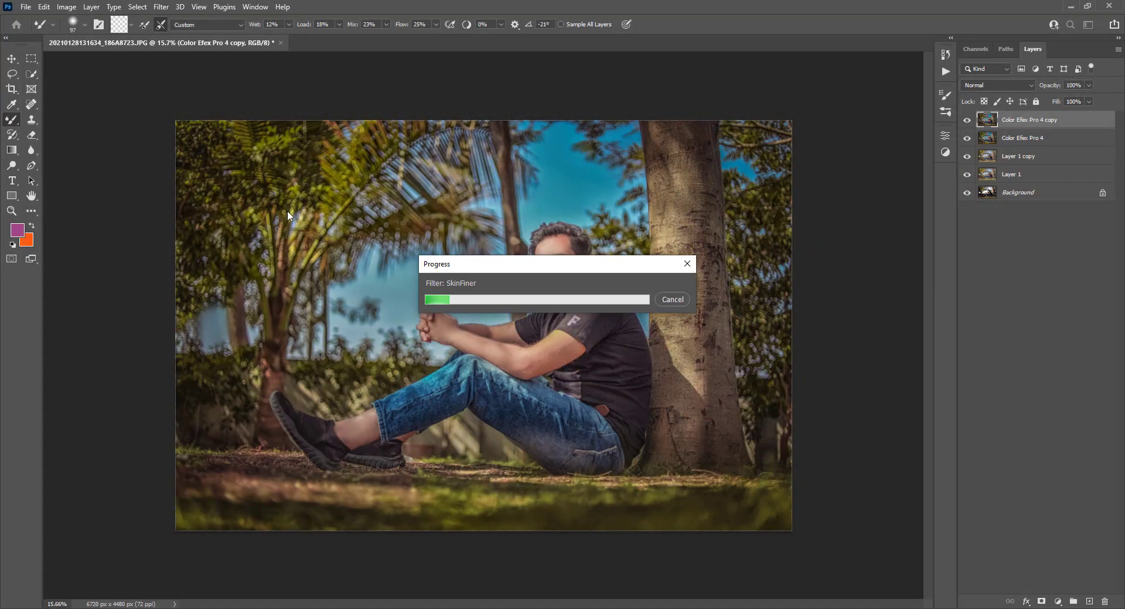
# Run Imagenomic Noiseware noise reduction on the Color Efex Pro 4 copy layer.
pyautogui.click(160, 7)
pyautogui.moveTo(226, 286)
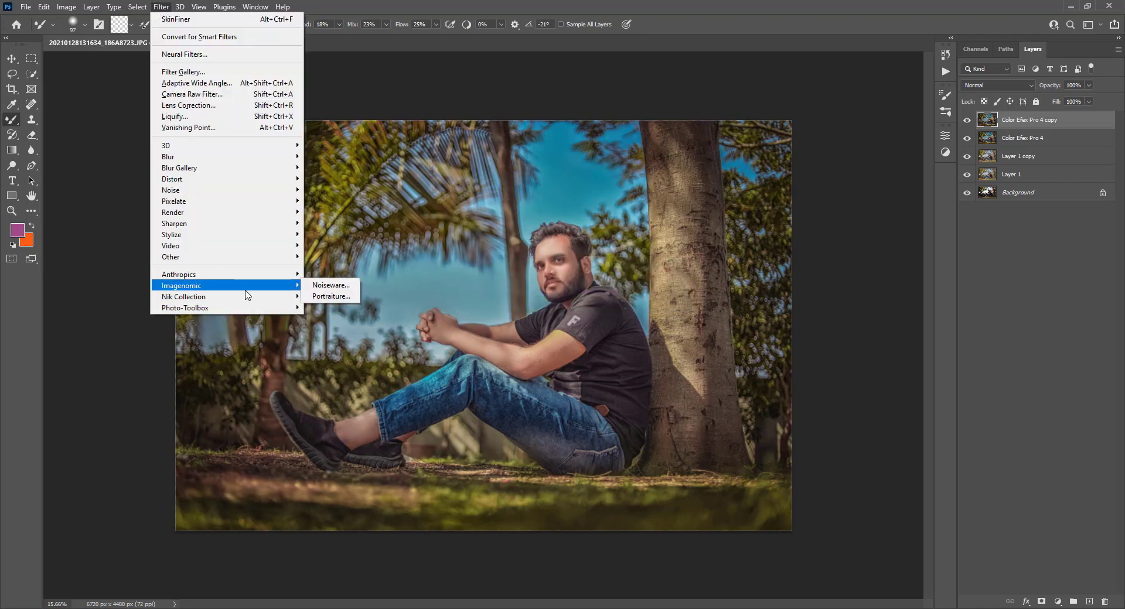
pyautogui.click(312, 285)
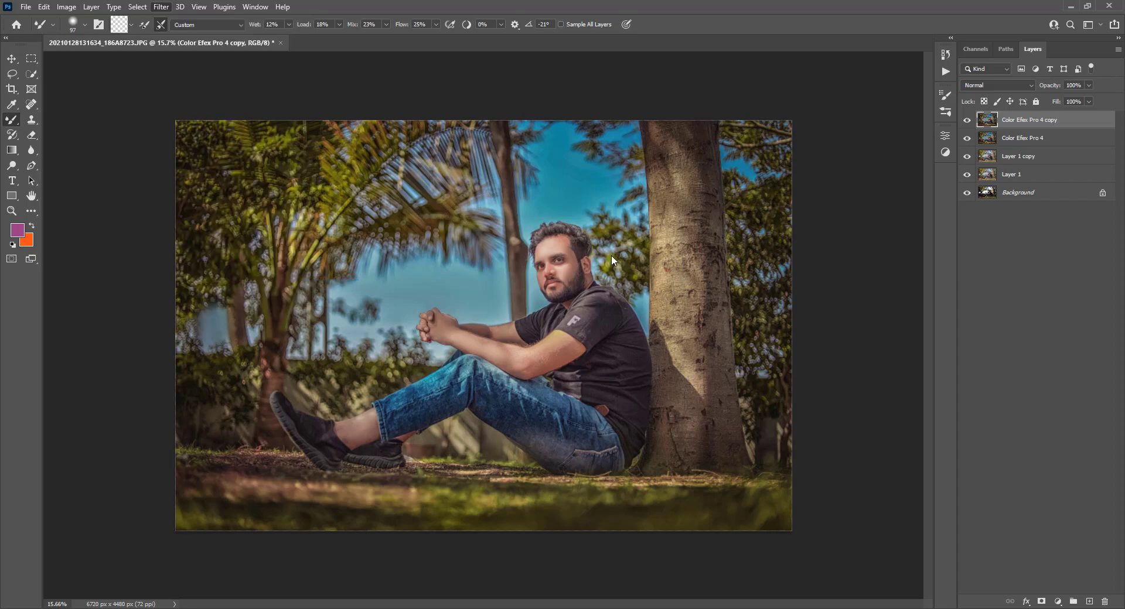
pyautogui.click(792, 130)
# Open the Camera Raw Filter on the layer again.
pyautogui.scroll(2, 521, 295)
pyautogui.scroll(2, 521, 295)
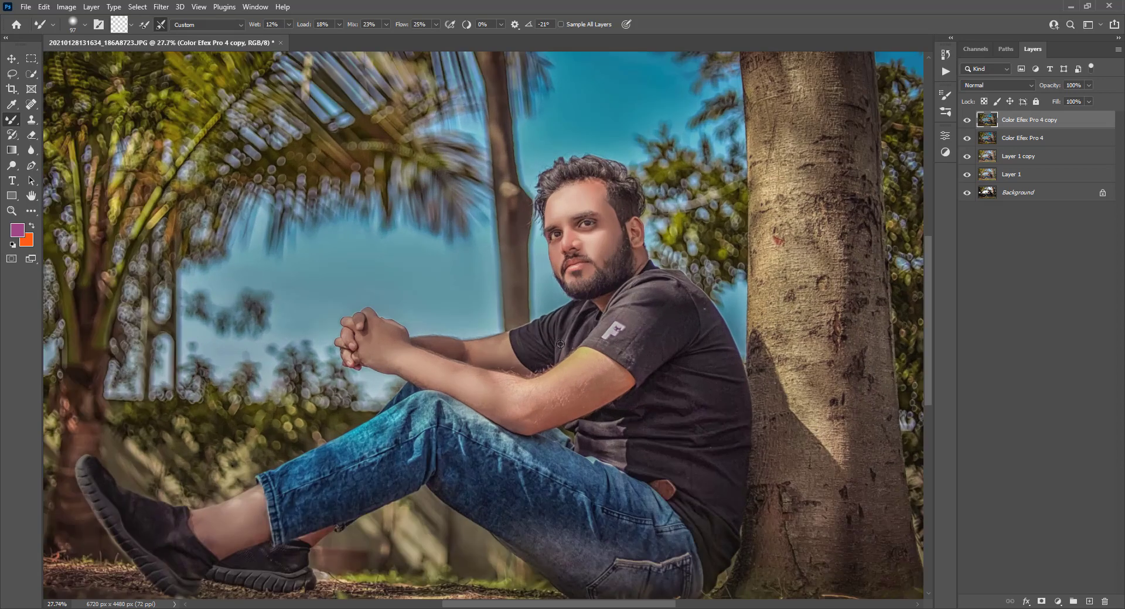
pyautogui.scroll(-3, 560, 344)
pyautogui.scroll(1, 542, 310)
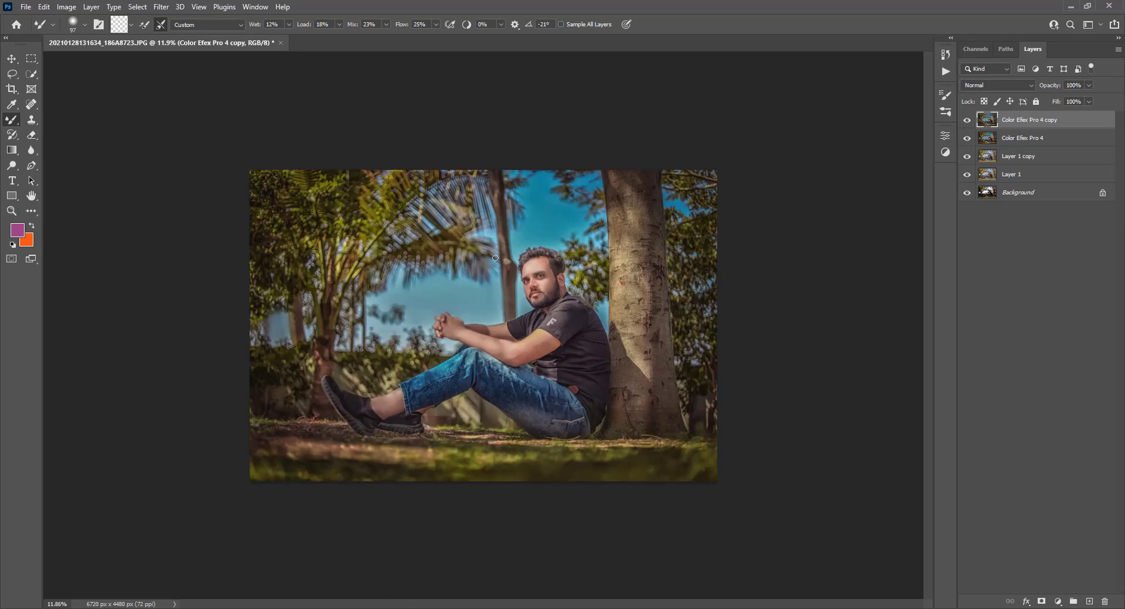
pyautogui.click(157, 7)
pyautogui.click(188, 92)
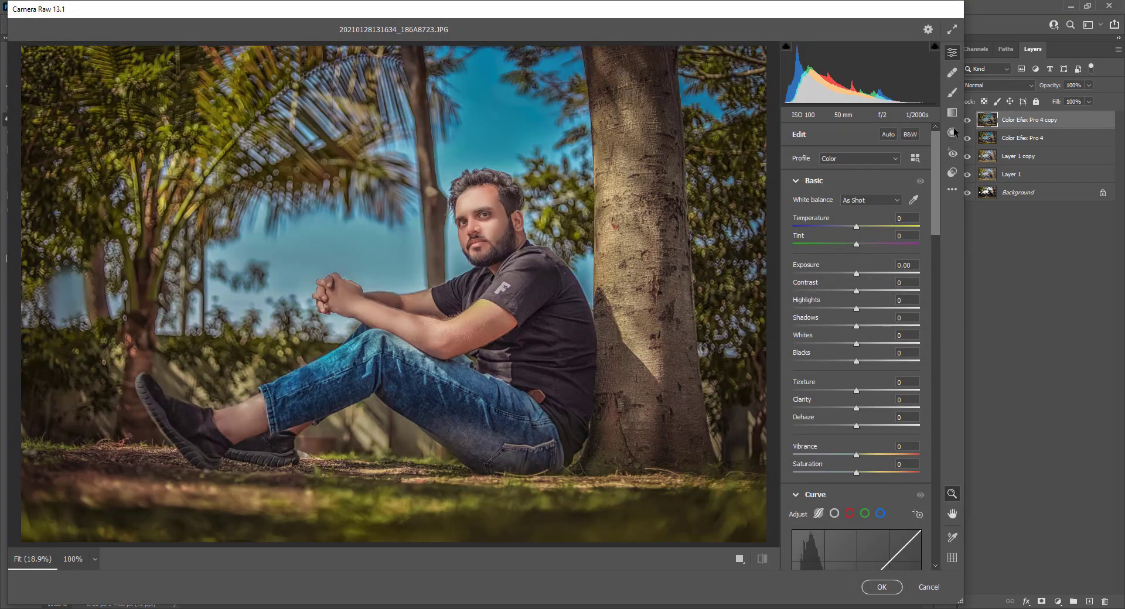
# In the Color Mixer's Luminance settings, brighten the blues and the orange skin tones.
pyautogui.click(952, 172)
pyautogui.click(953, 52)
pyautogui.scroll(-5, 844, 345)
pyautogui.scroll(-5, 849, 345)
pyautogui.click(873, 286)
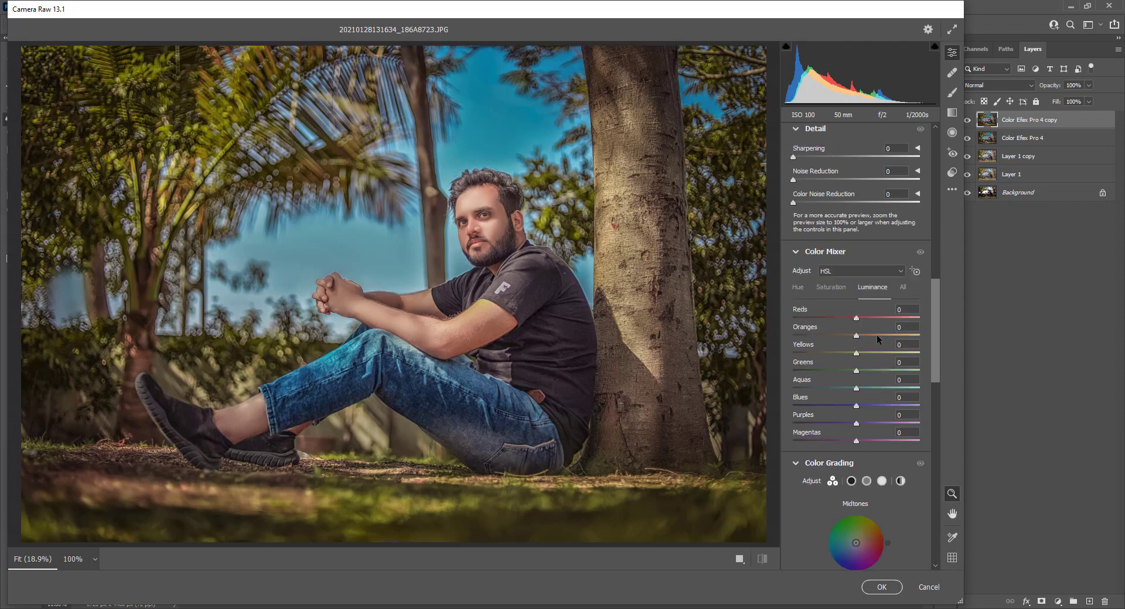
pyautogui.moveTo(877, 401)
pyautogui.mouseDown()
pyautogui.moveTo(890, 403)
pyautogui.moveTo(878, 403)
pyautogui.moveTo(892, 392)
pyautogui.moveTo(823, 398)
pyautogui.moveTo(905, 403)
pyautogui.moveTo(894, 403)
pyautogui.mouseUp()
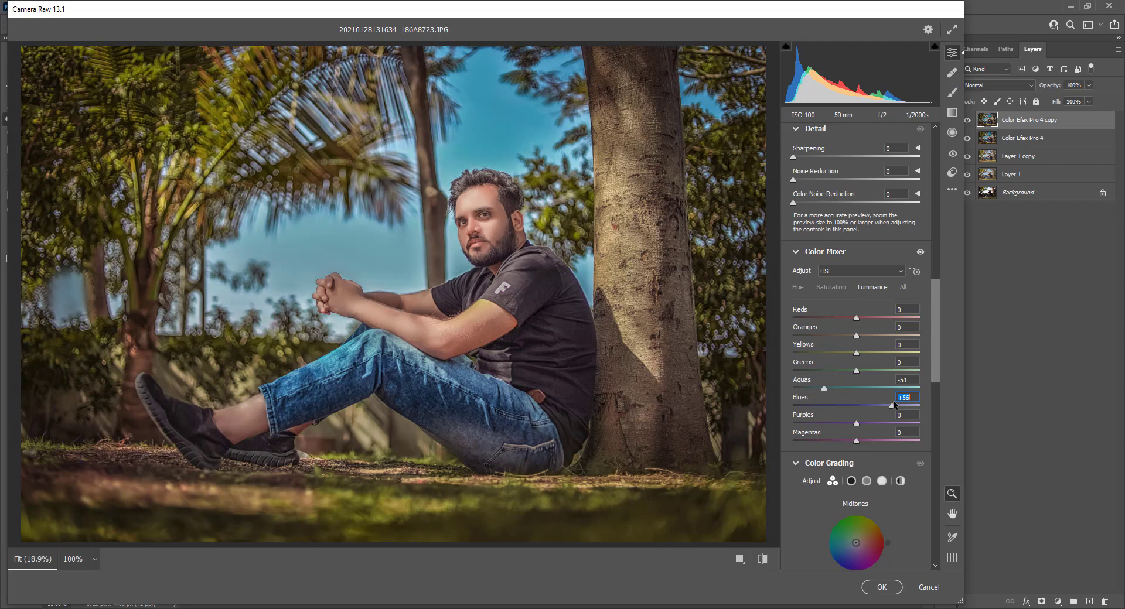
pyautogui.click(865, 335)
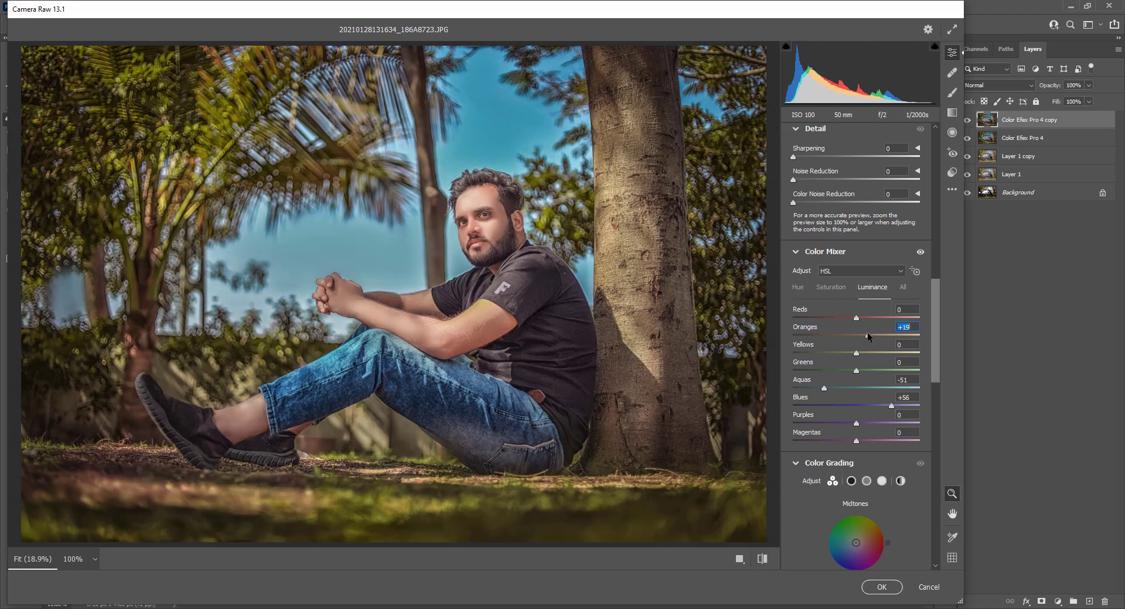
# Lower the Reds saturation in the Color Mixer to +27.
pyautogui.click(842, 292)
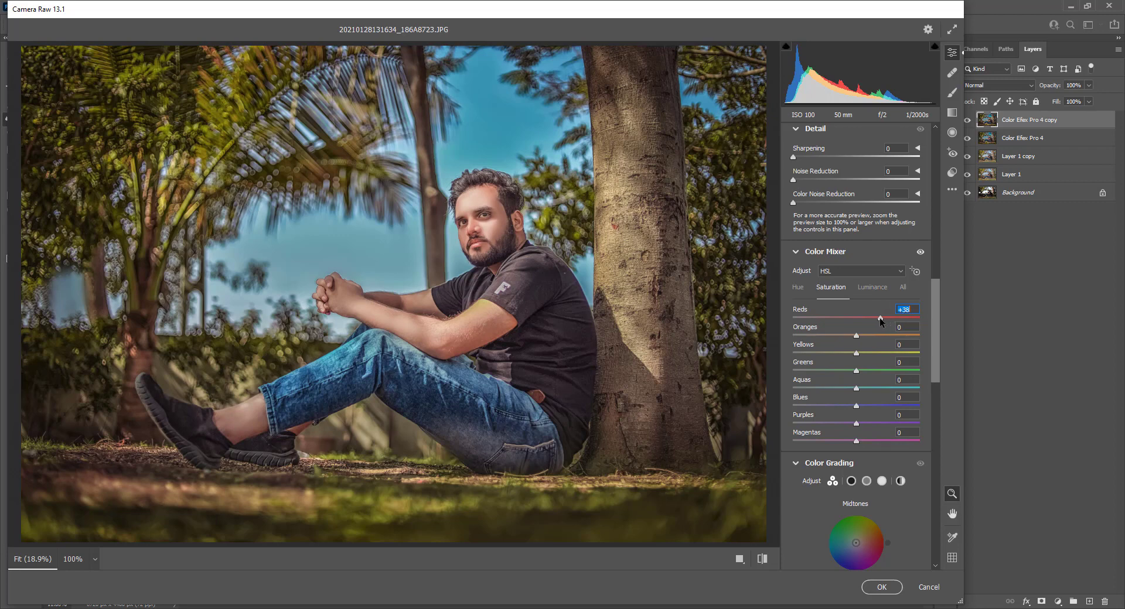
pyautogui.moveTo(880, 318); pyautogui.dragTo(872, 318)
pyautogui.scroll(-2, 541, 284)
pyautogui.scroll(-2, 541, 284)
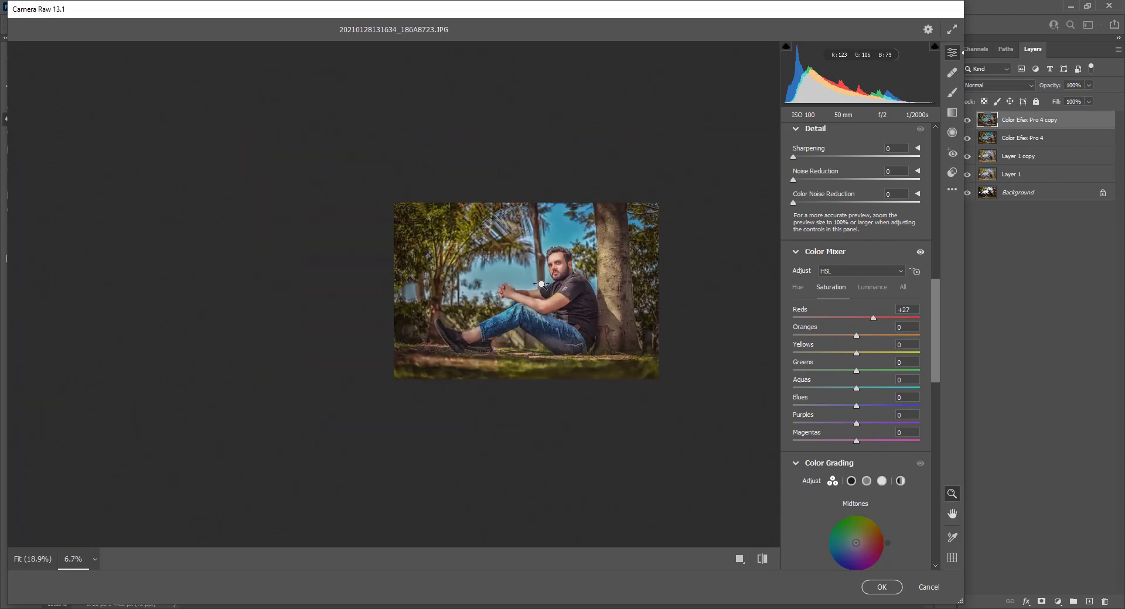
pyautogui.scroll(2, 603, 295)
pyautogui.scroll(2, 642, 294)
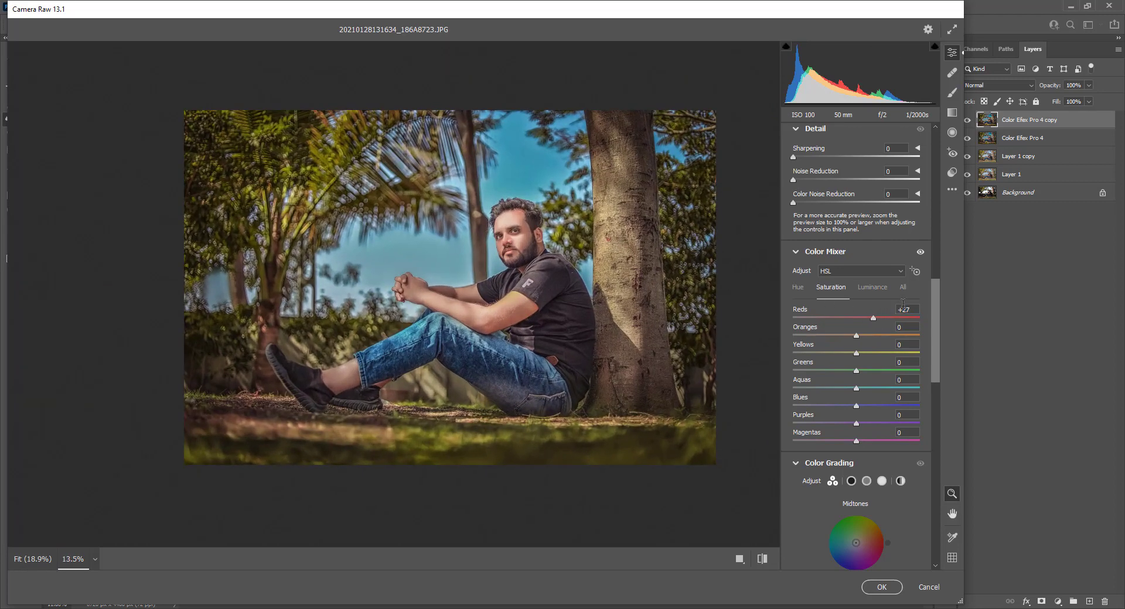
# Set Reds luminance to +15 and return Oranges luminance to 0.
pyautogui.click(874, 289)
pyautogui.click(865, 318)
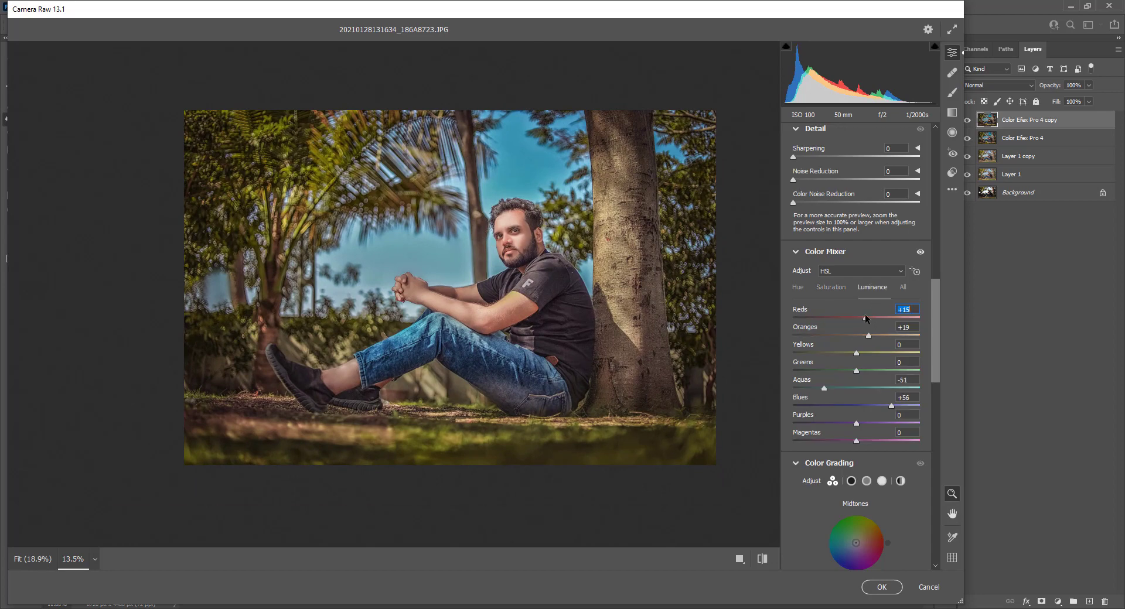
pyautogui.write('0')
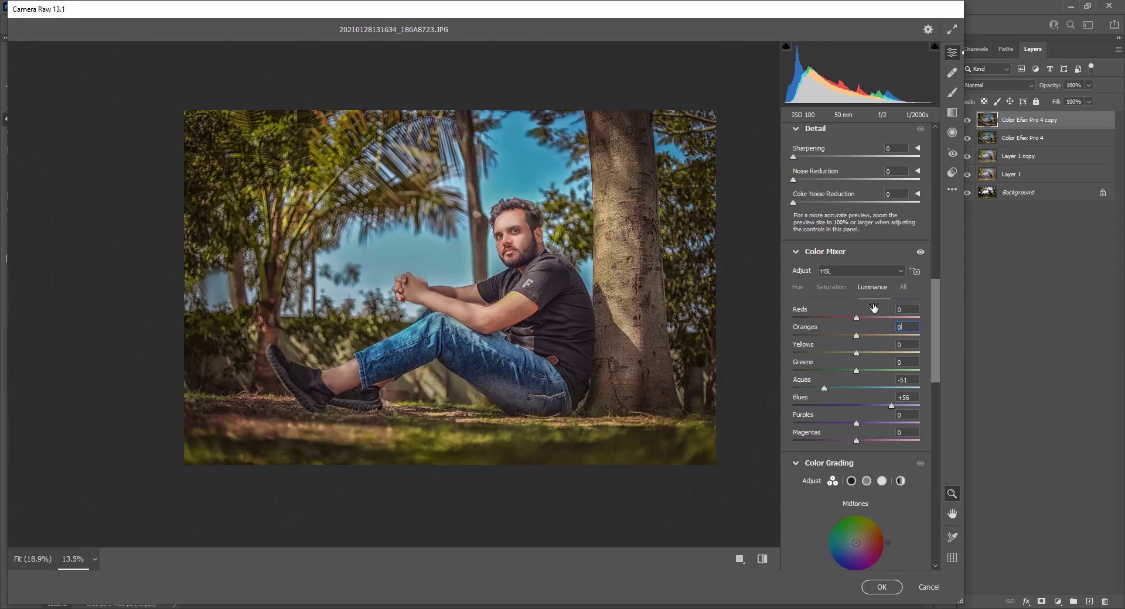
pyautogui.click(831, 287)
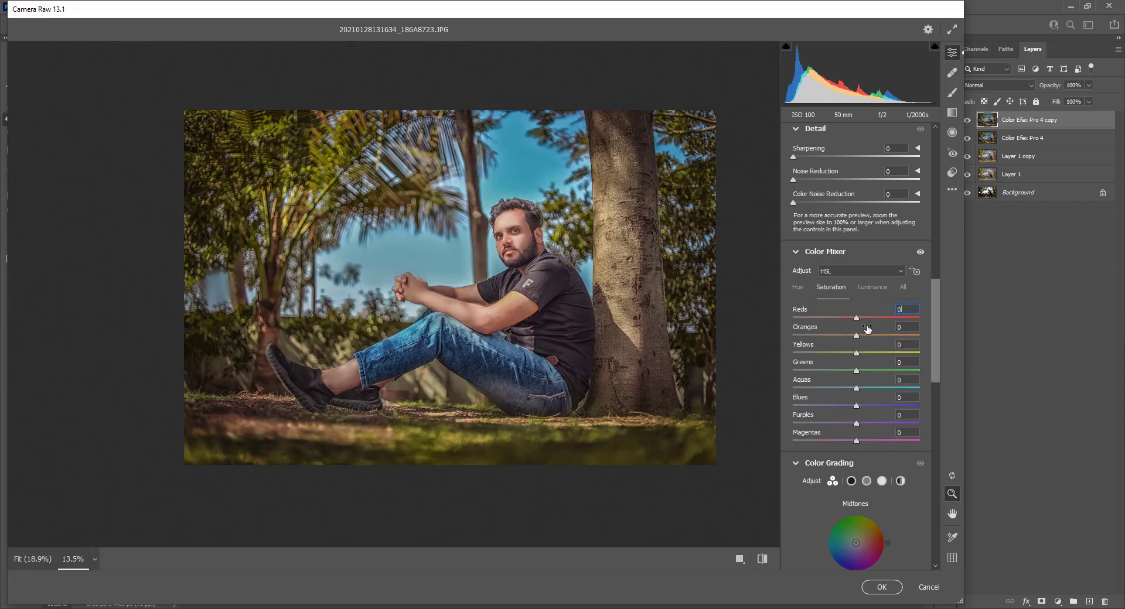
pyautogui.click(867, 287)
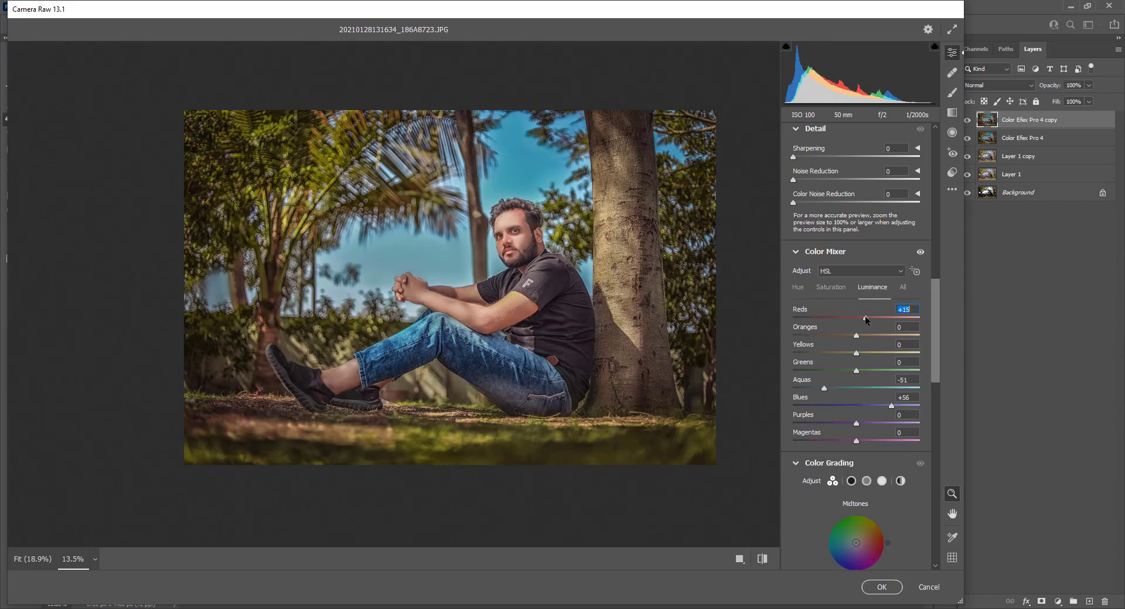
pyautogui.scroll(3, 817, 371)
pyautogui.scroll(1, 828, 374)
pyautogui.scroll(4, 844, 387)
# Set Contrast to +6 and Shadows to +85, leaving Blacks at 0.
pyautogui.scroll(2, 864, 396)
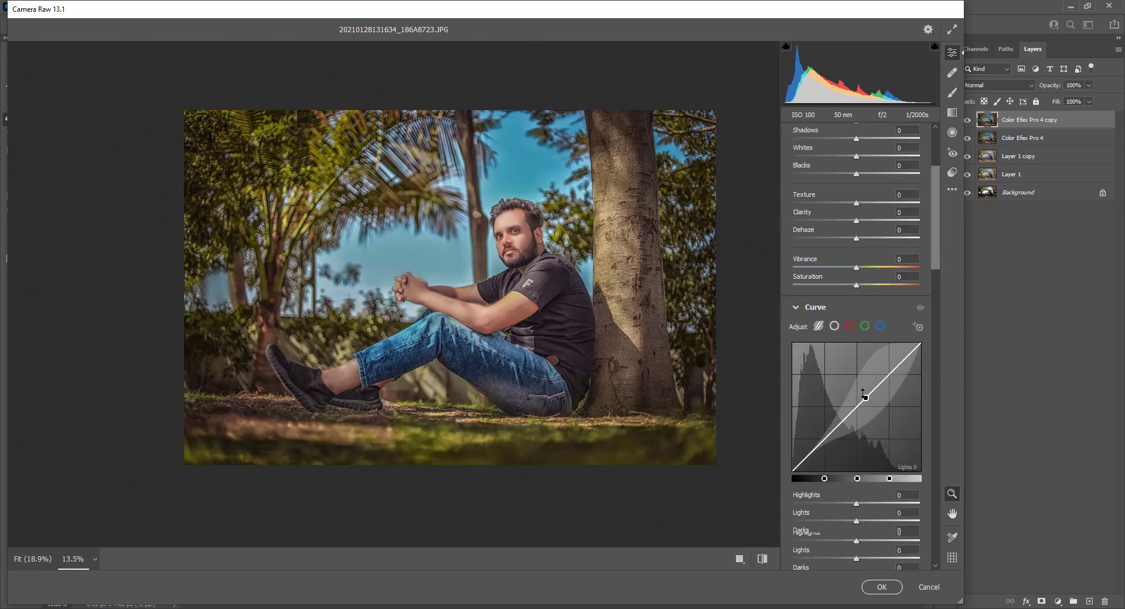
pyautogui.scroll(1, 863, 396)
pyautogui.scroll(2, 853, 477)
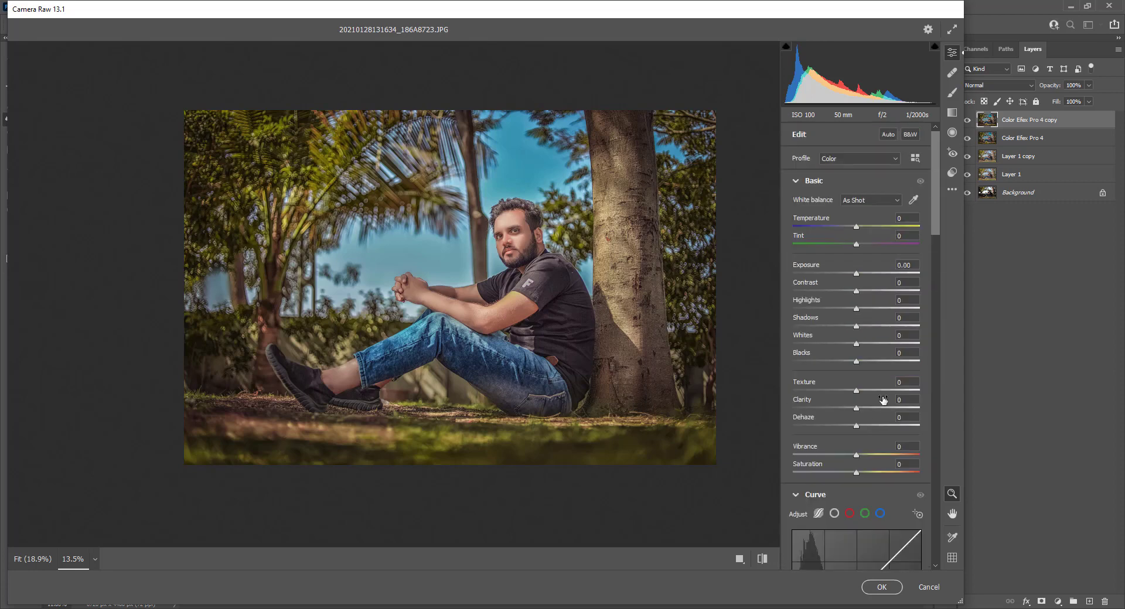
pyautogui.moveTo(865, 290); pyautogui.dragTo(904, 327)
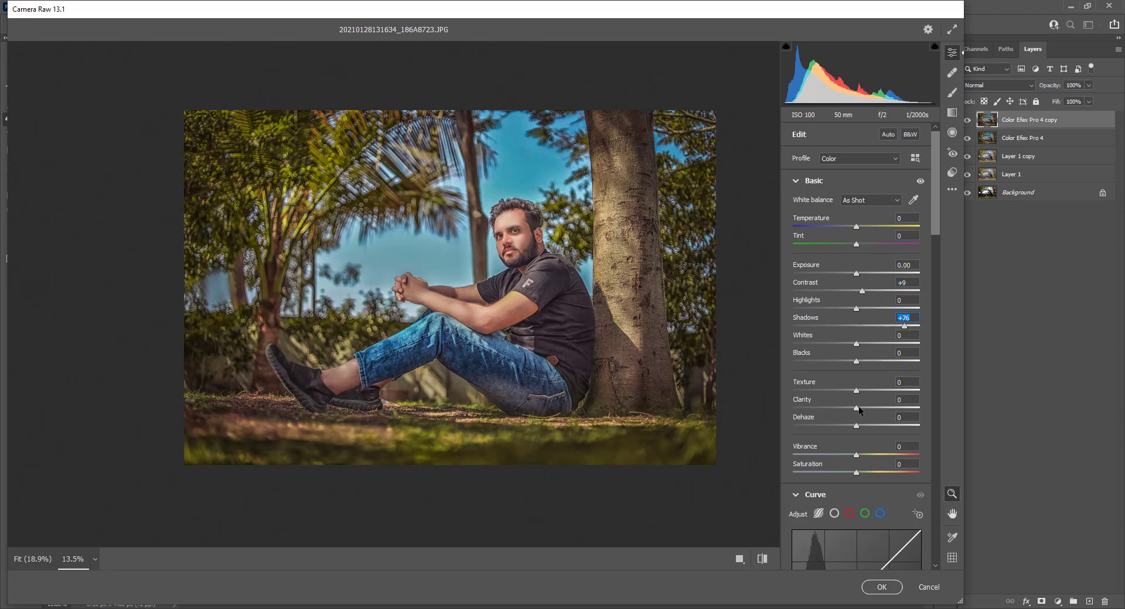
pyautogui.moveTo(856, 408)
pyautogui.mouseDown()
pyautogui.moveTo(869, 410)
pyautogui.moveTo(857, 408)
pyautogui.mouseUp()
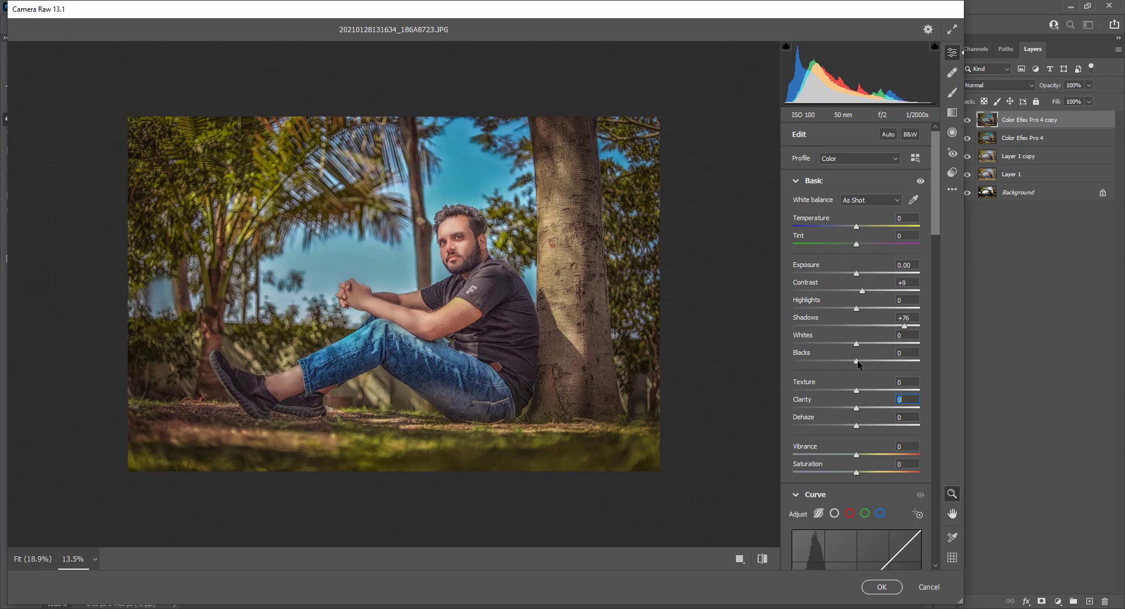
pyautogui.moveTo(857, 361); pyautogui.dragTo(862, 363)
pyautogui.hotkey('ctrl', '+')
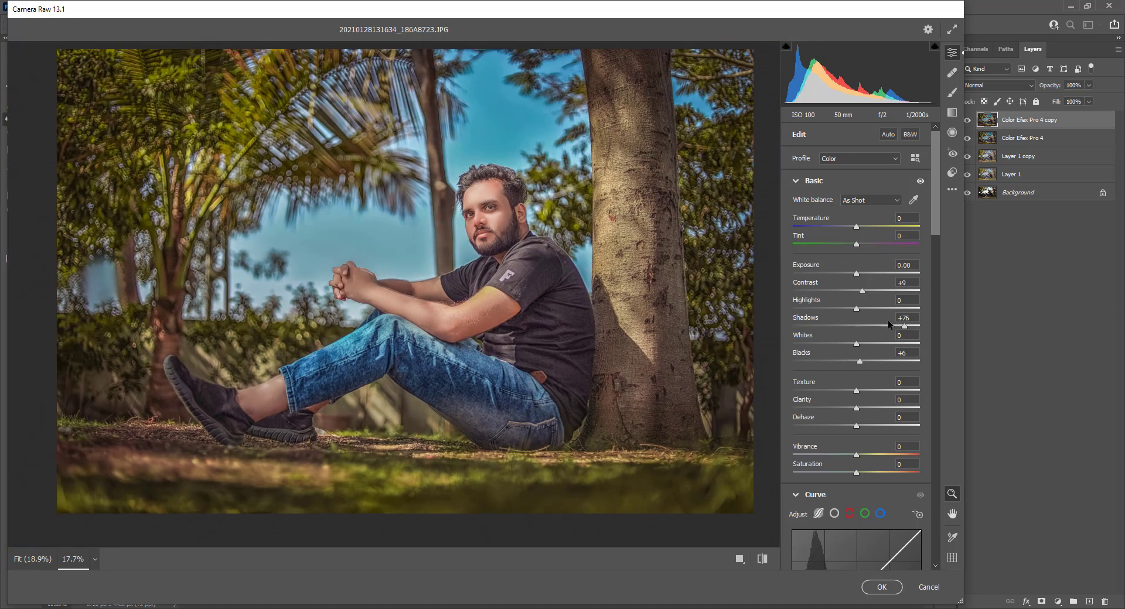
pyautogui.moveTo(861, 291); pyautogui.dragTo(860, 291)
pyautogui.moveTo(870, 328); pyautogui.dragTo(910, 326)
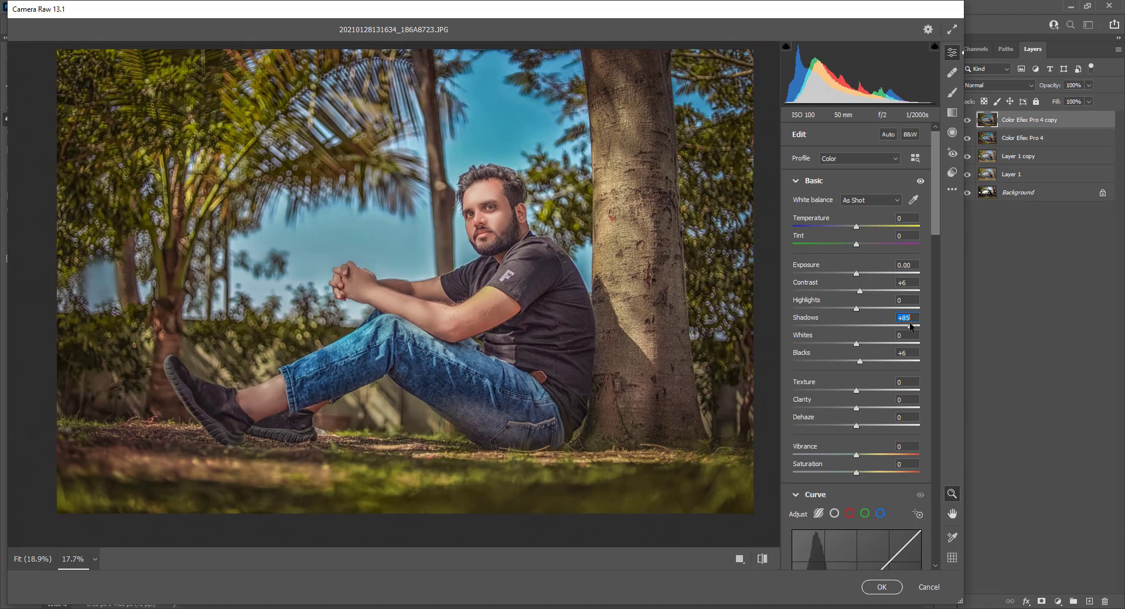
pyautogui.moveTo(860, 361); pyautogui.dragTo(864, 345)
pyautogui.doubleClick(857, 361)
# Lower Whites to +5 and warm the colour temperature slightly.
pyautogui.scroll(-3, 615, 317)
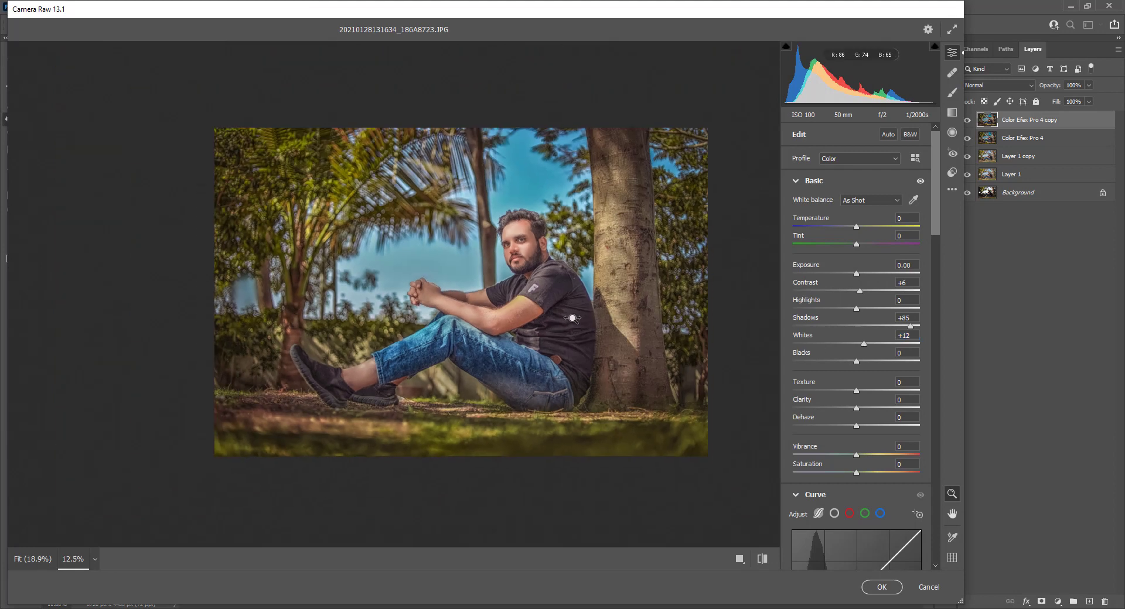
pyautogui.scroll(2, 627, 310)
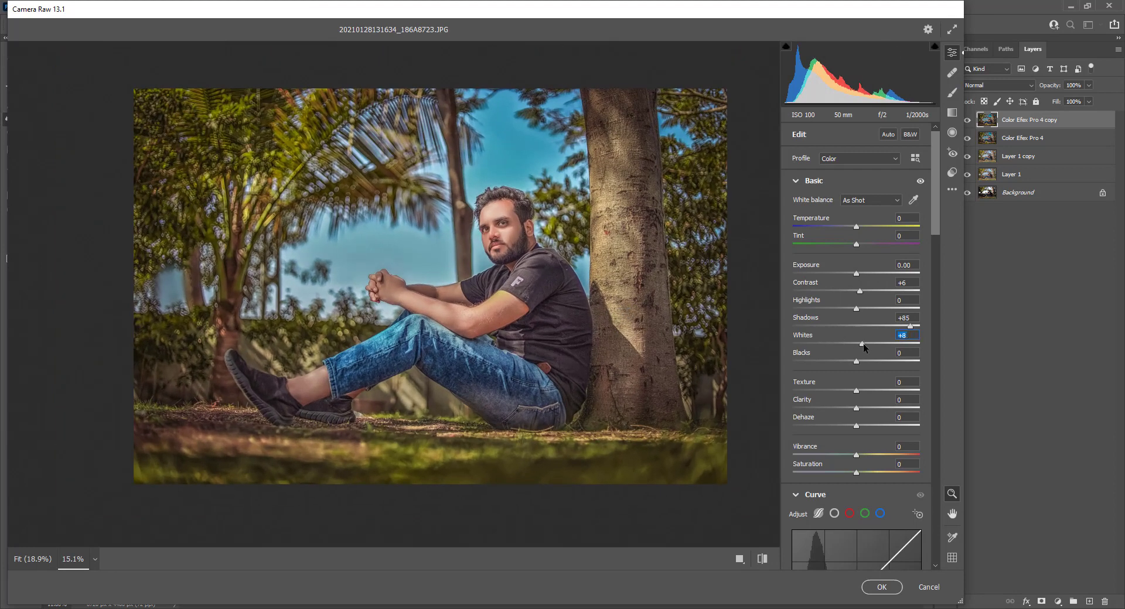
pyautogui.moveTo(863, 344); pyautogui.dragTo(860, 344)
pyautogui.moveTo(856, 227); pyautogui.dragTo(851, 246)
pyautogui.write('0')
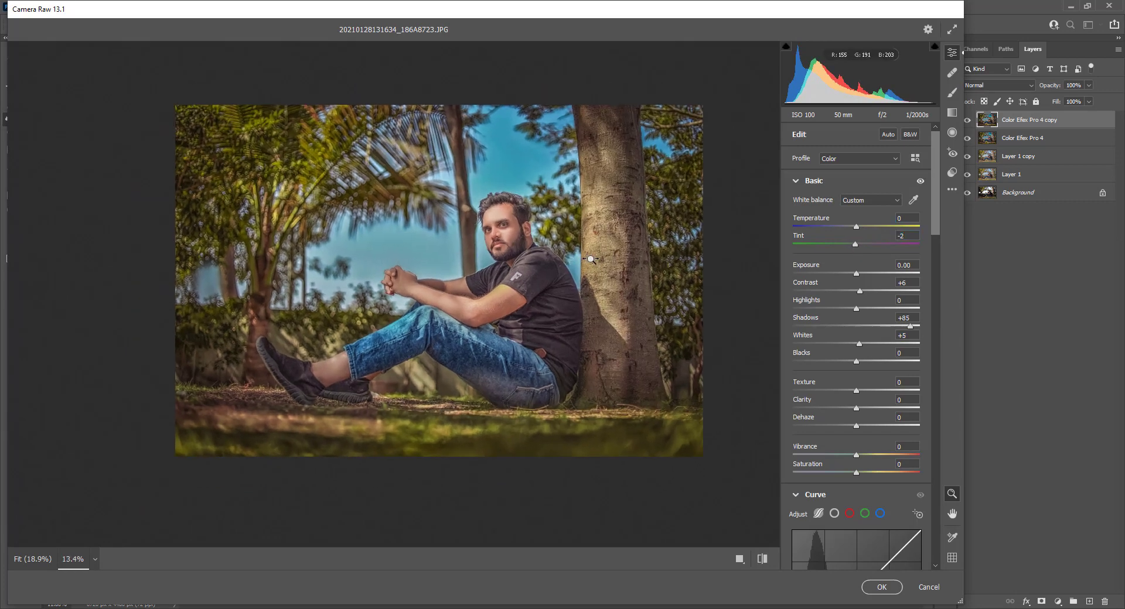
# Add sharpening and noise reduction, including reduced colour noise.
pyautogui.scroll(-1, 914, 463)
pyautogui.scroll(-5, 914, 463)
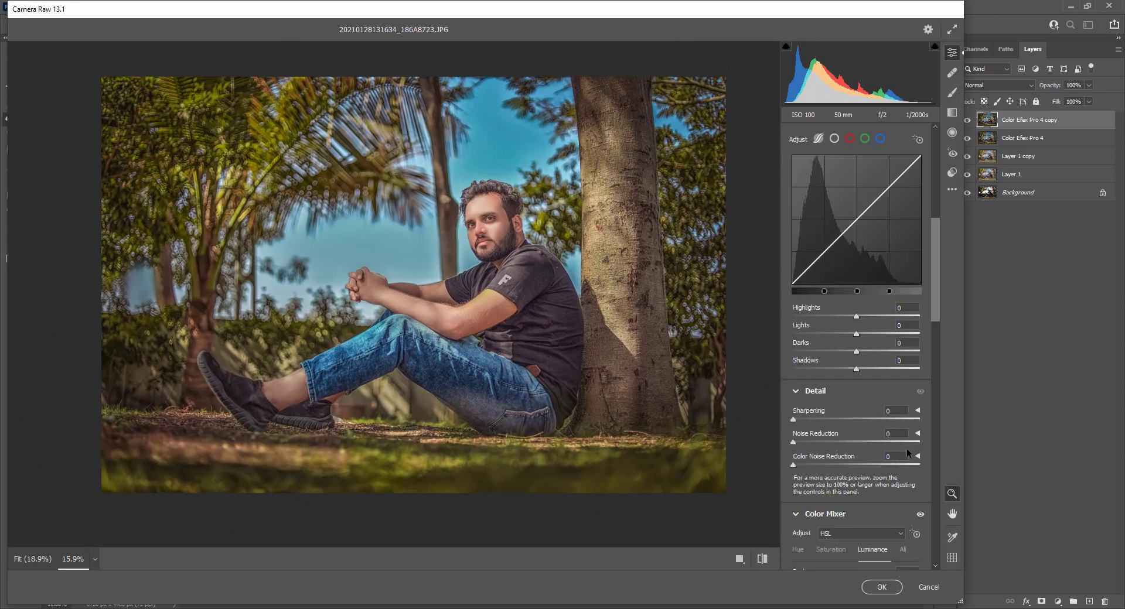
pyautogui.moveTo(798, 438); pyautogui.dragTo(835, 420)
pyautogui.click(824, 462)
# Set Calibration Blue Primary Saturation to +13 and Hue to -1, then apply the grade.
pyautogui.scroll(-2, 832, 463)
pyautogui.scroll(-1, 850, 465)
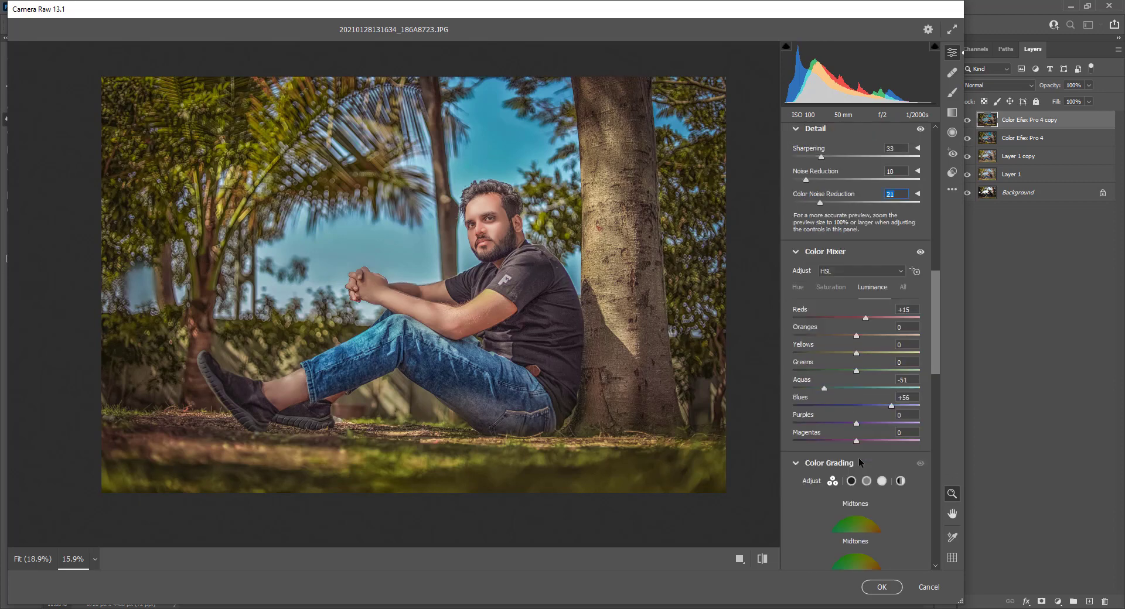
pyautogui.scroll(-2, 859, 458)
pyautogui.scroll(-1, 860, 453)
pyautogui.scroll(4, 871, 440)
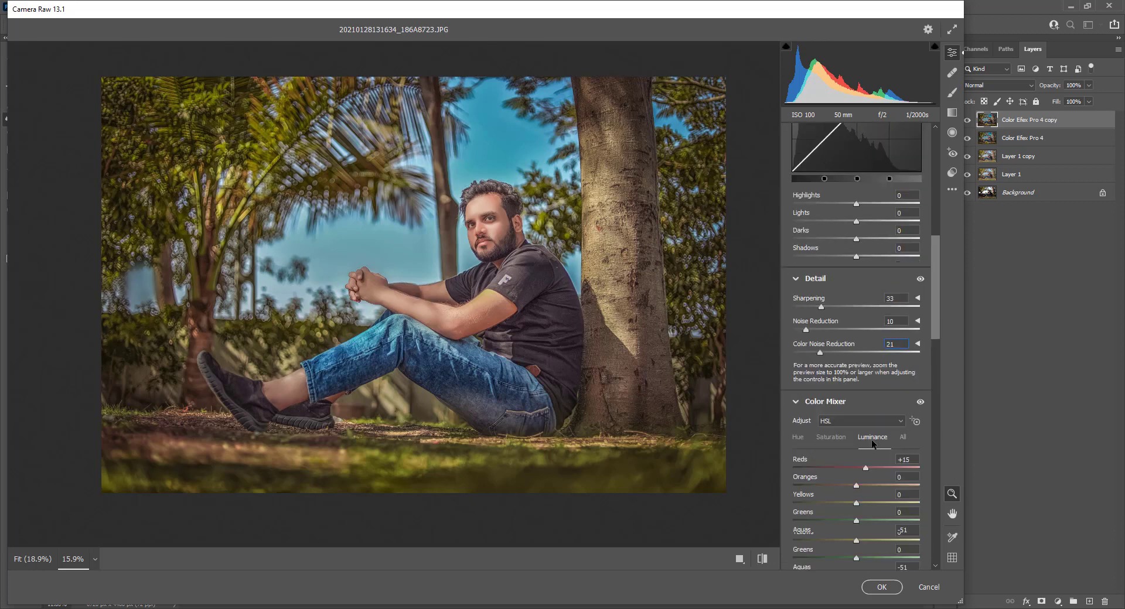
pyautogui.scroll(-3, 872, 443)
pyautogui.scroll(-1, 872, 443)
pyautogui.scroll(-1, 848, 424)
pyautogui.scroll(-2, 828, 399)
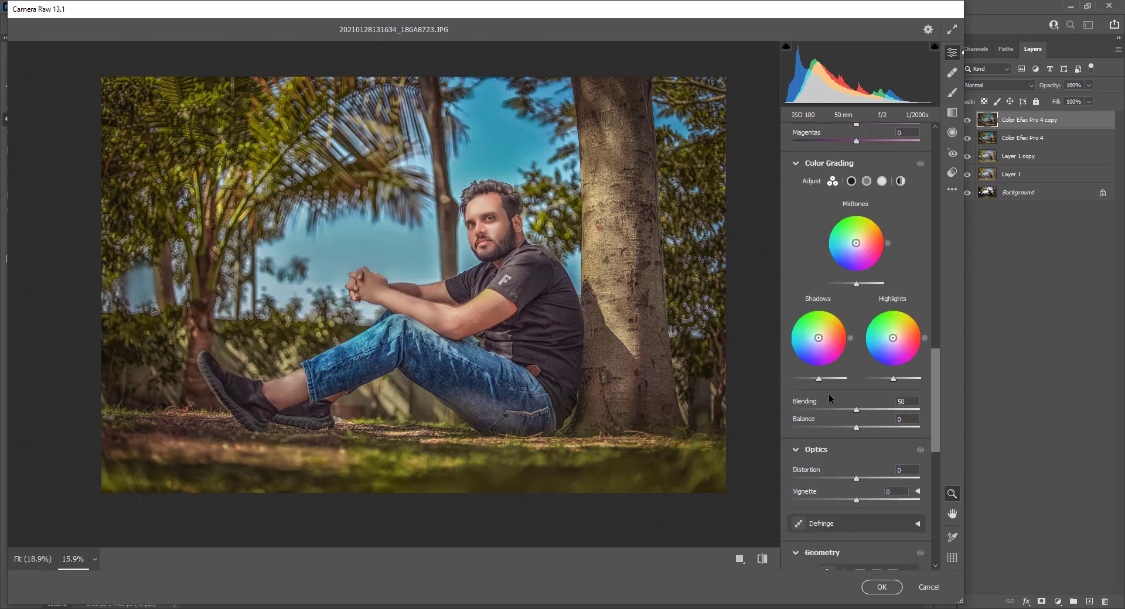
pyautogui.scroll(-1, 828, 428)
pyautogui.scroll(-2, 827, 432)
pyautogui.scroll(-4, 828, 432)
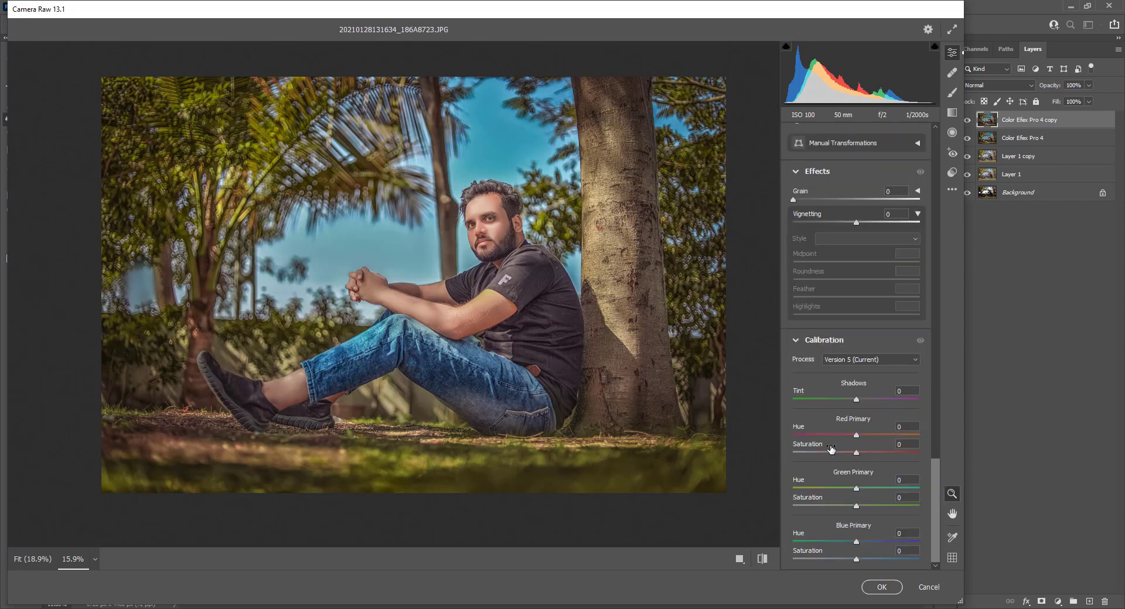
pyautogui.click(871, 558)
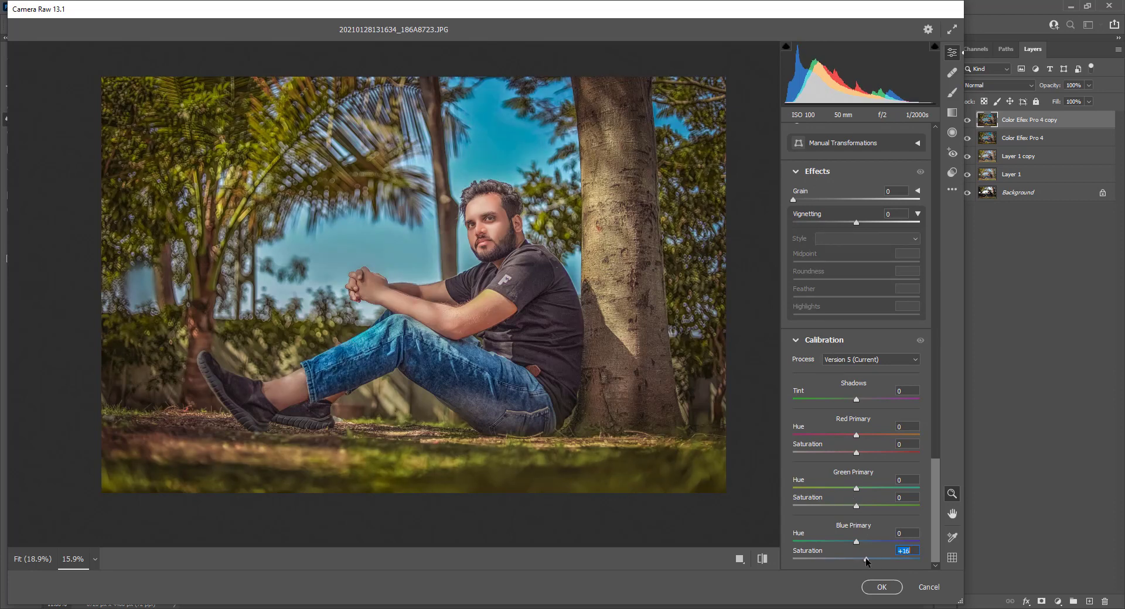
pyautogui.moveTo(873, 559); pyautogui.dragTo(864, 559)
pyautogui.click(864, 541)
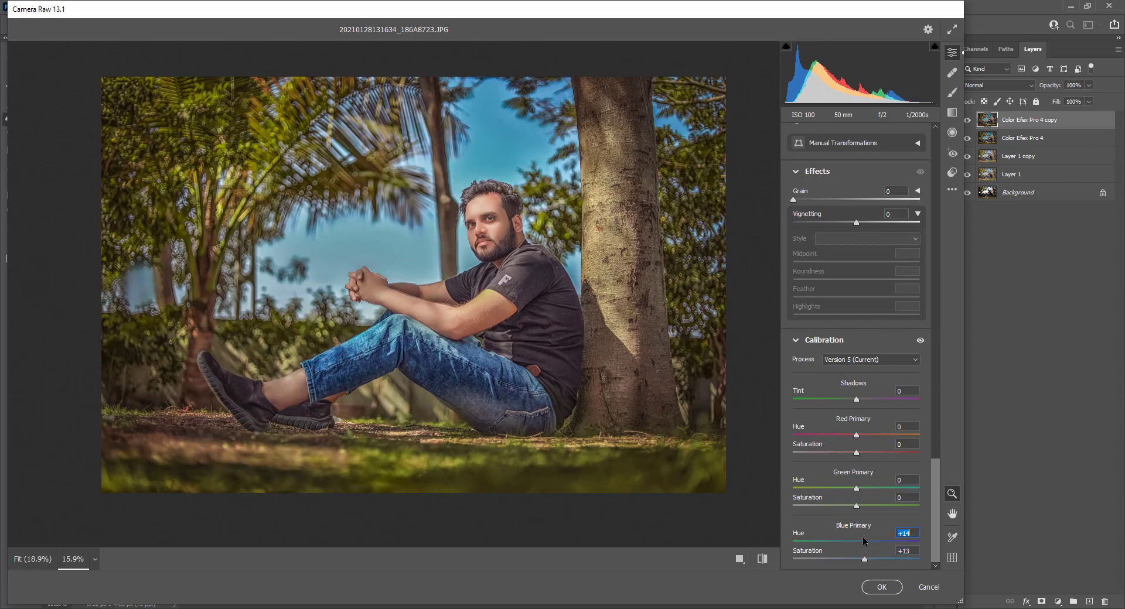
pyautogui.moveTo(868, 540); pyautogui.dragTo(855, 537)
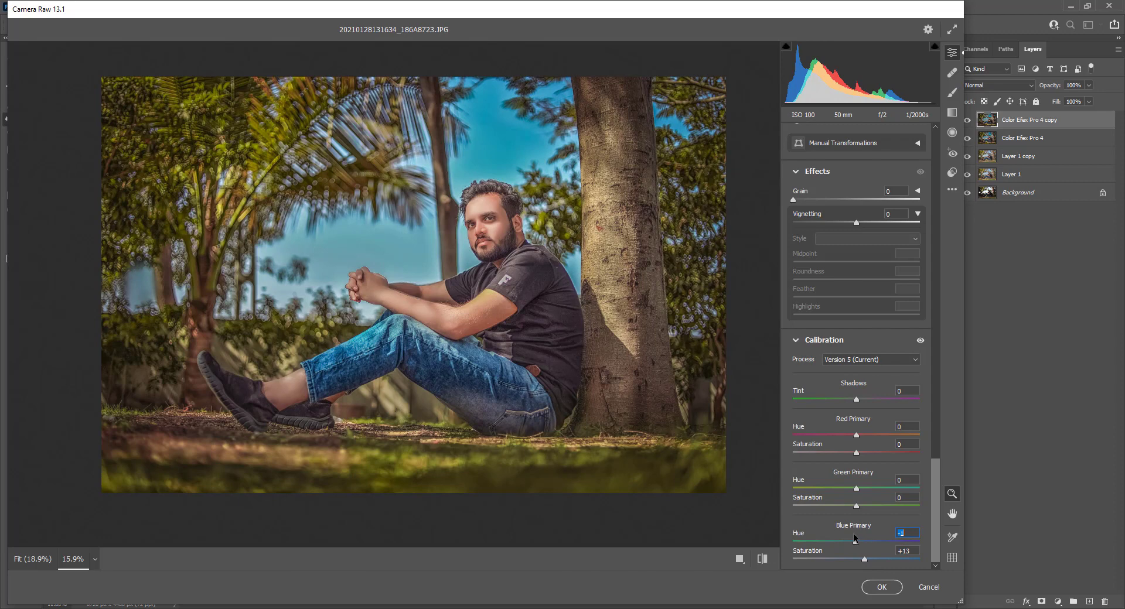
pyautogui.click(882, 587)
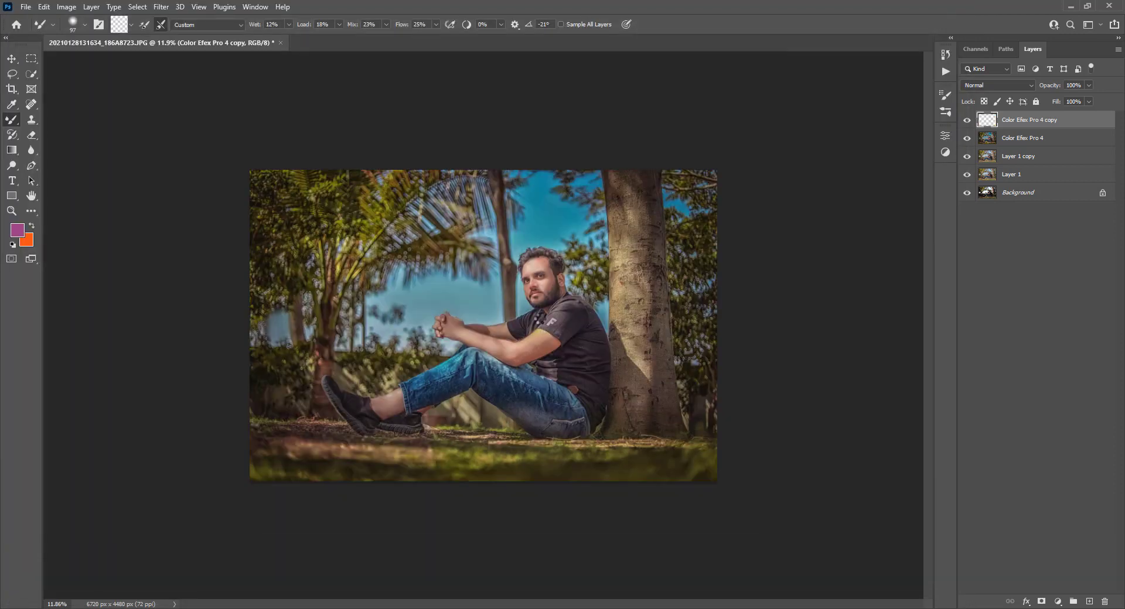
# Toggle the edited layers' visibility to compare against the original Background.
pyautogui.scroll(3, 572, 263)
pyautogui.scroll(3, 572, 263)
pyautogui.scroll(1, 572, 263)
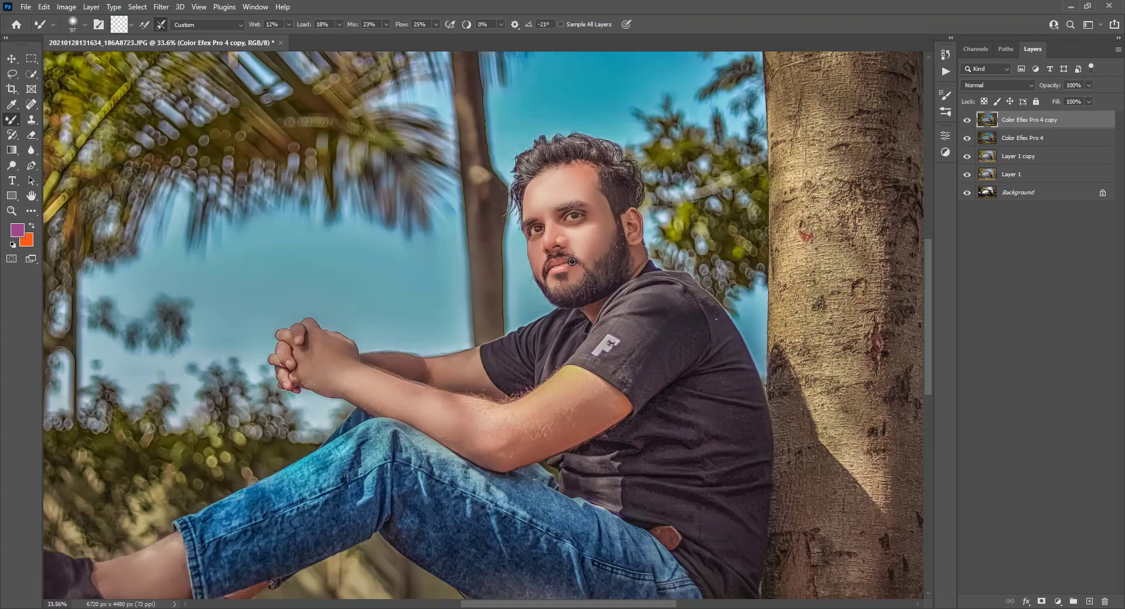
pyautogui.scroll(1, 599, 314)
pyautogui.scroll(1, 603, 320)
pyautogui.keyDown('alt'); pyautogui.click(967, 193); pyautogui.keyUp('alt')
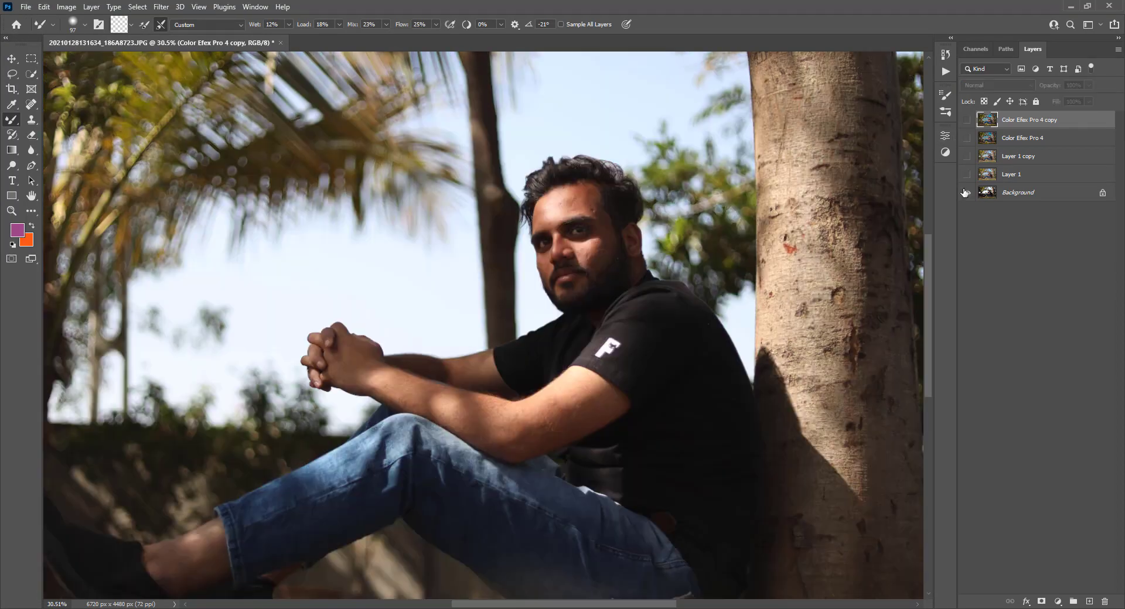
pyautogui.keyDown('alt'); pyautogui.click(967, 193); pyautogui.keyUp('alt')
pyautogui.scroll(-7, 615, 316)
pyautogui.scroll(1, 615, 317)
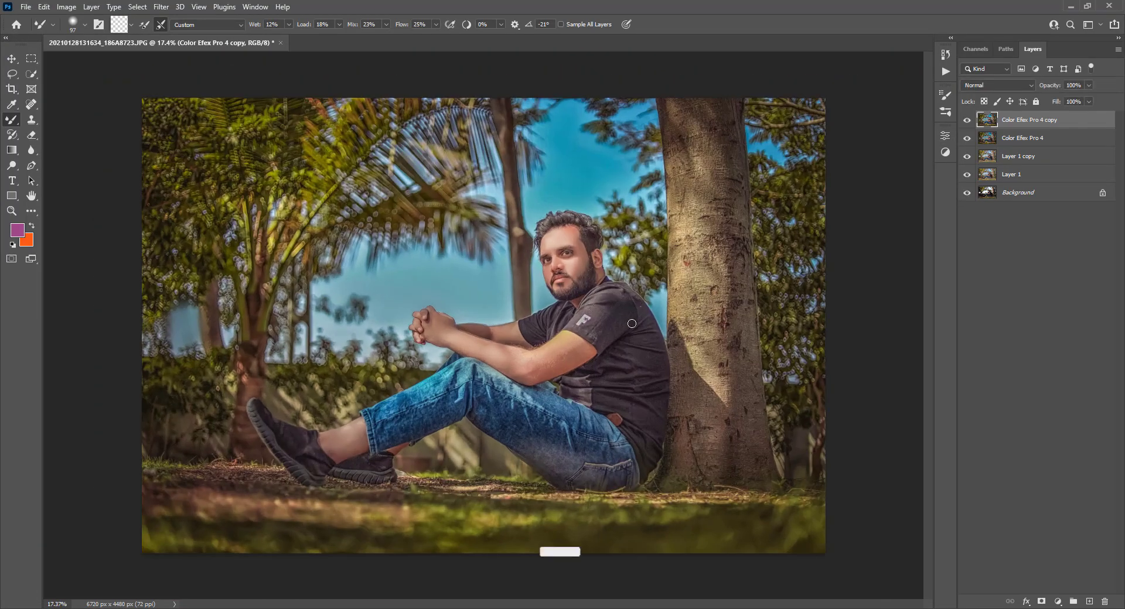
# Add a Selective Color adjustment layer and adjust cyan and black in the Reds.
pyautogui.click(1058, 602)
pyautogui.click(1057, 594)
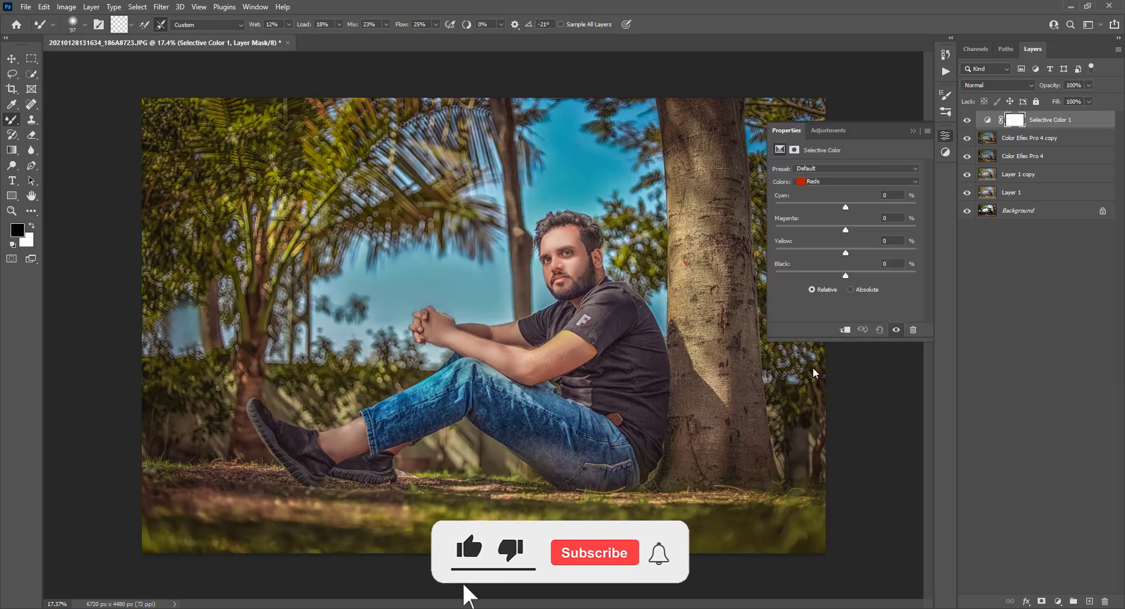
pyautogui.moveTo(845, 275); pyautogui.dragTo(845, 273)
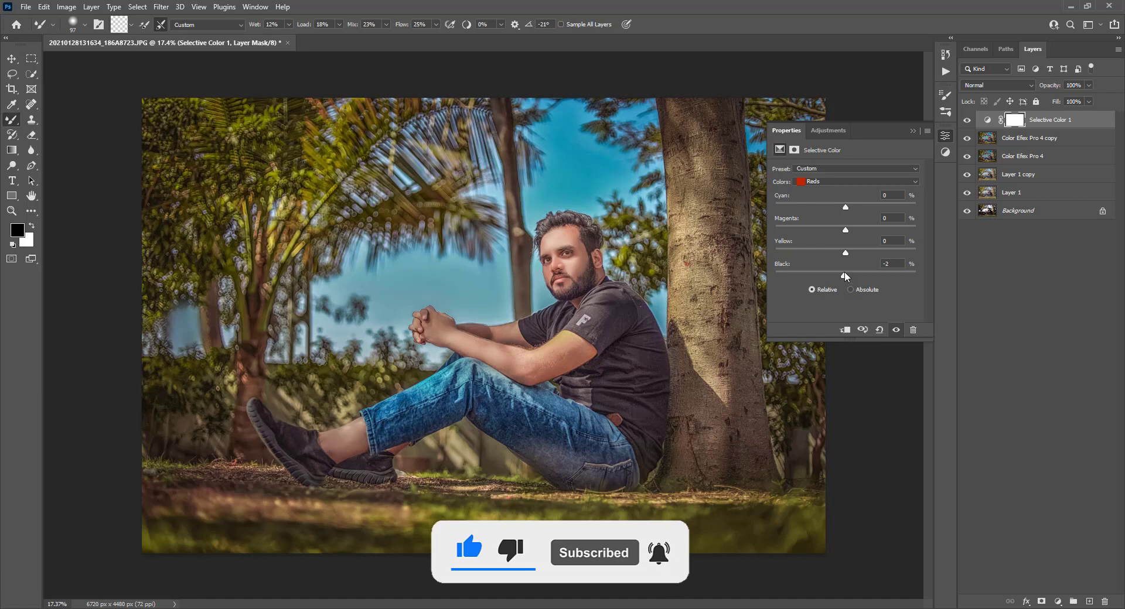
pyautogui.moveTo(845, 207)
pyautogui.mouseDown()
pyautogui.moveTo(883, 210)
pyautogui.moveTo(865, 211)
pyautogui.mouseUp()
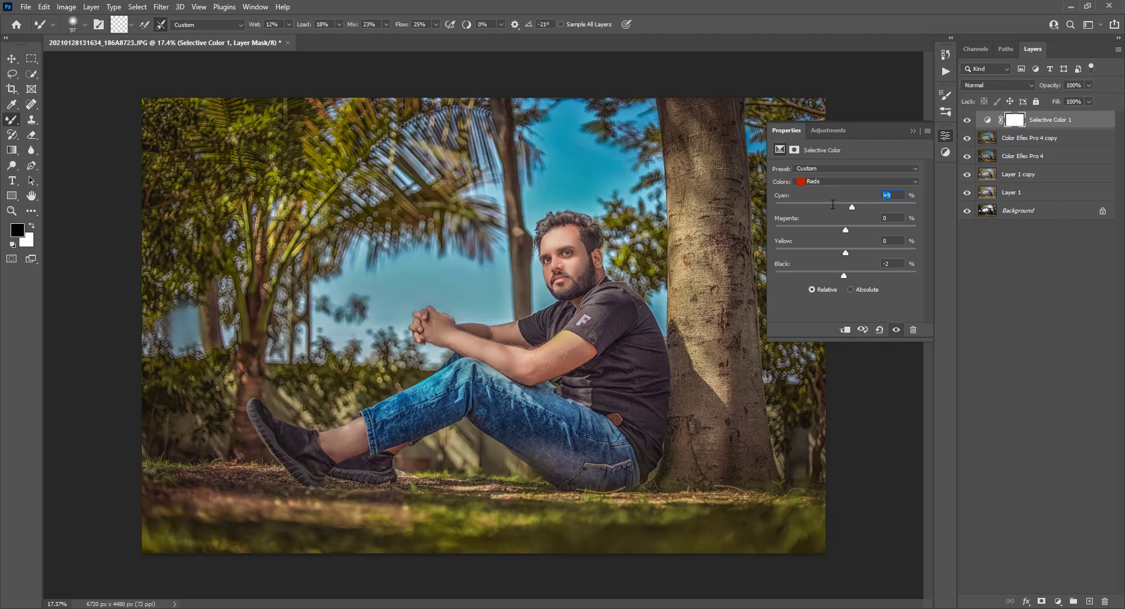
pyautogui.write('0')
pyautogui.moveTo(859, 205); pyautogui.dragTo(856, 206)
# Reset the yellow amount in the Blacks range to 0.
pyautogui.click(822, 179)
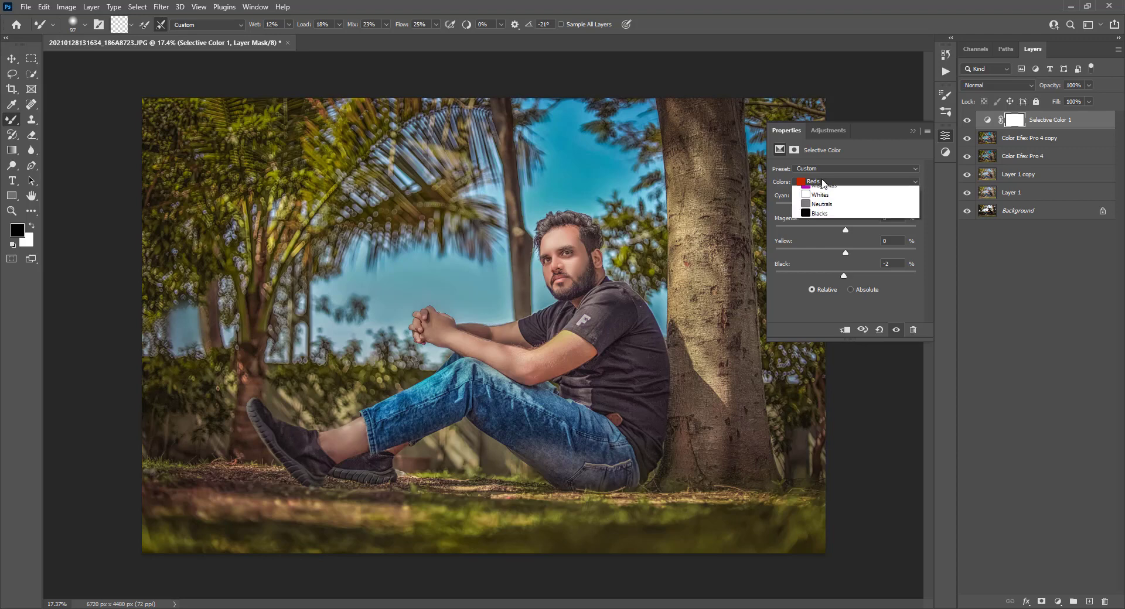
pyautogui.click(820, 267)
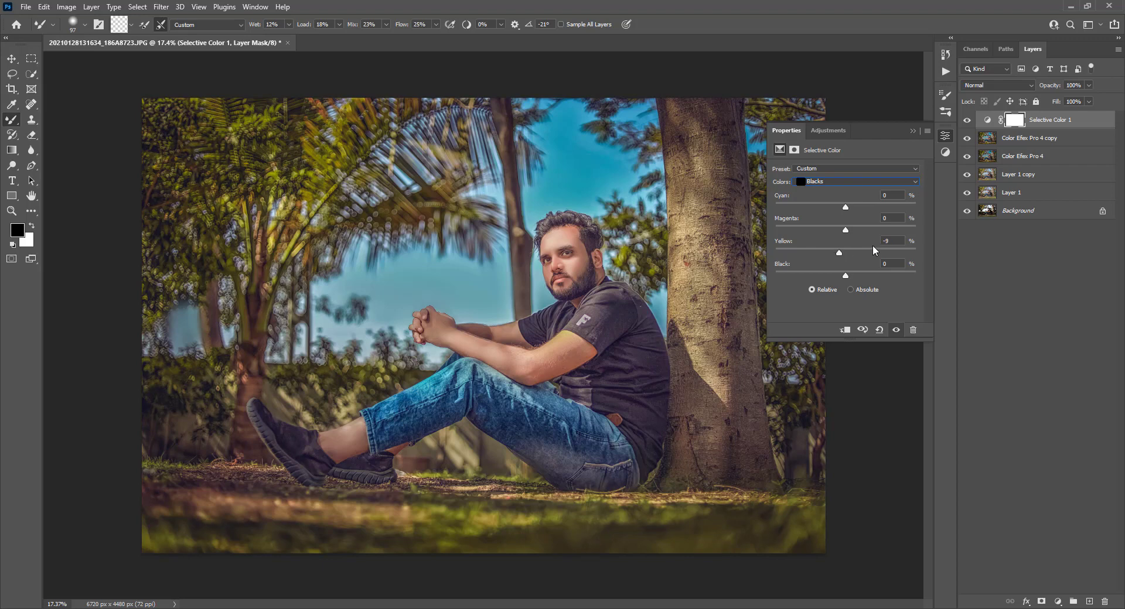
pyautogui.press('BackSpace')
pyautogui.press('BackSpace')
pyautogui.write('0')
# Set the Yellows range to Cyan -22% and close the Selective Color properties.
pyautogui.click(846, 180)
pyautogui.click(831, 201)
pyautogui.click(808, 202)
pyautogui.moveTo(825, 205); pyautogui.dragTo(831, 206)
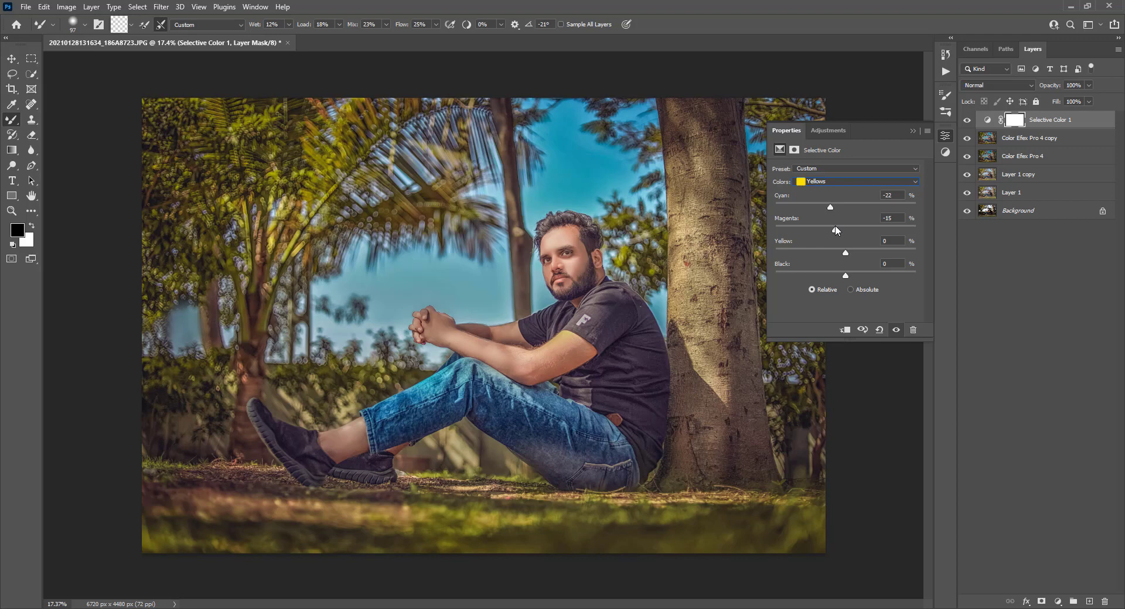
pyautogui.click(913, 131)
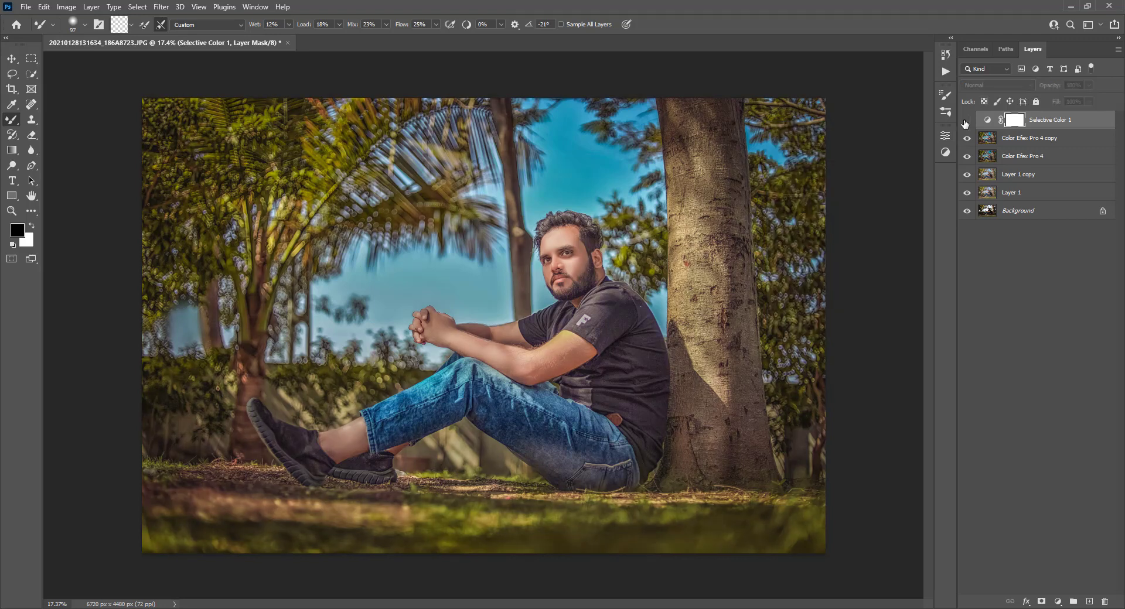
# Place the flare image embedded, set it to Screen blend, and position it over the treetops.
pyautogui.click(26, 7)
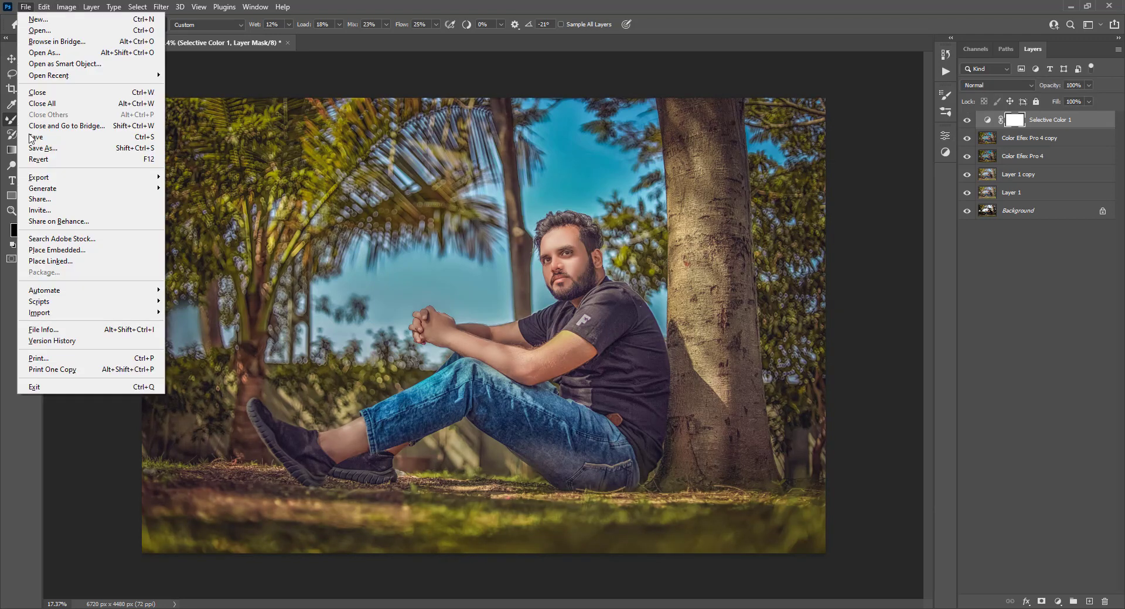
pyautogui.click(39, 252)
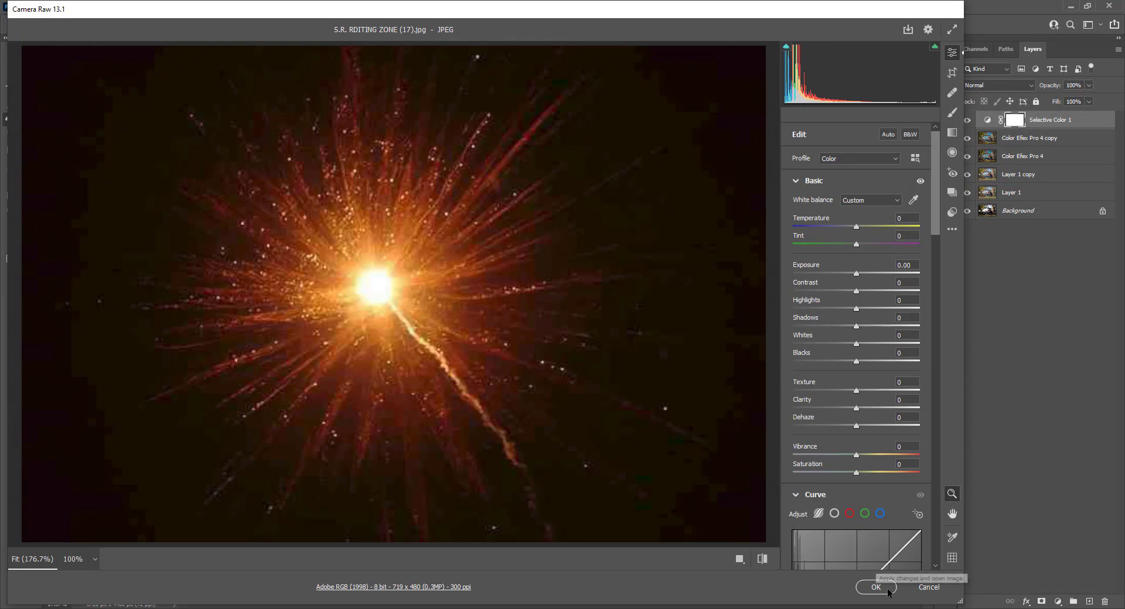
pyautogui.click(874, 587)
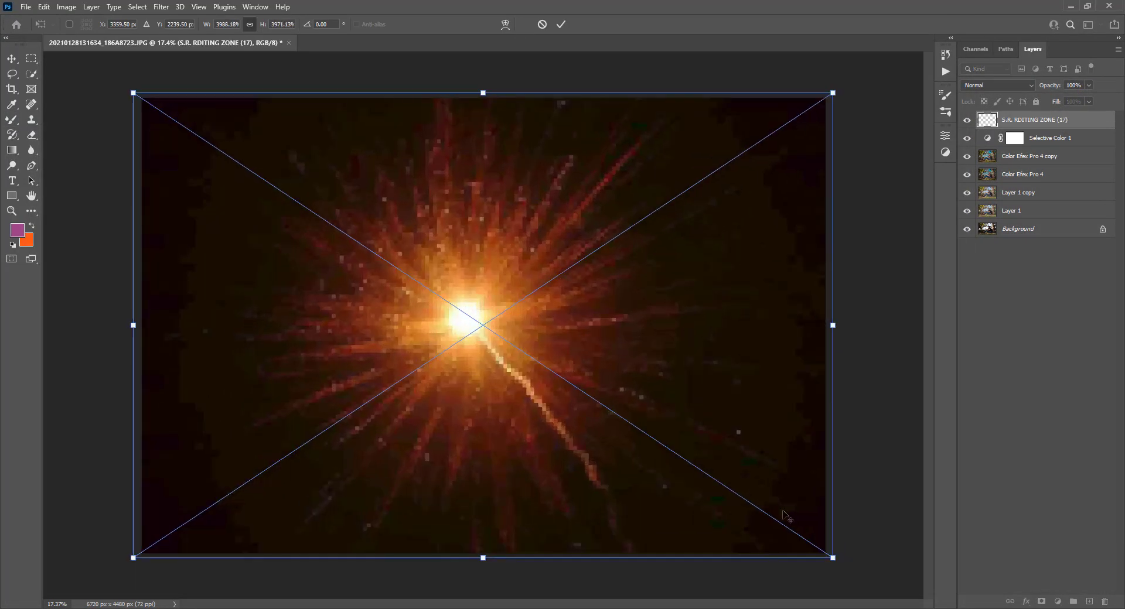
pyautogui.moveTo(702, 460); pyautogui.dragTo(630, 205)
pyautogui.click(560, 24)
pyautogui.click(990, 85)
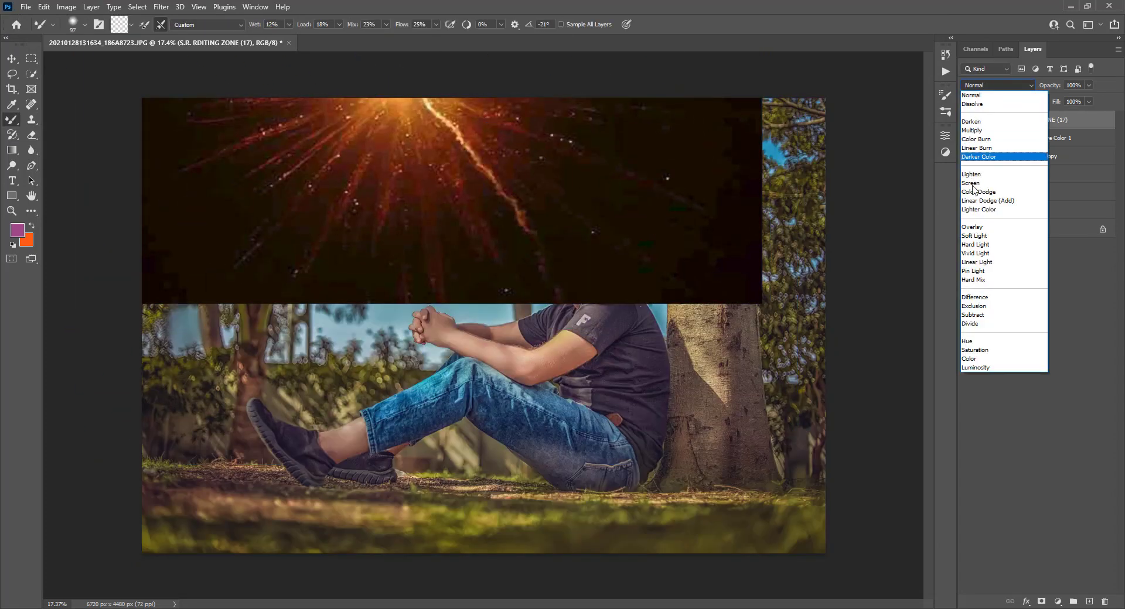
pyautogui.click(974, 184)
pyautogui.press('v')
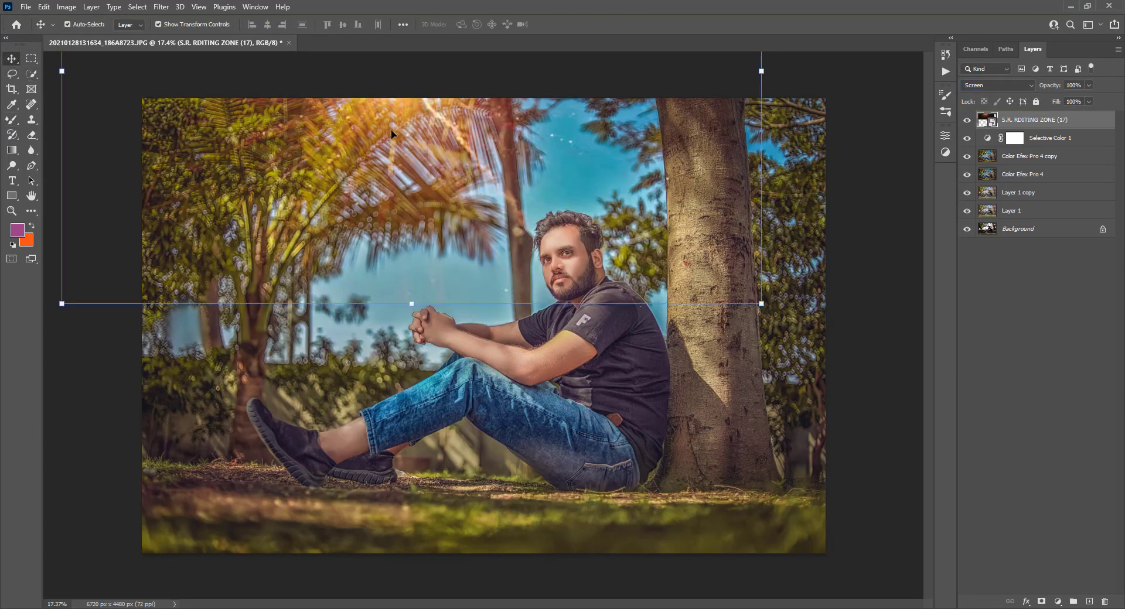
pyautogui.moveTo(395, 134); pyautogui.dragTo(564, 187)
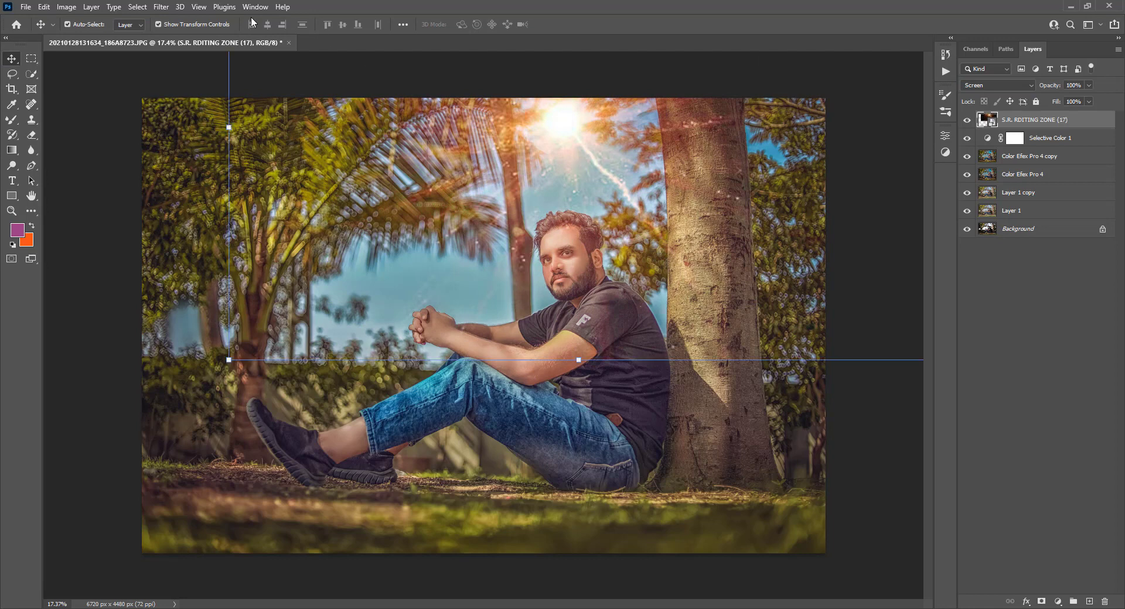
# Add a 161.8-pixel Gaussian Blur and a Levels black-point tweak to the flare.
pyautogui.click(161, 6)
pyautogui.click(328, 201)
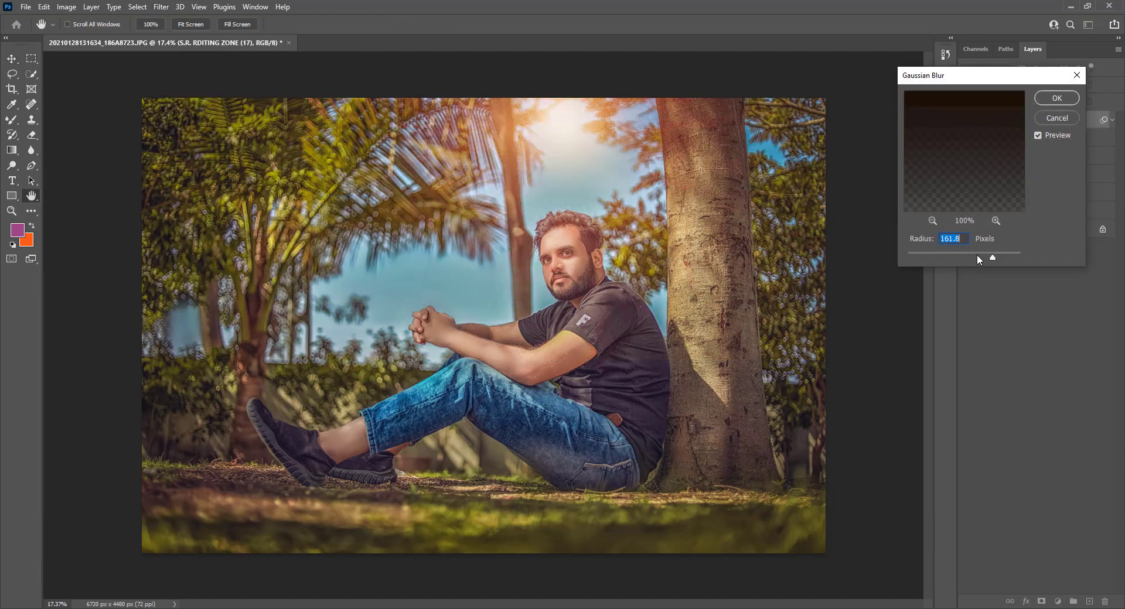
pyautogui.click(1049, 99)
pyautogui.click(66, 7)
pyautogui.moveTo(84, 37)
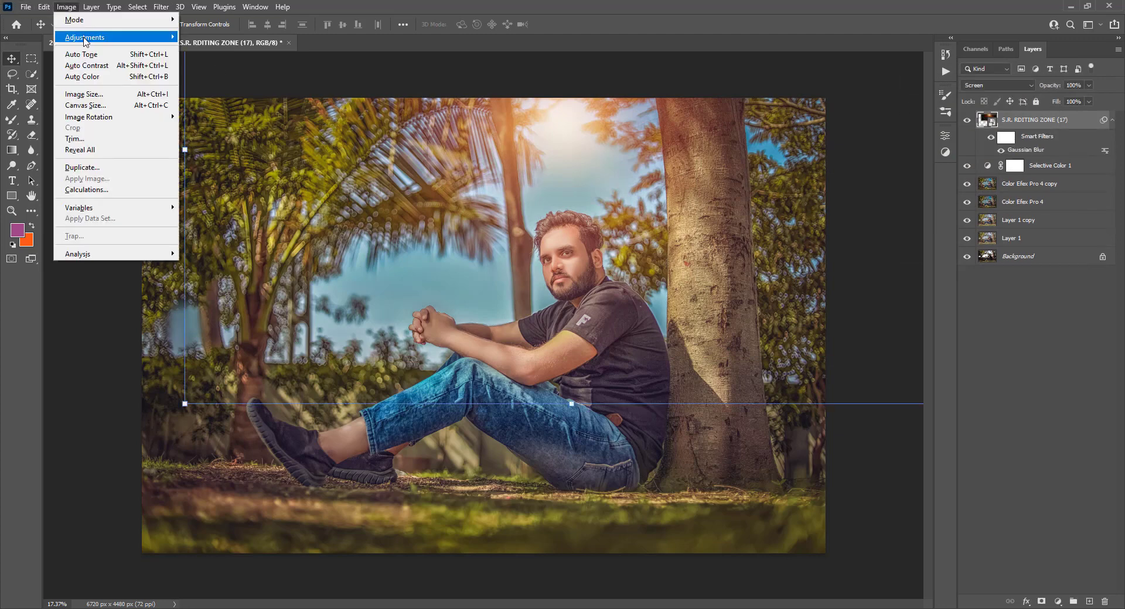
pyautogui.click(208, 54)
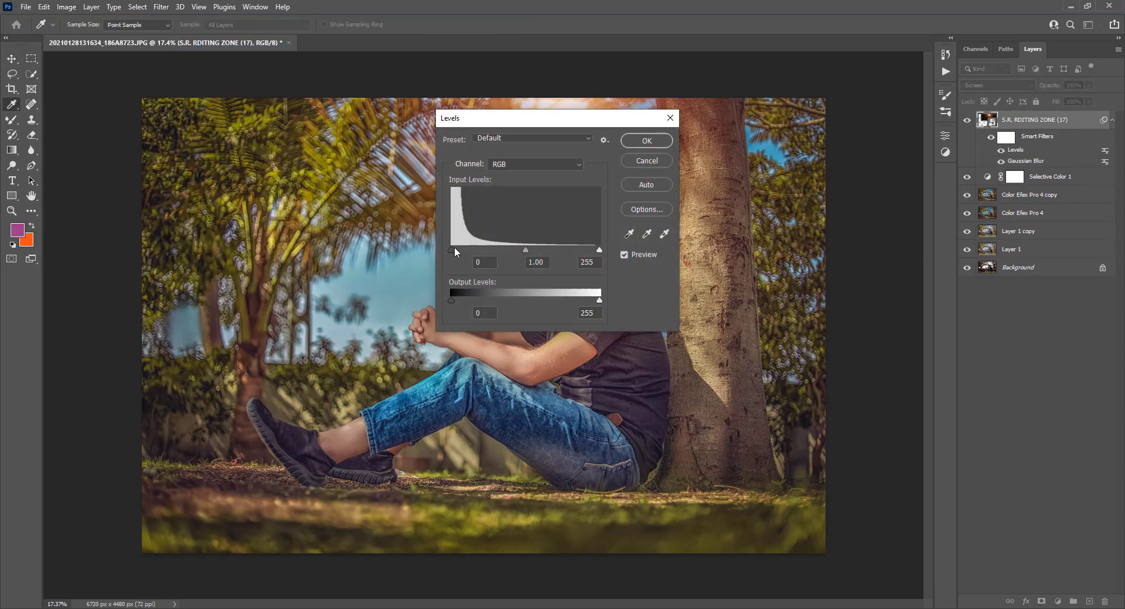
pyautogui.moveTo(455, 248); pyautogui.dragTo(452, 249)
pyautogui.click(647, 141)
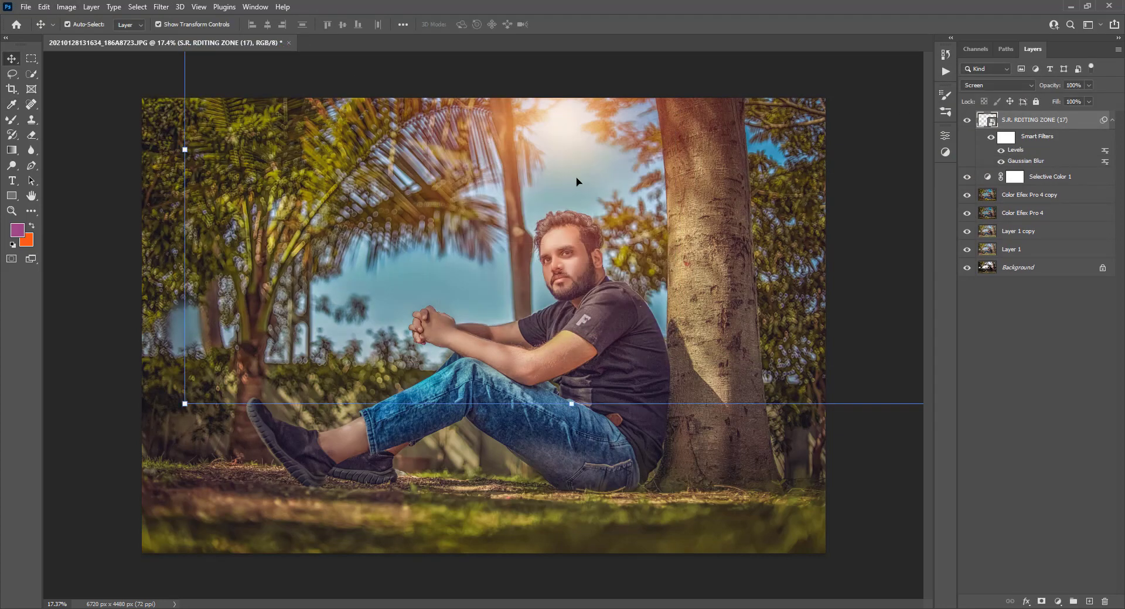
pyautogui.press('v')
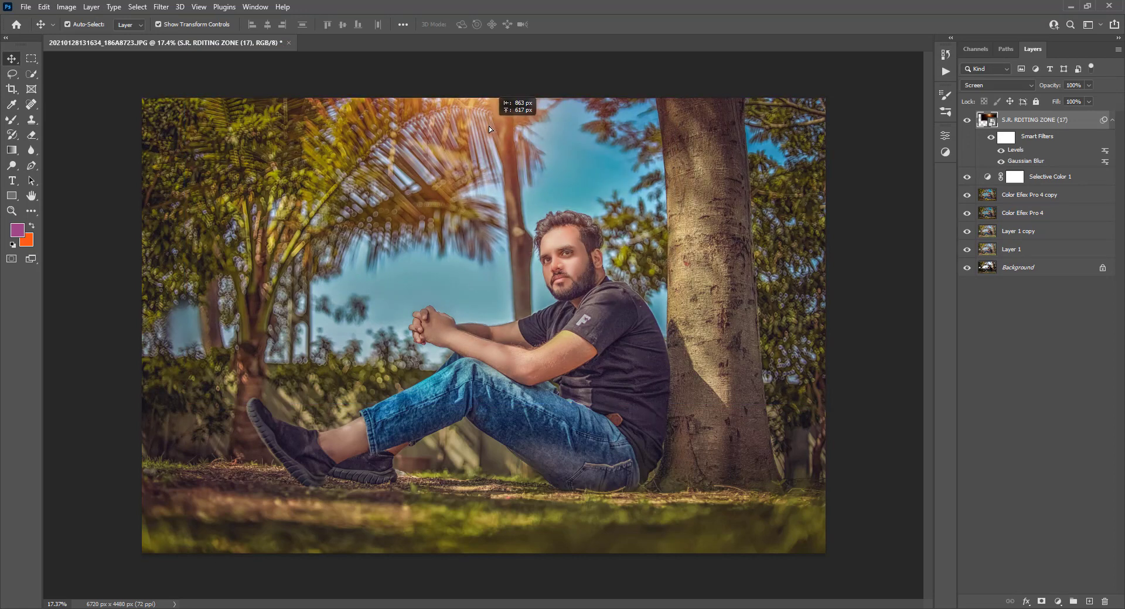
# Fade the flare layer to 64% opacity and toggle it to compare the glow.
pyautogui.click(1088, 86)
pyautogui.moveTo(1091, 98); pyautogui.dragTo(1074, 103)
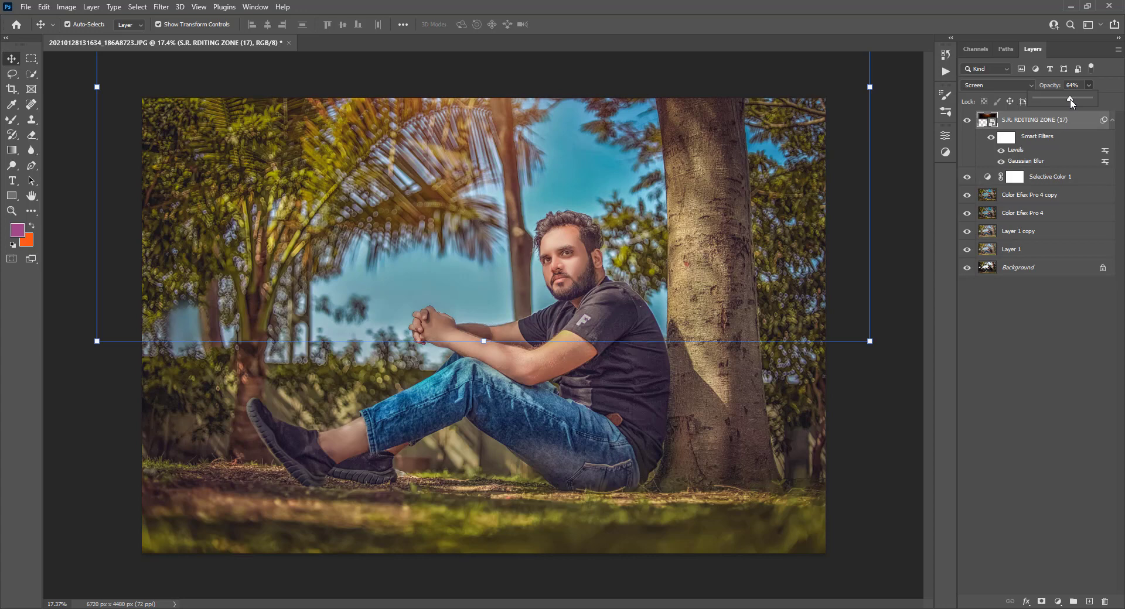
pyautogui.click(967, 120)
pyautogui.click(966, 120)
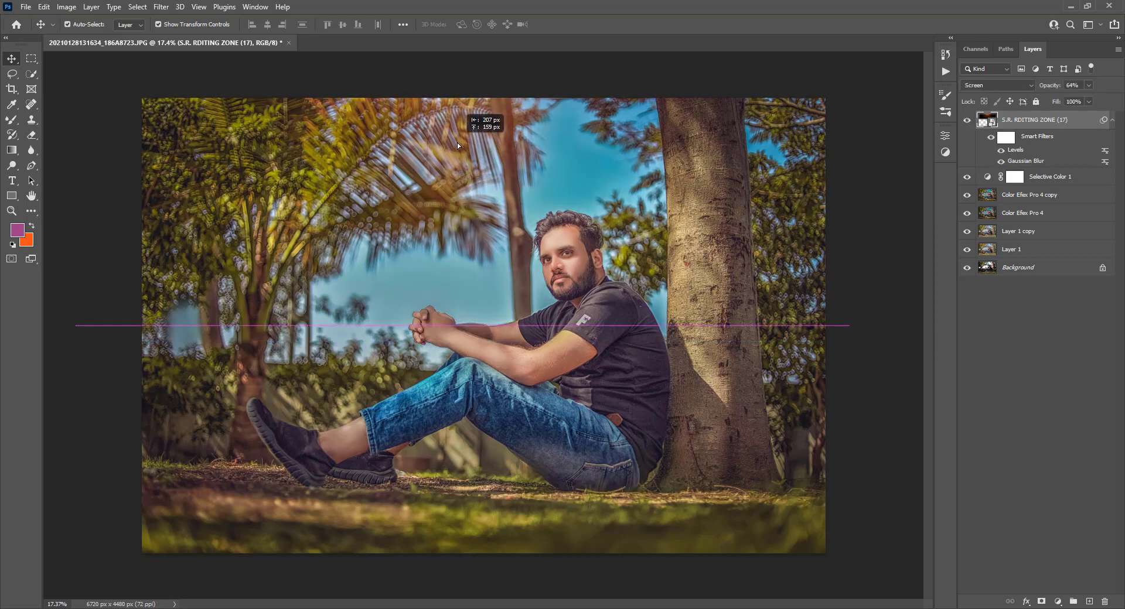
pyautogui.click(452, 160)
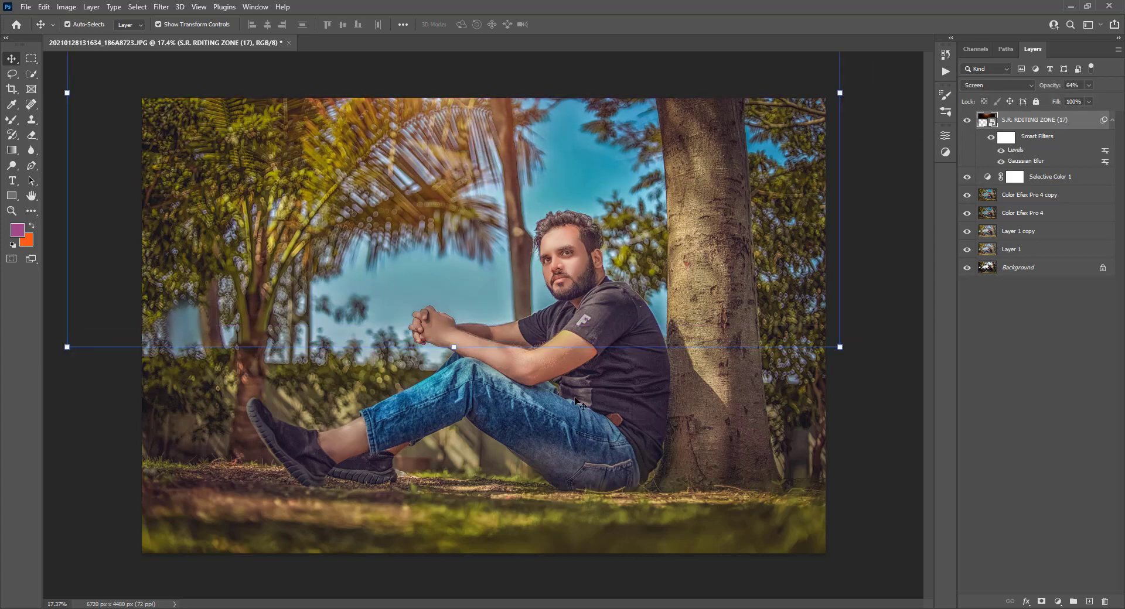
pyautogui.scroll(2, 573, 298)
pyautogui.scroll(1, 574, 298)
pyautogui.scroll(-2, 589, 251)
# Quick-select the man's upper arm.
pyautogui.scroll(-2, 589, 251)
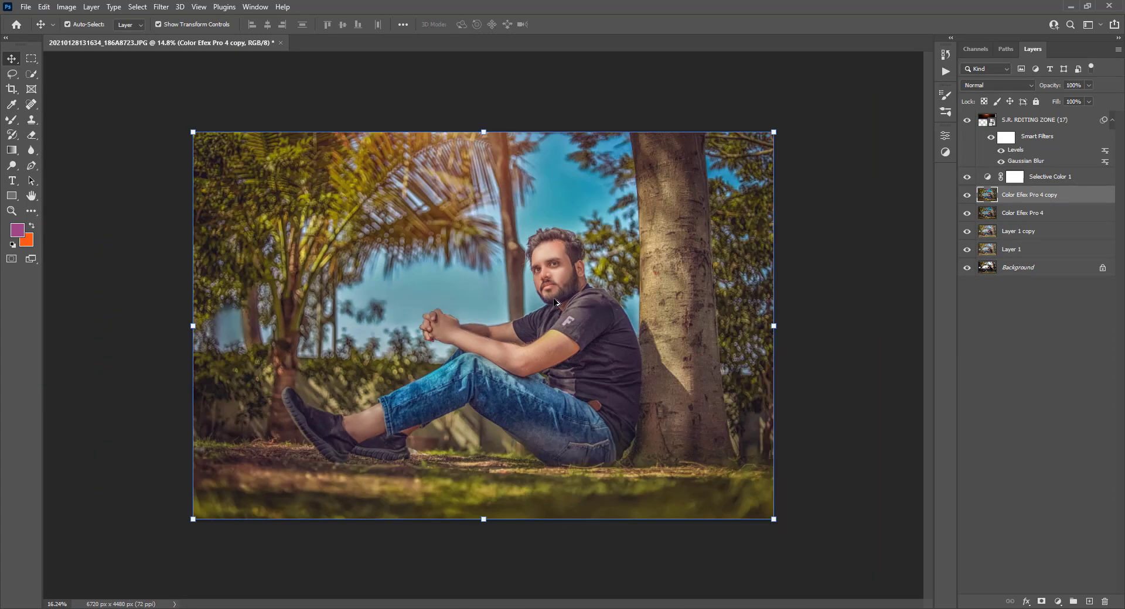
pyautogui.scroll(1, 655, 310)
pyautogui.click(32, 73)
pyautogui.scroll(2, 475, 334)
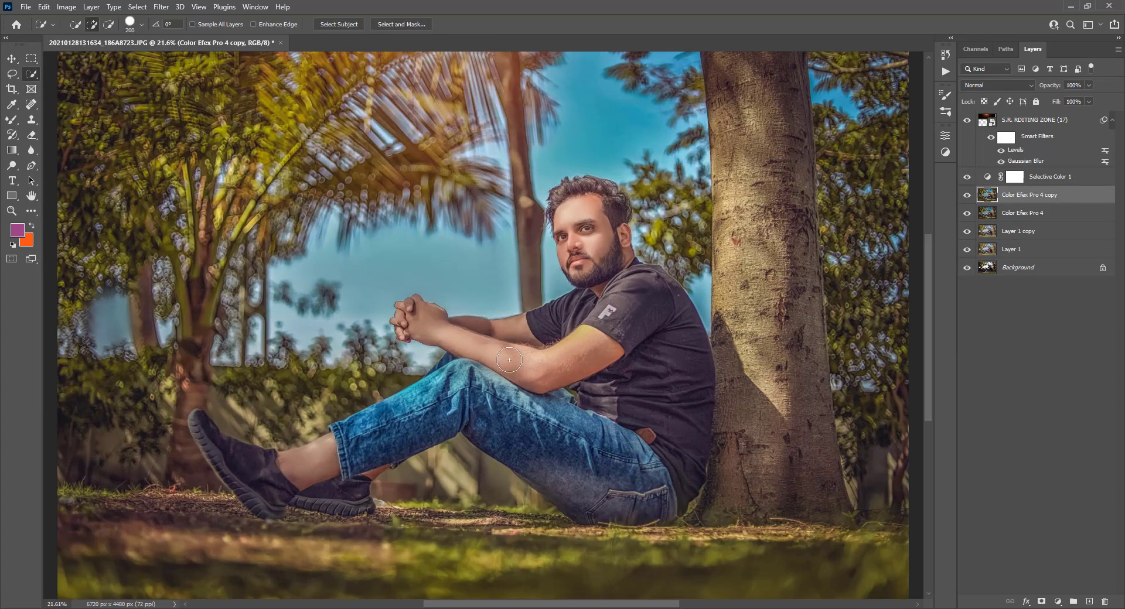
pyautogui.moveTo(580, 365)
pyautogui.mouseDown()
pyautogui.moveTo(577, 336)
pyautogui.moveTo(556, 346)
pyautogui.moveTo(533, 329)
pyautogui.moveTo(515, 361)
pyautogui.mouseUp()
# Add a Selective Color layer masked to the arm with Yellows: Yellow -48, Black -37.
pyautogui.click(1058, 602)
pyautogui.click(1049, 599)
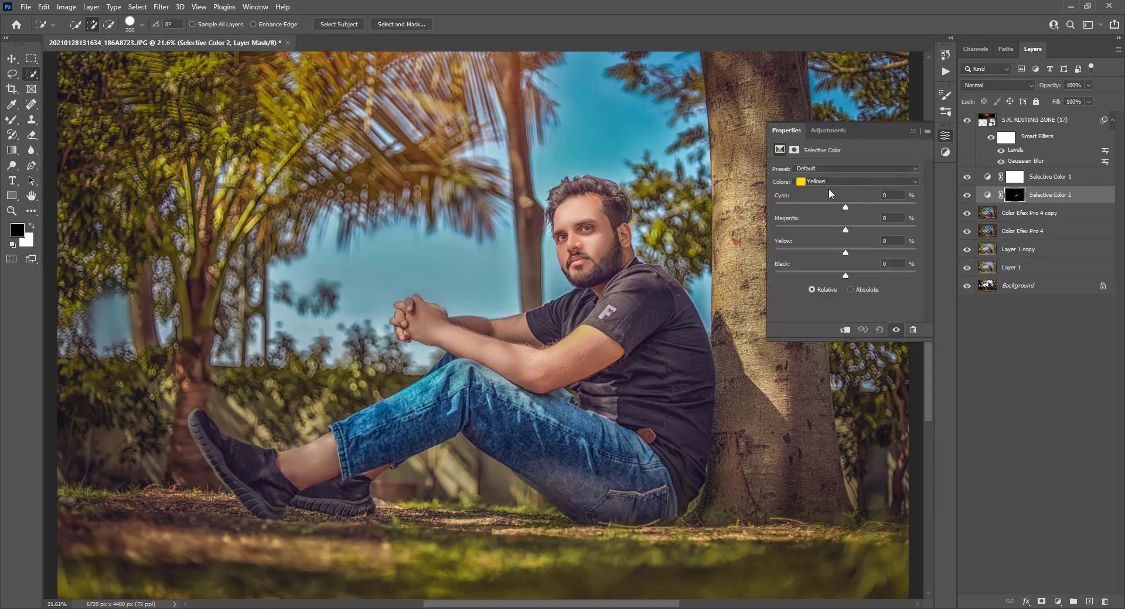
pyautogui.click(813, 249)
pyautogui.moveTo(846, 273); pyautogui.dragTo(821, 275)
pyautogui.click(843, 182)
pyautogui.click(913, 131)
# Reload the arm selection from its mask and select the Color Efex Pro 4 copy layer.
pyautogui.keyDown('ctrl'); pyautogui.click(1015, 197); pyautogui.keyUp('ctrl')
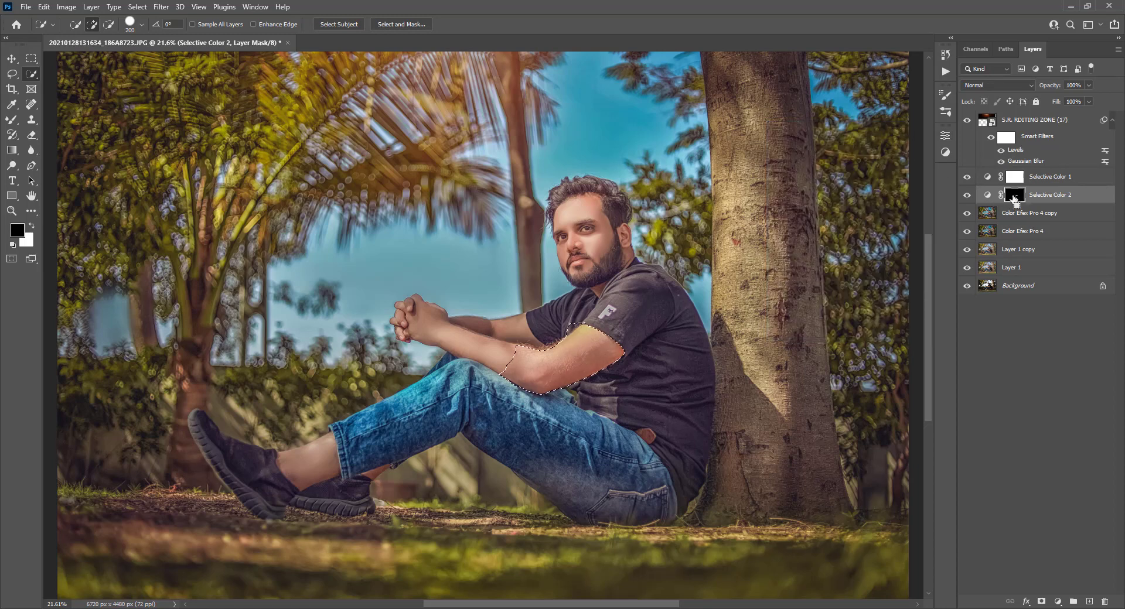
pyautogui.click(66, 6)
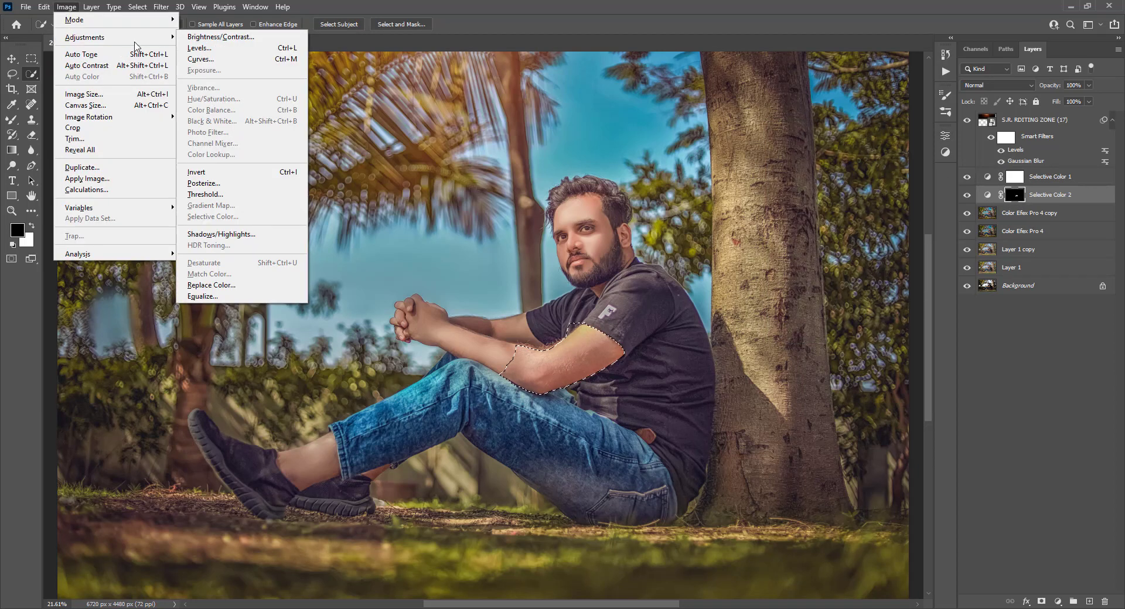
pyautogui.click(1029, 213)
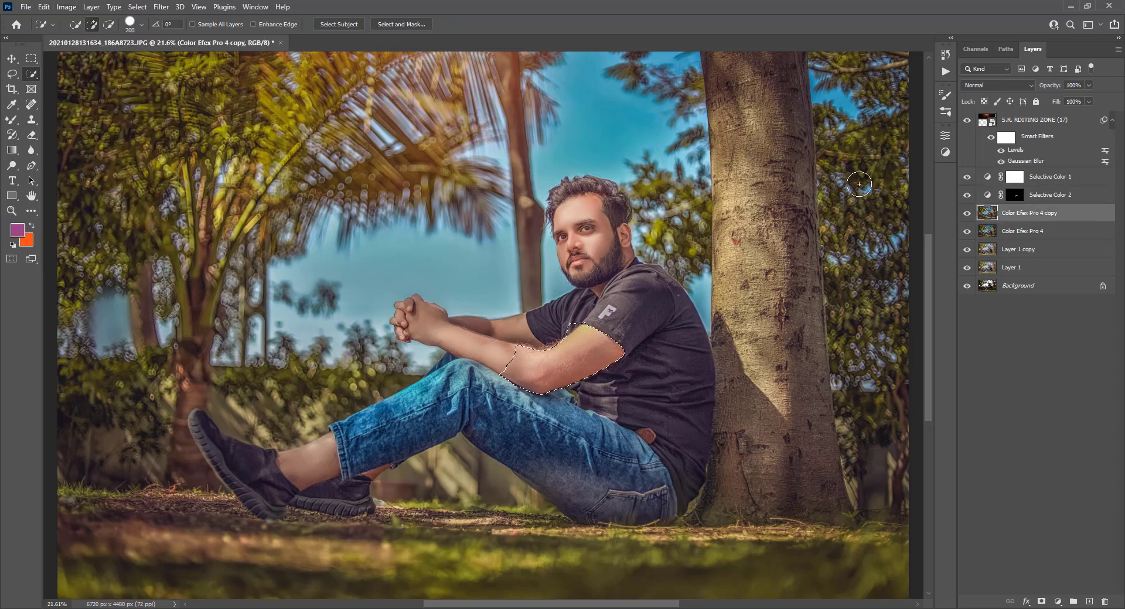
pyautogui.click(66, 6)
# Apply Hue/Saturation to the arm's Yellows (Hue -14, Saturation -23), then deselect.
pyautogui.click(211, 98)
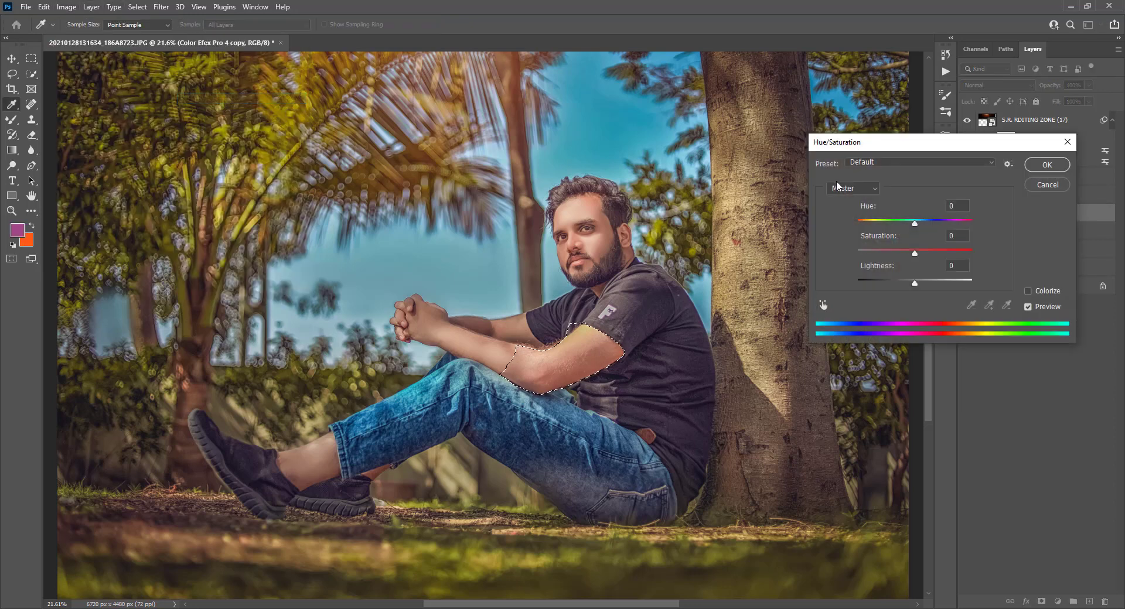
pyautogui.click(853, 188)
pyautogui.click(841, 219)
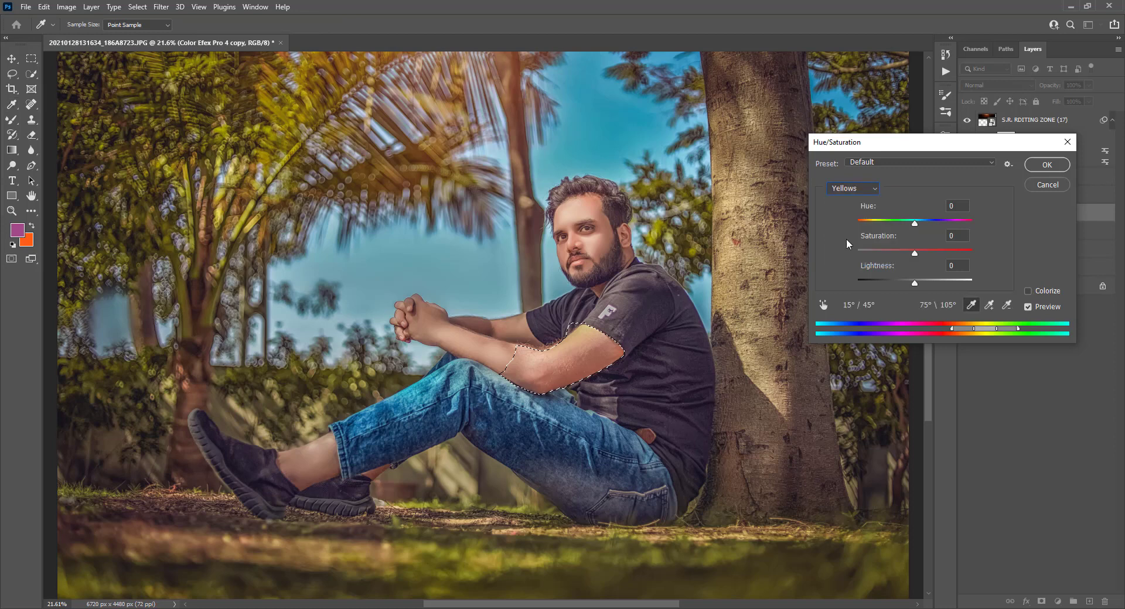
pyautogui.moveTo(914, 252)
pyautogui.mouseDown()
pyautogui.moveTo(885, 260)
pyautogui.moveTo(904, 266)
pyautogui.mouseUp()
pyautogui.moveTo(914, 223); pyautogui.dragTo(907, 226)
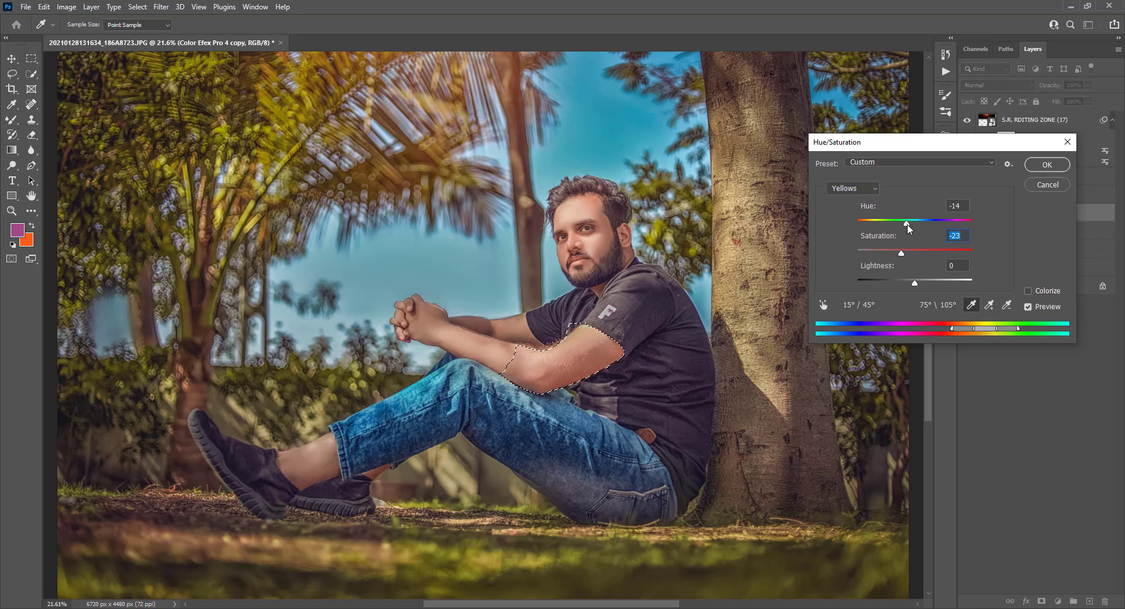
pyautogui.click(1047, 165)
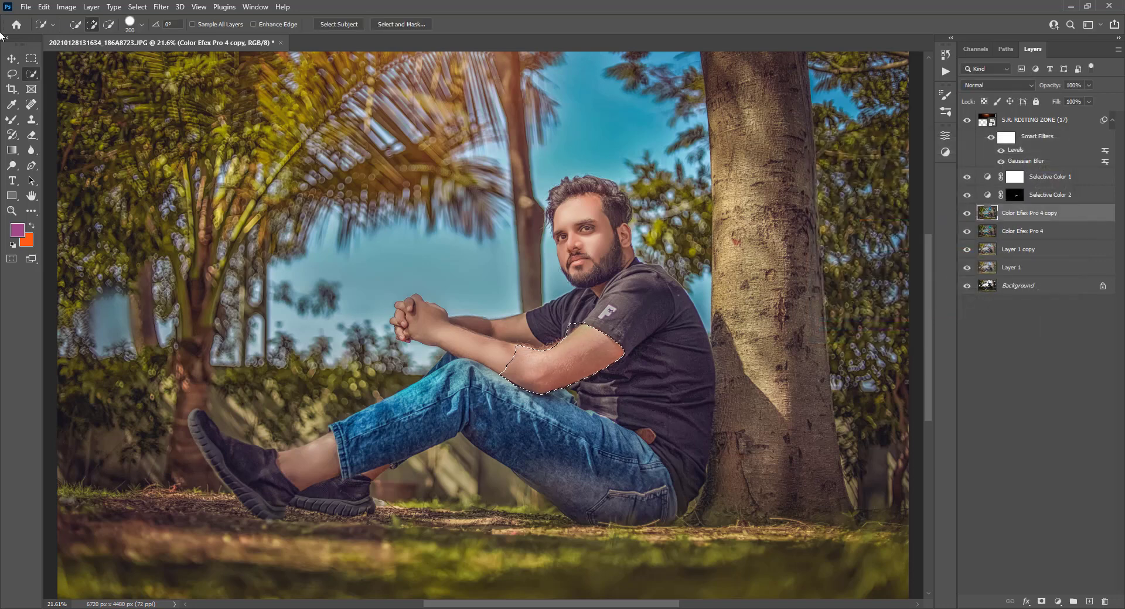
pyautogui.hotkey('ctrl', 'd')
pyautogui.press('m')
pyautogui.scroll(-3, 538, 357)
pyautogui.scroll(1, 538, 356)
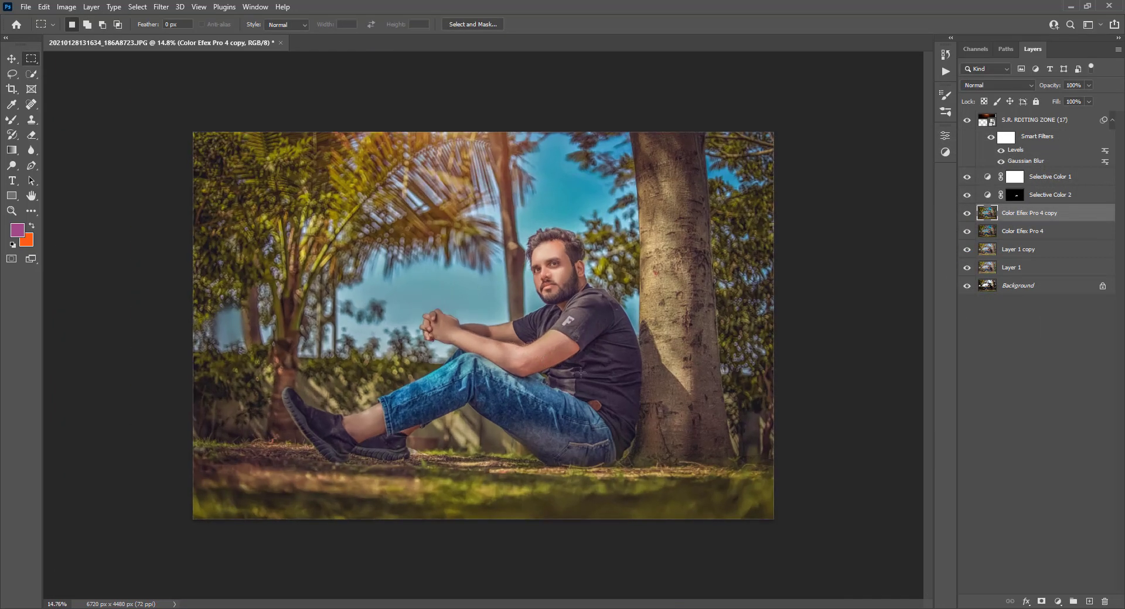
pyautogui.scroll(1, 580, 372)
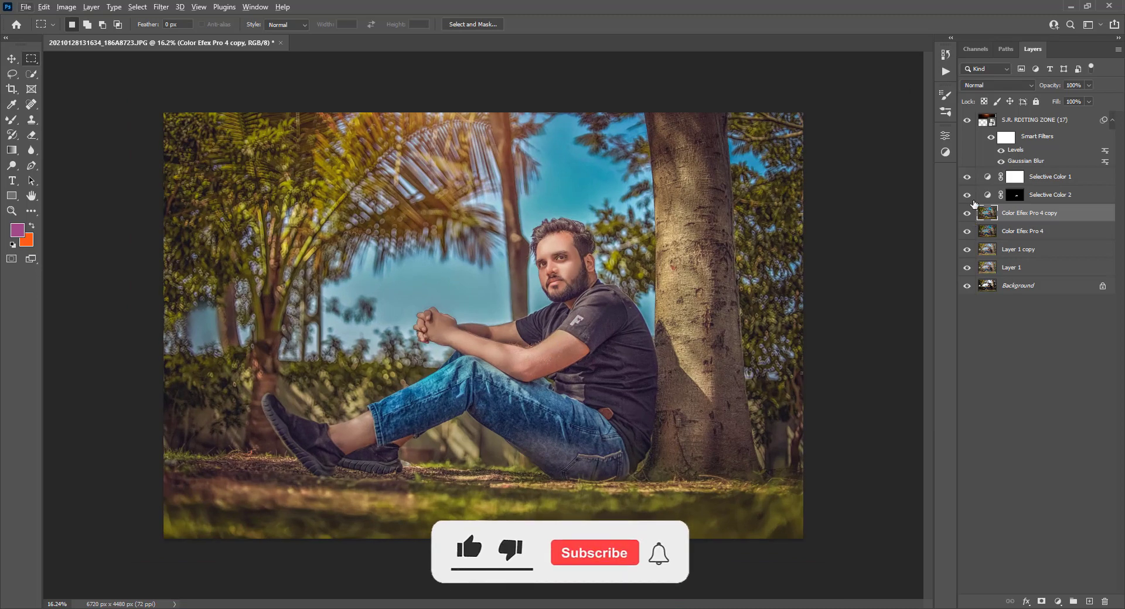